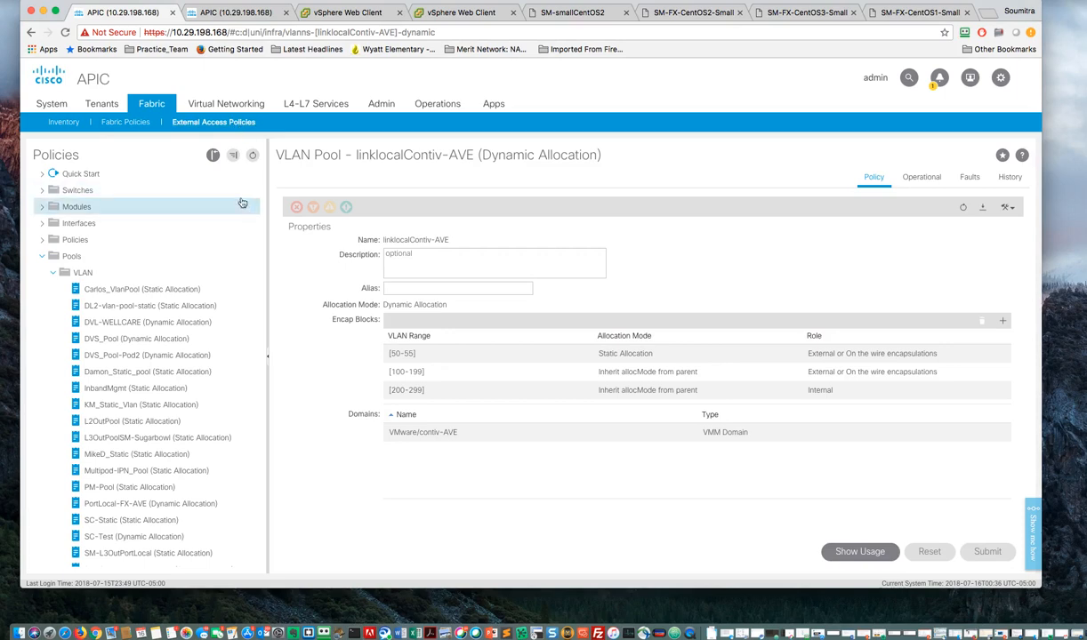
# Step: Re-expand Pools > VLAN to list the VLAN pools, including linklocalContiv-AVE with blocks 50-55, 100-199, 200-299
pyautogui.click(52, 270)
pyautogui.click(43, 259)
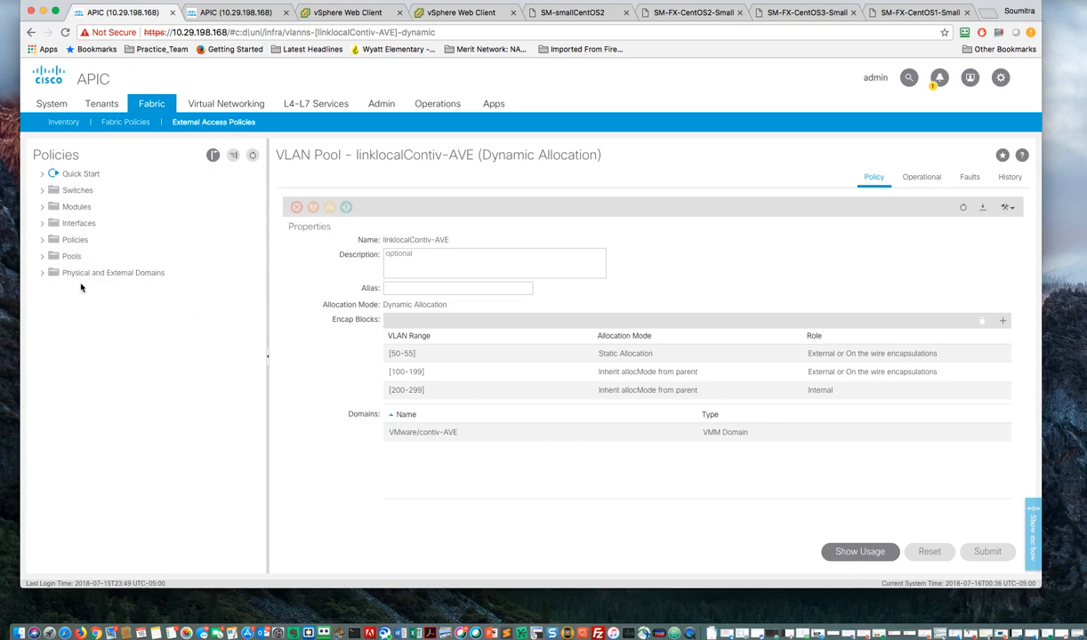
pyautogui.click(43, 260)
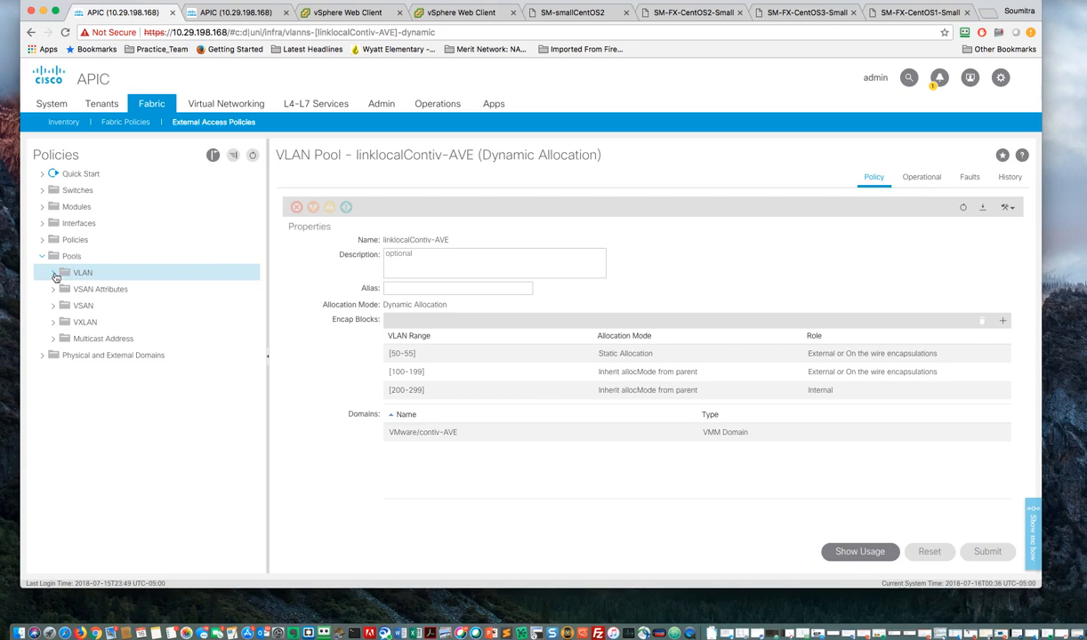
pyautogui.click(55, 274)
pyautogui.click(73, 267)
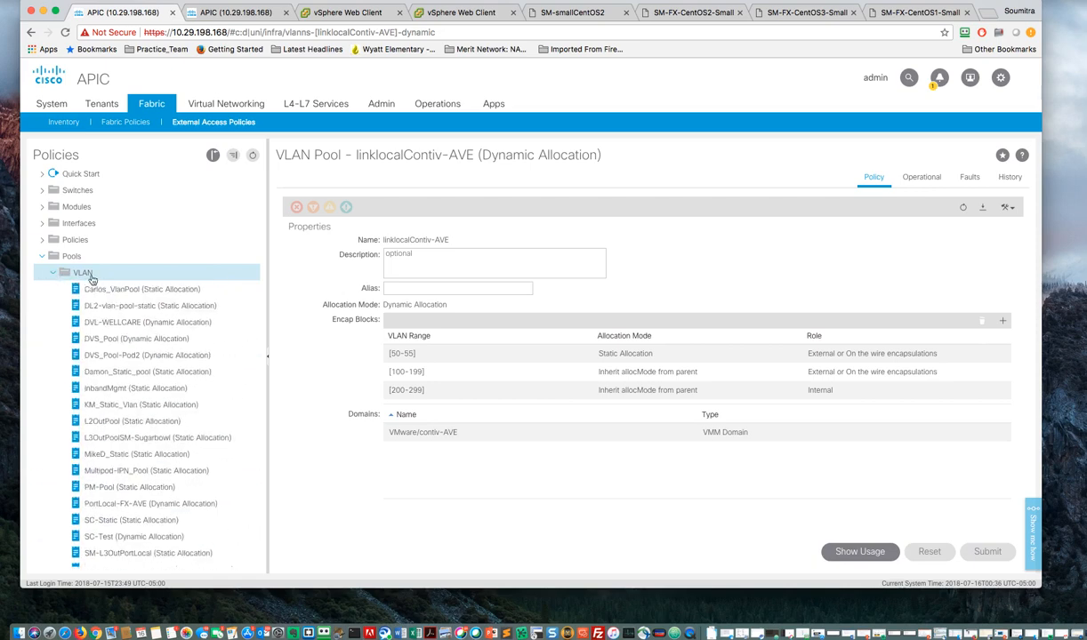
# Step: Start a Create VLAN Pool named SM-PL-FX_AVE-VlanPool, keeping Dynamic Allocation
pyautogui.rightClick(129, 274)
pyautogui.click(147, 280)
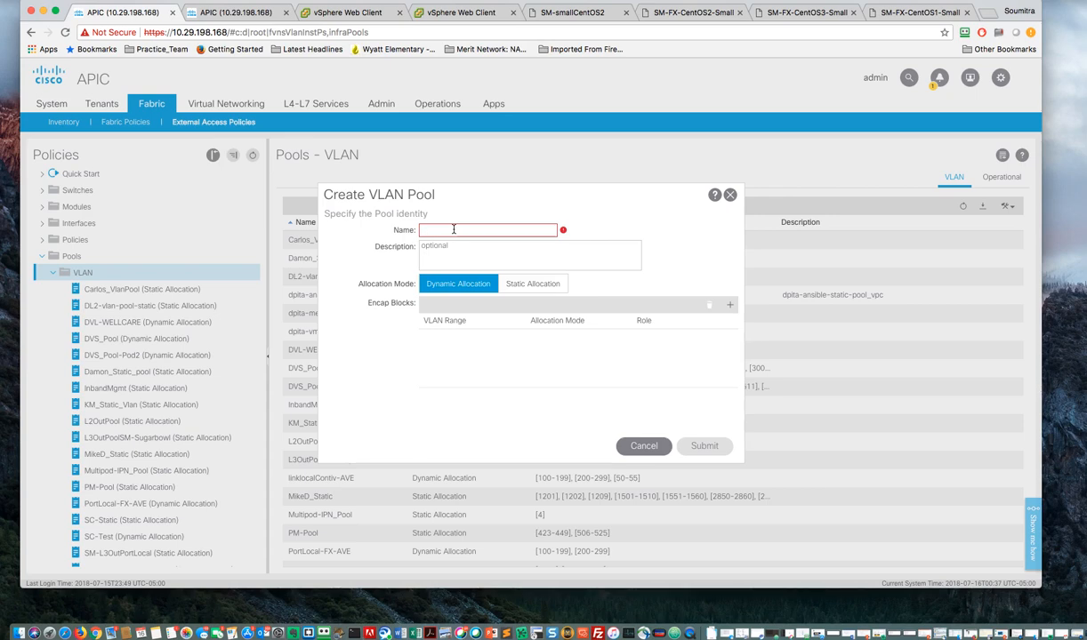
pyautogui.write('S')
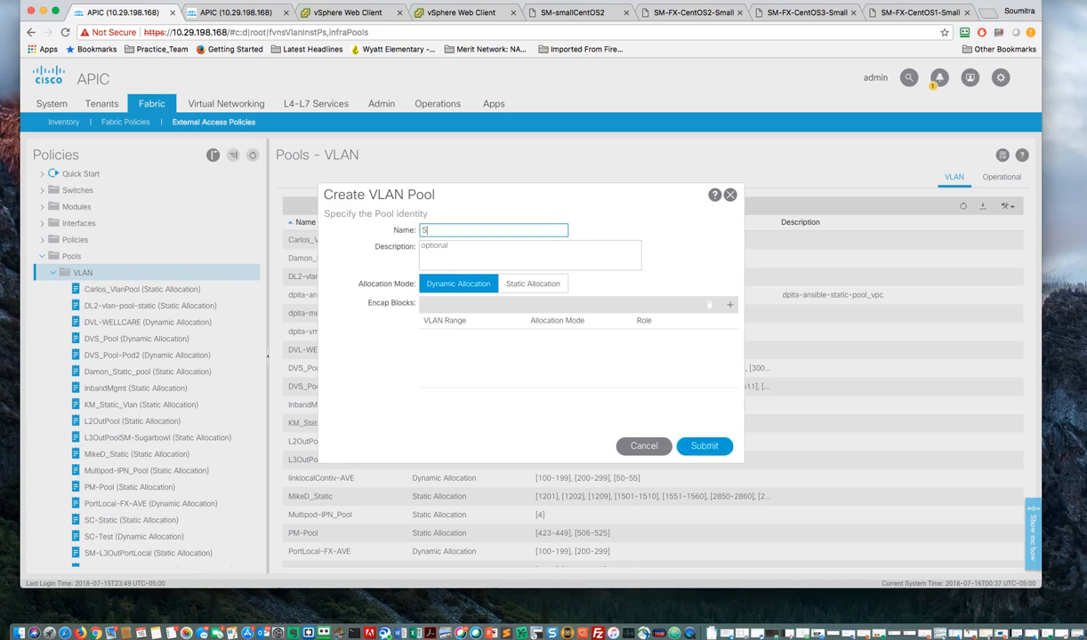
pyautogui.write('M-PL-FX_AVE-VlanPool')
# Step: Add encap block VLAN 100–199 with Inherit allocMode and the External role
pyautogui.click(730, 306)
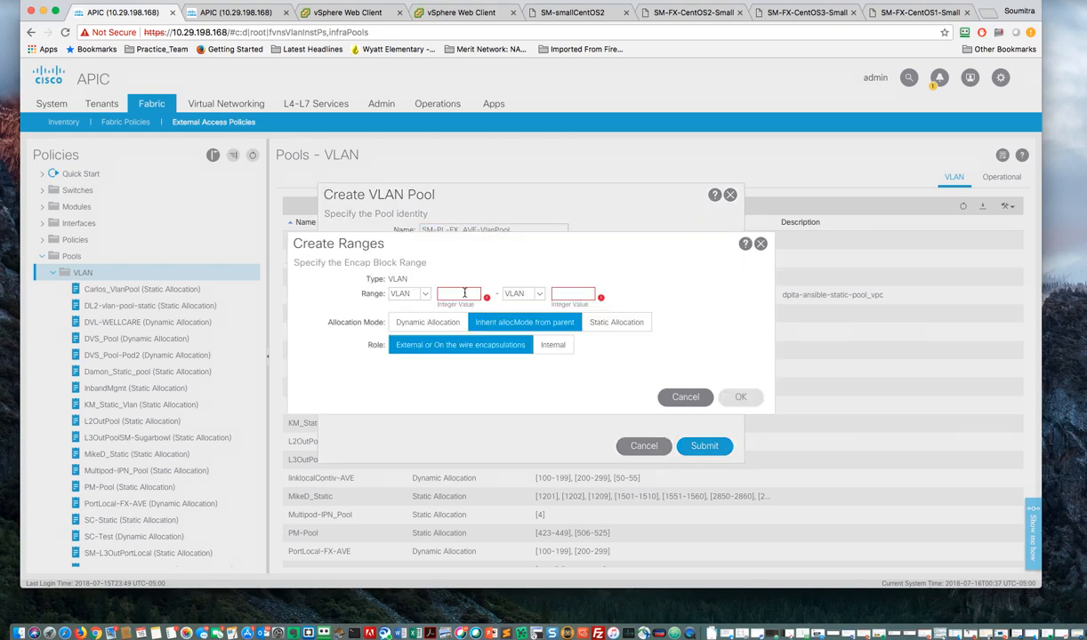
pyautogui.click(464, 293)
pyautogui.write('100')
pyautogui.click(566, 294)
pyautogui.write('199')
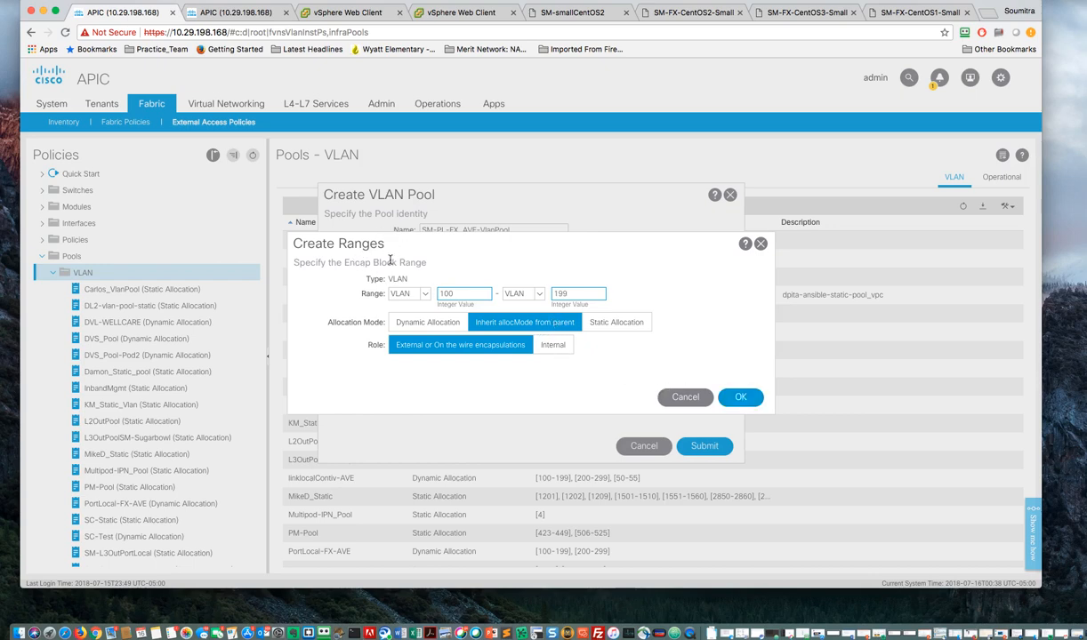
pyautogui.click(743, 397)
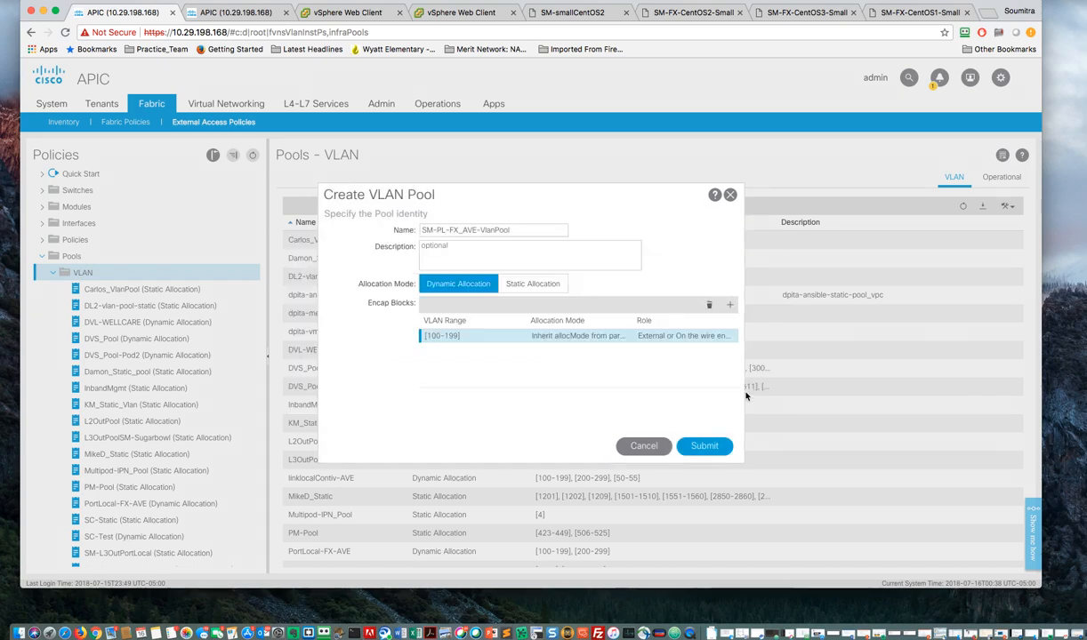
pyautogui.click(730, 306)
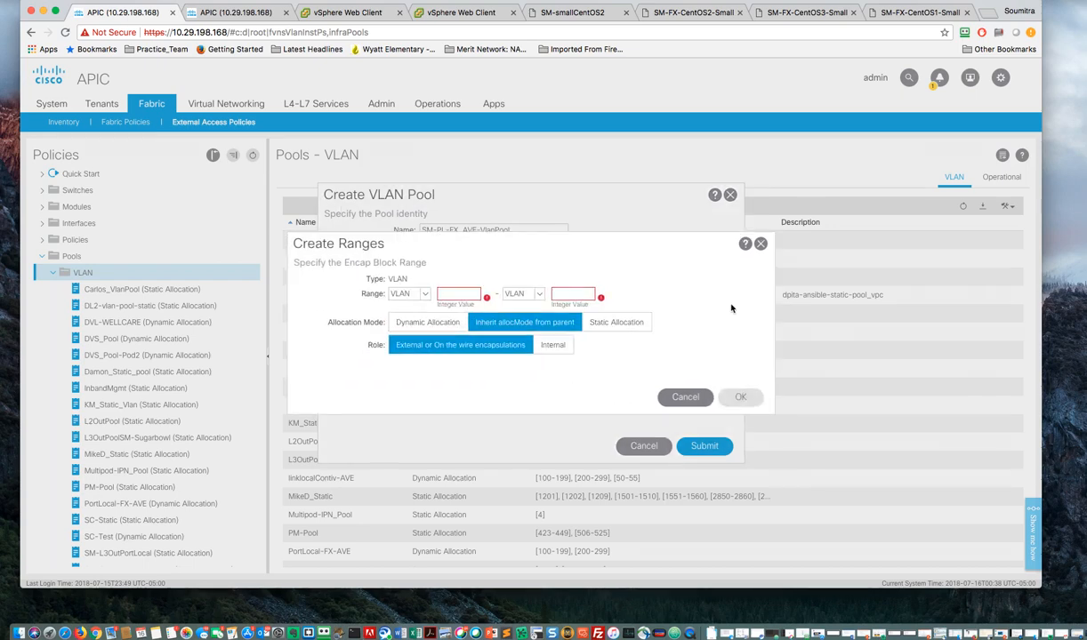
# Step: Add encap block VLAN 50–55 set to Static Allocation
pyautogui.click(457, 294)
pyautogui.write('50')
pyautogui.press('Tab')
pyautogui.click(558, 294)
pyautogui.write('55')
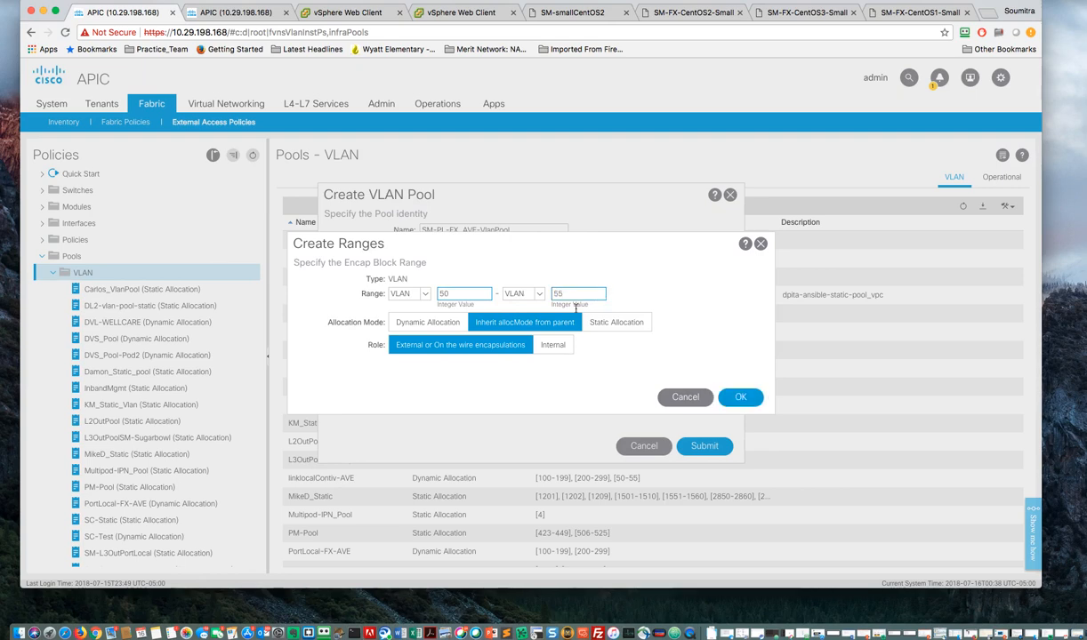
pyautogui.click(612, 324)
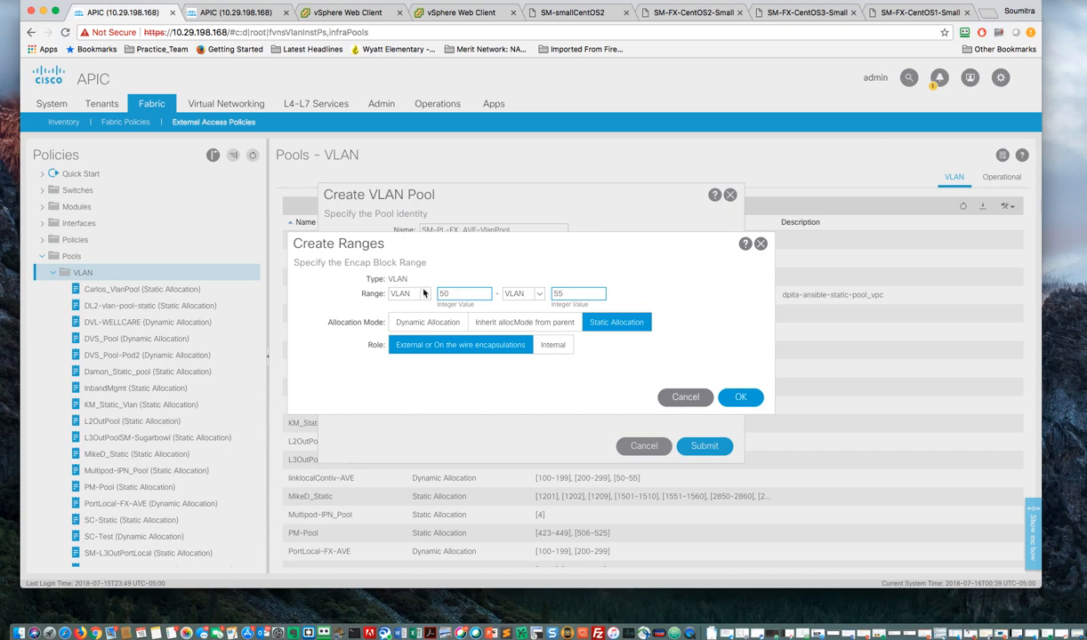
pyautogui.click(741, 397)
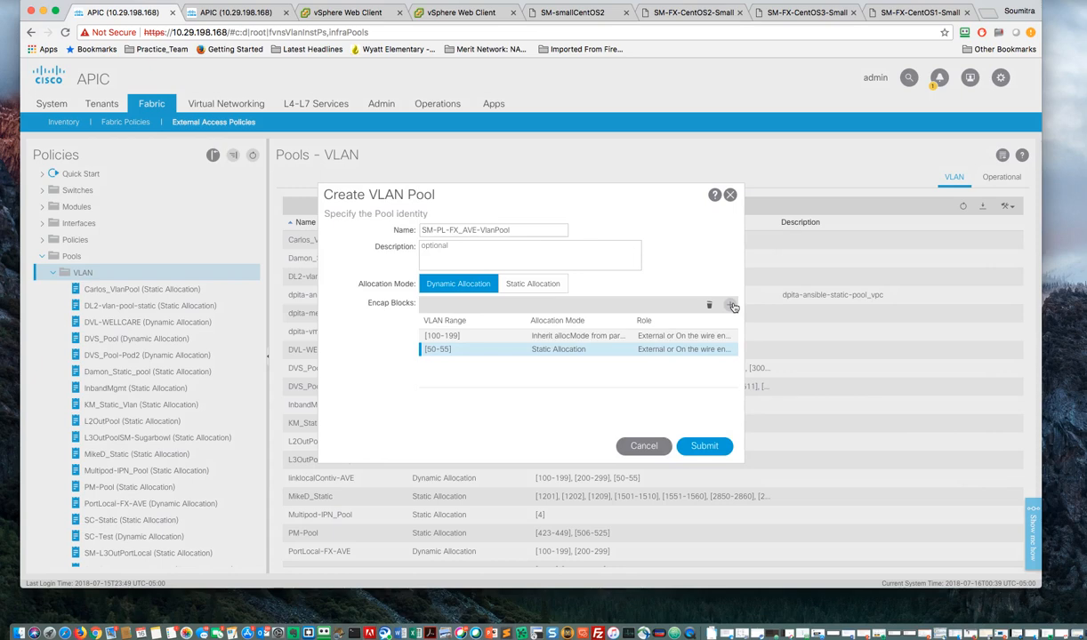
# Step: Add internal-role encap block VLAN 200–299 and submit the SM-PL-FX_AVE-VlanPool pool
pyautogui.click(730, 305)
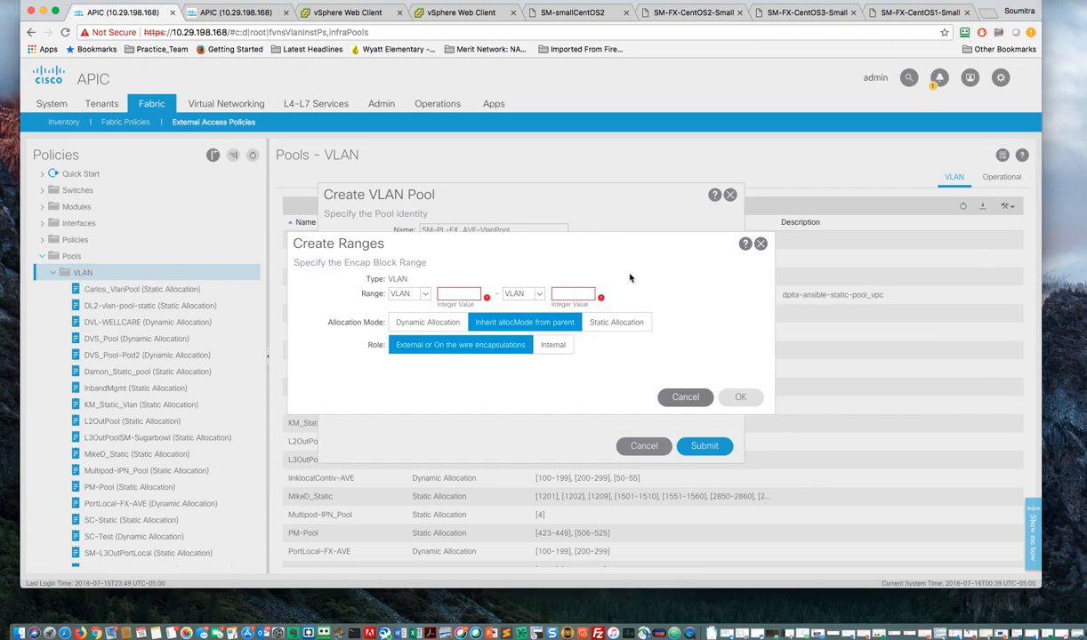
pyautogui.click(449, 293)
pyautogui.write('200')
pyautogui.click(570, 293)
pyautogui.write('299')
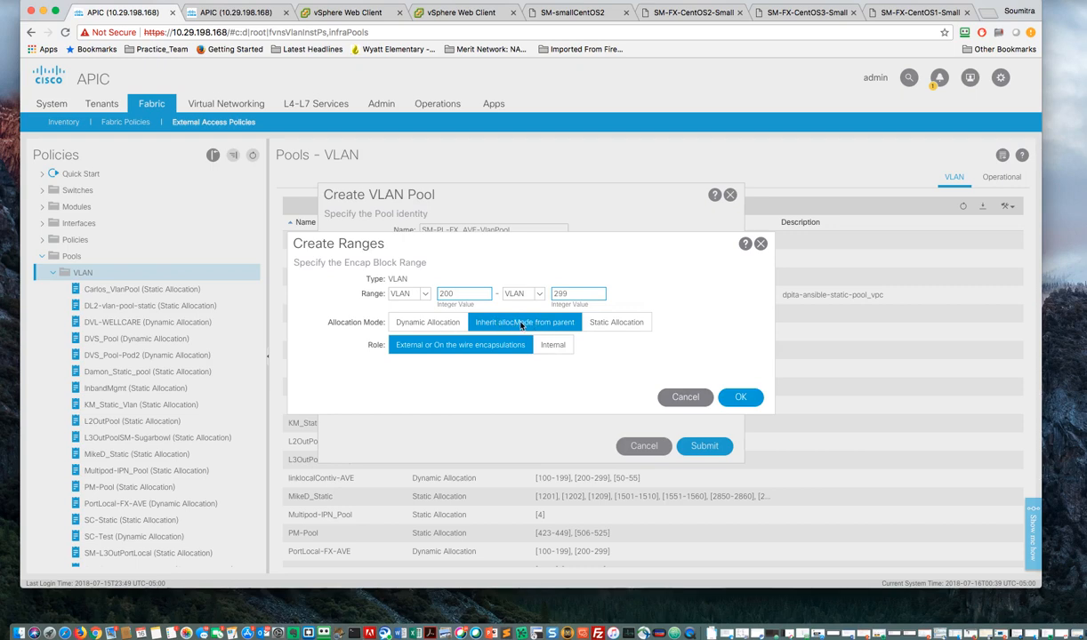
pyautogui.click(554, 347)
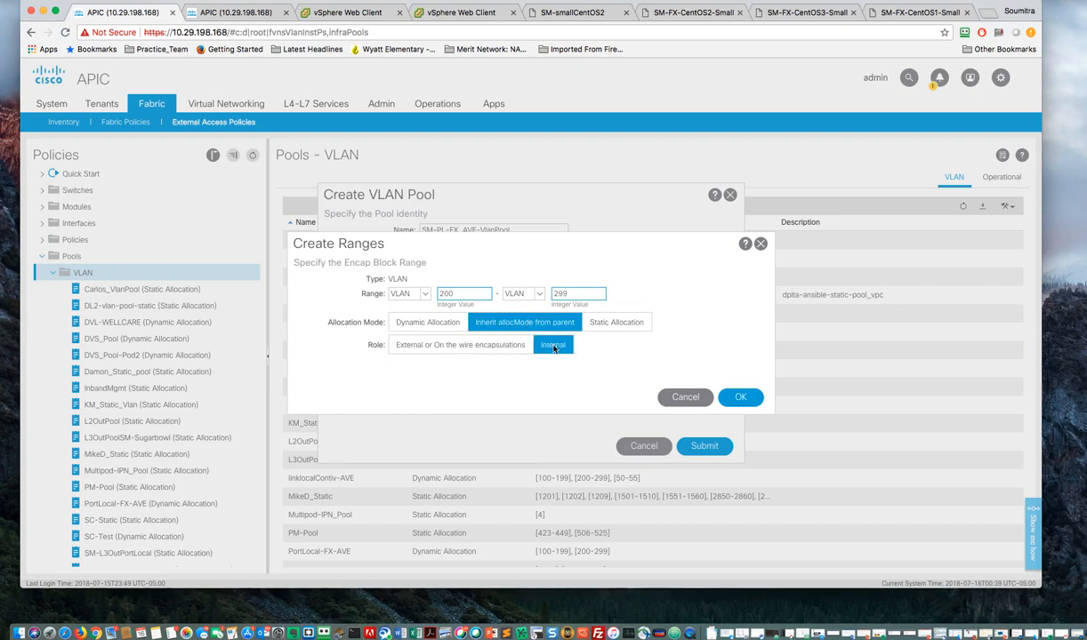
pyautogui.click(741, 398)
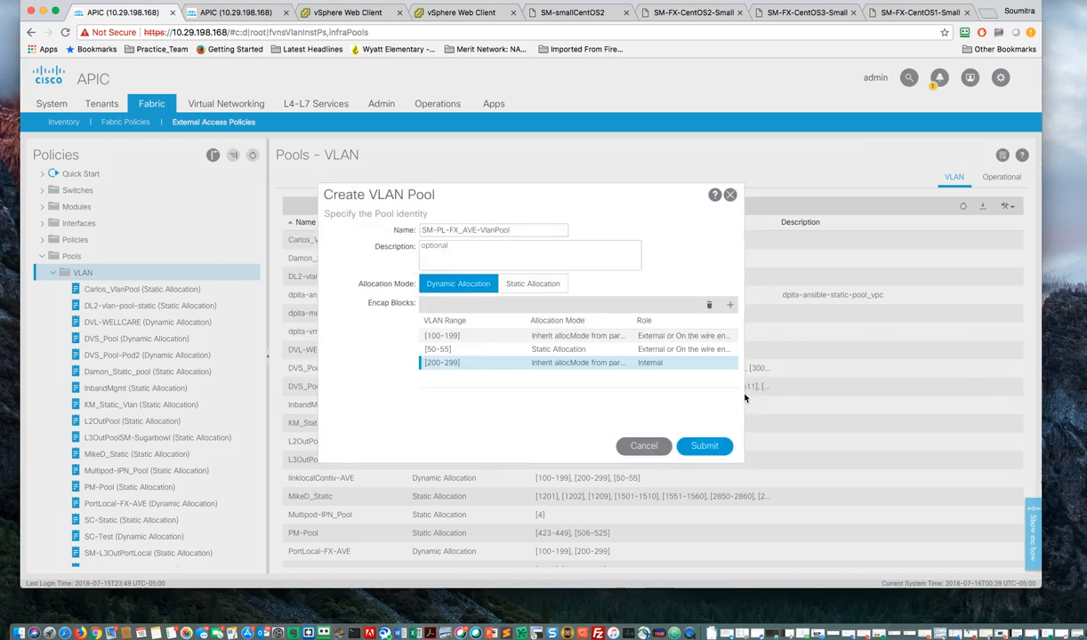
pyautogui.click(704, 446)
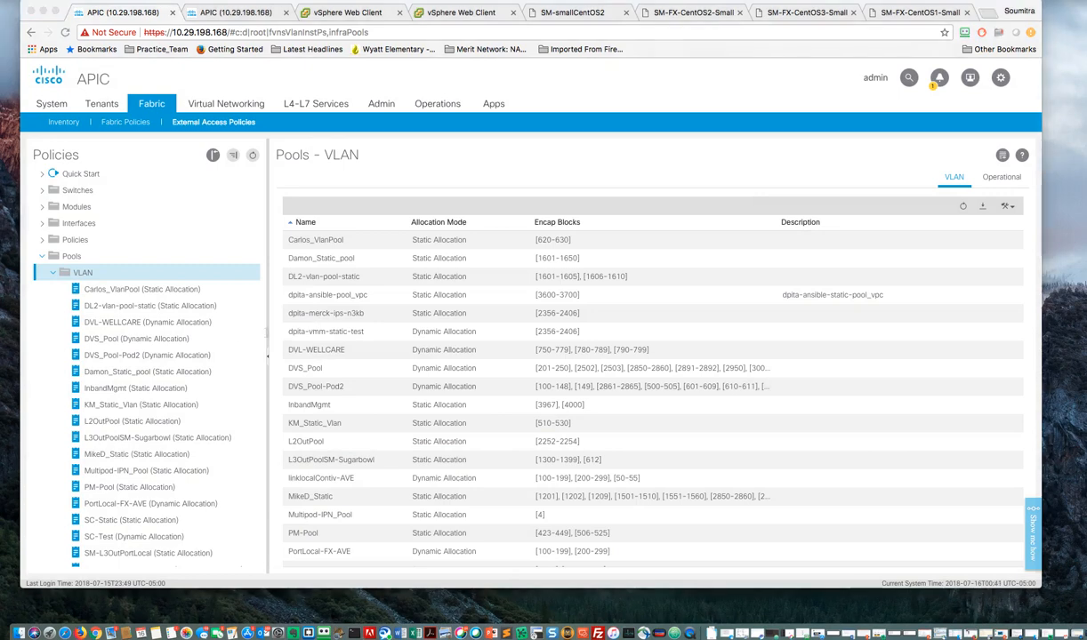
# Step: Collapse Pools and expand Policies > Global to list AEPs like AEP-sharedL3out and ESXi_AEP
pyautogui.click(42, 256)
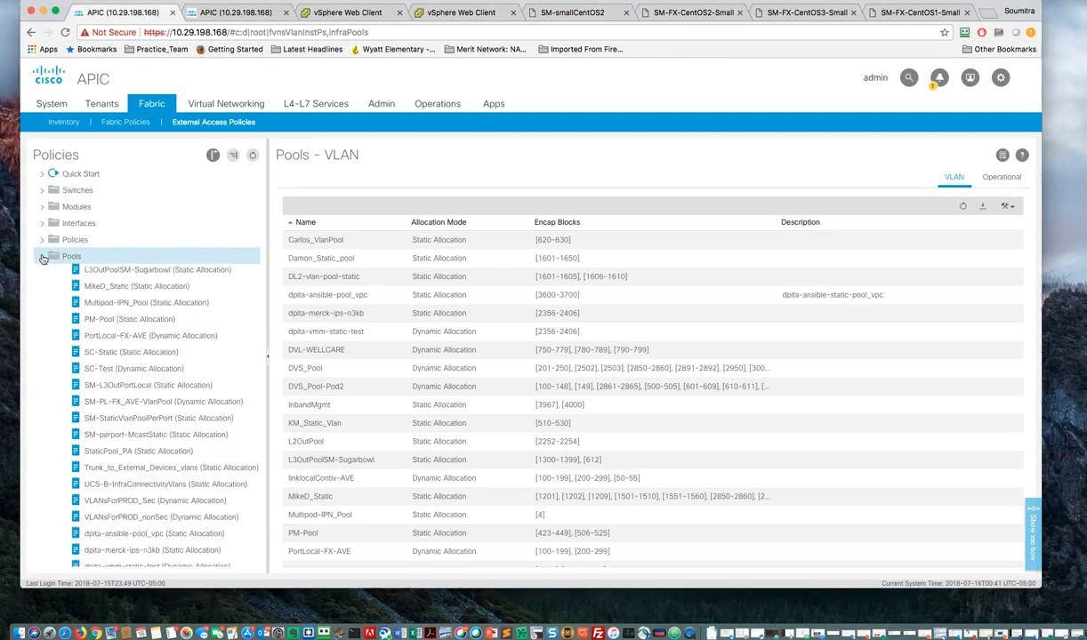
pyautogui.click(42, 240)
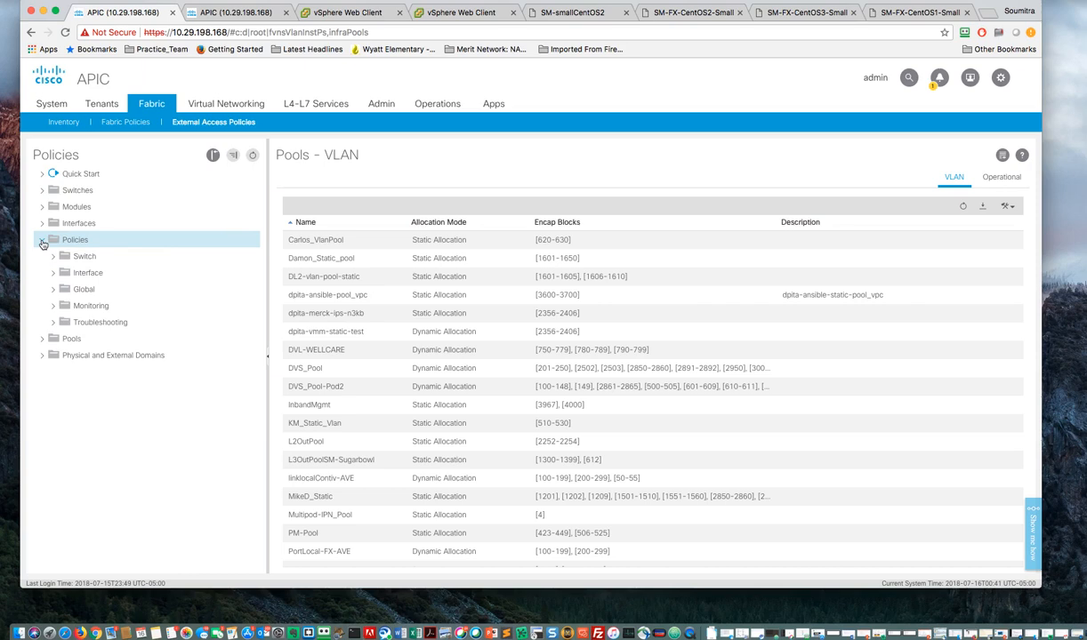
pyautogui.click(54, 290)
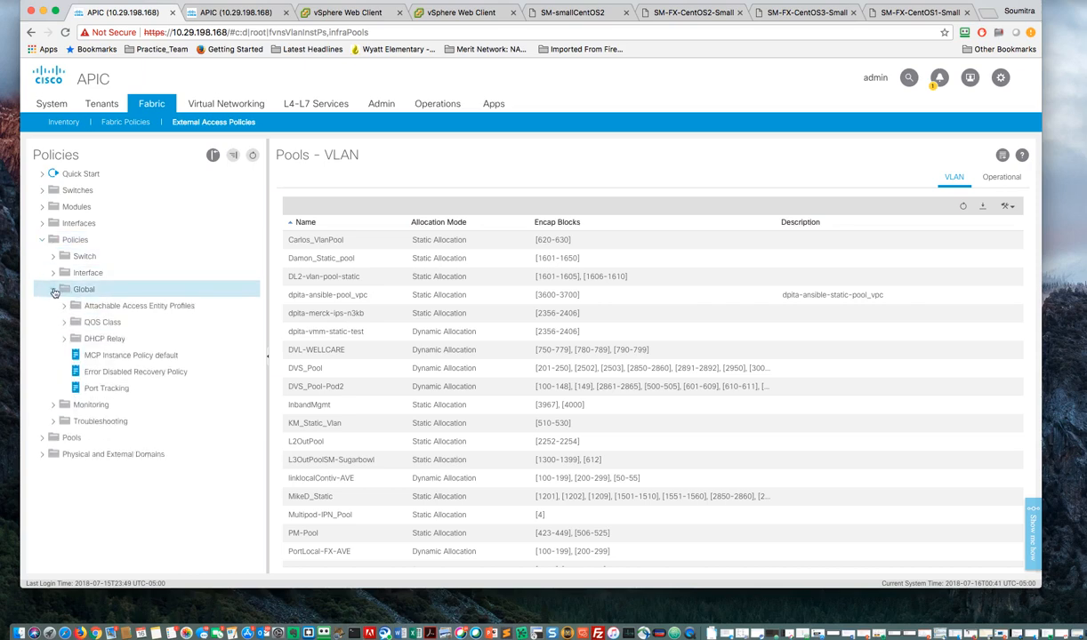
pyautogui.click(65, 306)
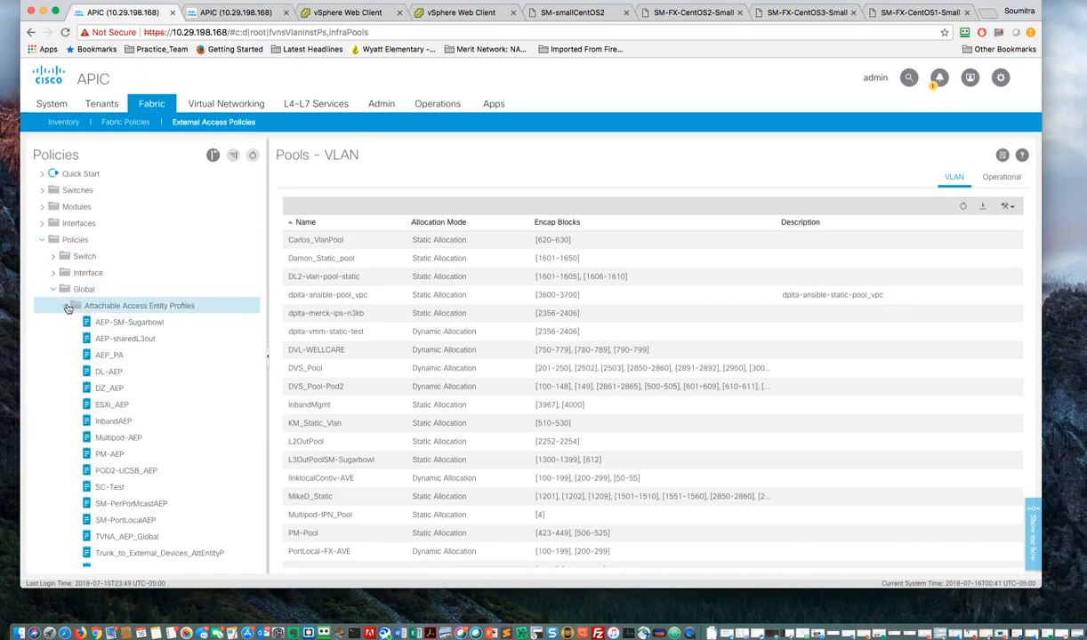
pyautogui.click(156, 306)
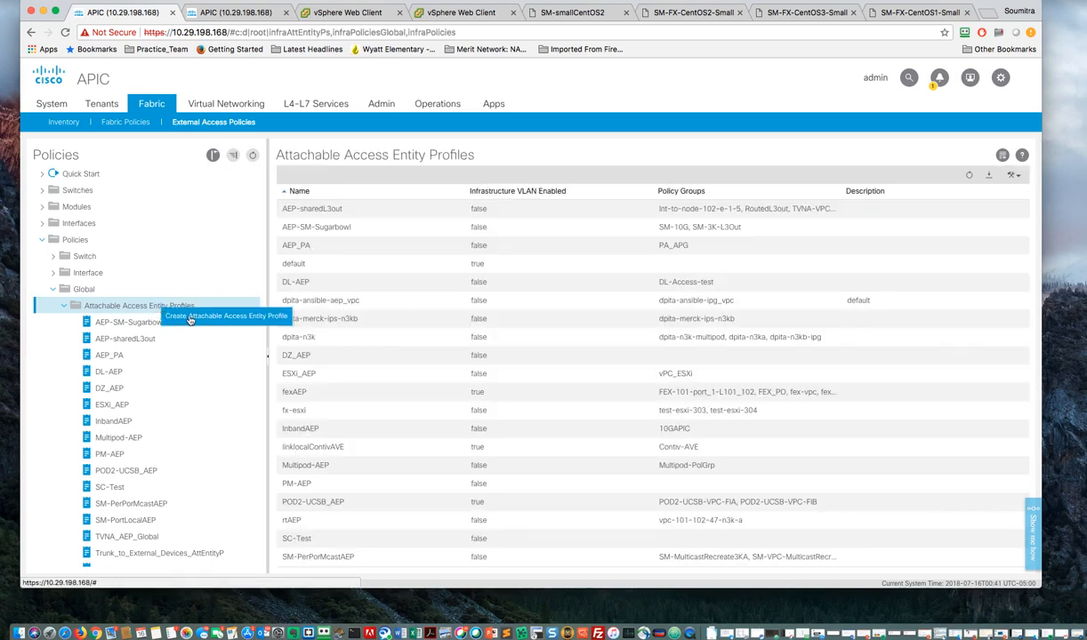
# Step: Create AEP SM-PL-FX_AVE-AEP with Enable Infrastructure VLAN ticked and finish the wizard
pyautogui.click(195, 318)
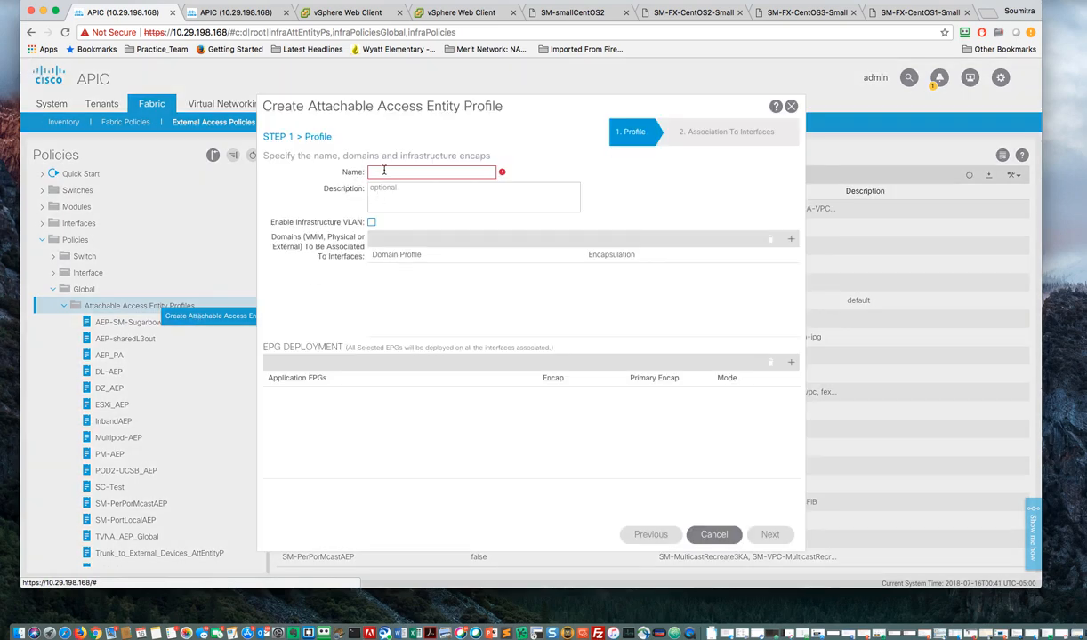
pyautogui.write('SM')
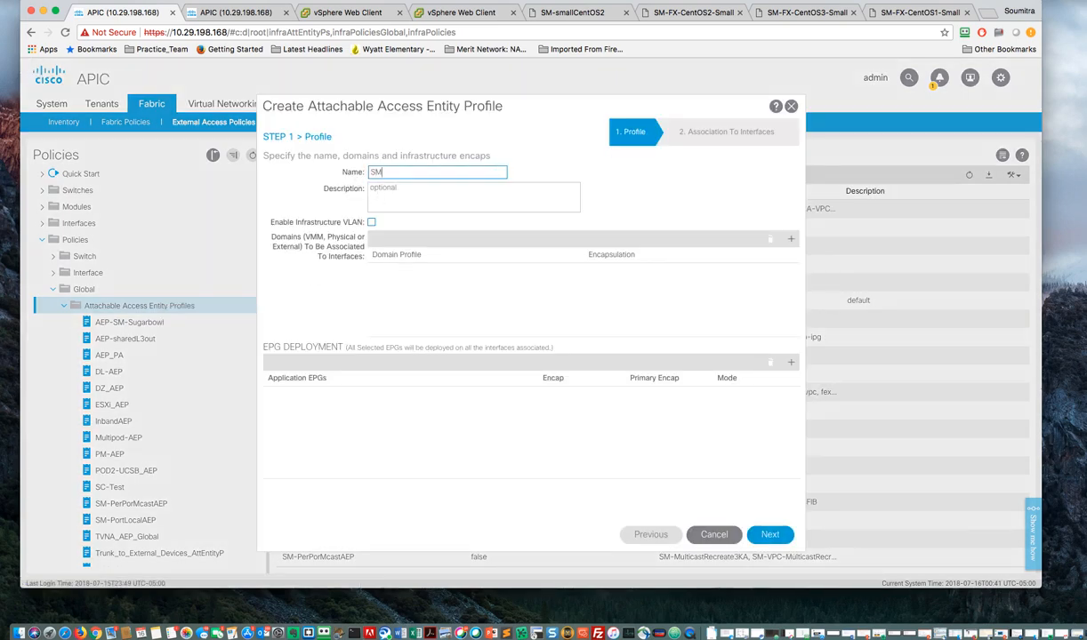
pyautogui.write('-PL-FX_AVE-AEP')
pyautogui.click(370, 224)
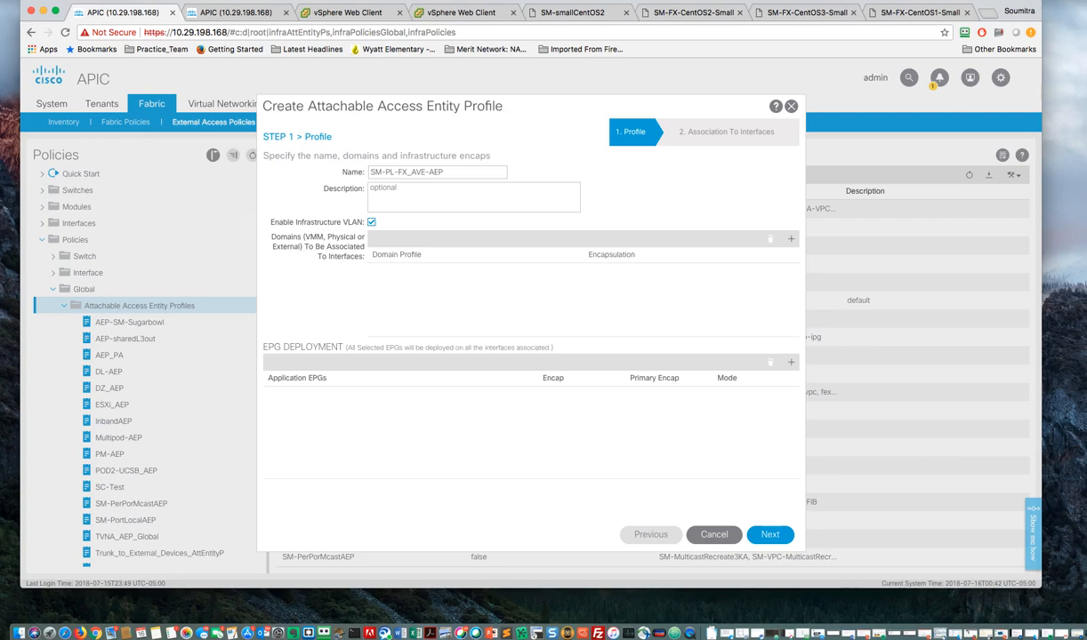
pyautogui.click(769, 537)
pyautogui.click(768, 537)
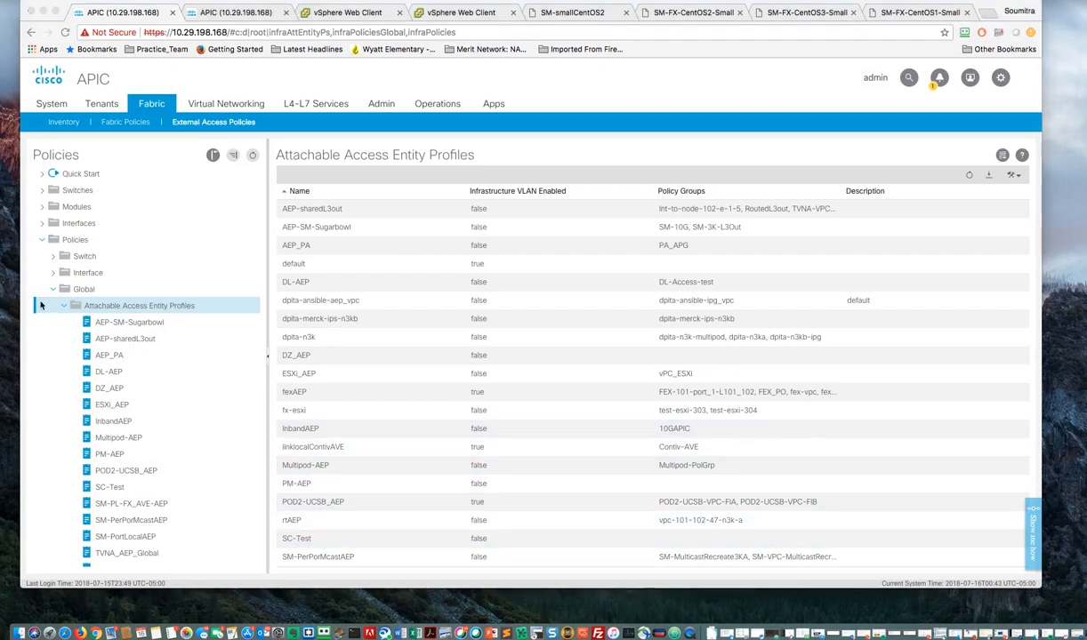
# Step: Collapse the attachable entity profiles, Global and Policies branches of the tree
pyautogui.click(64, 306)
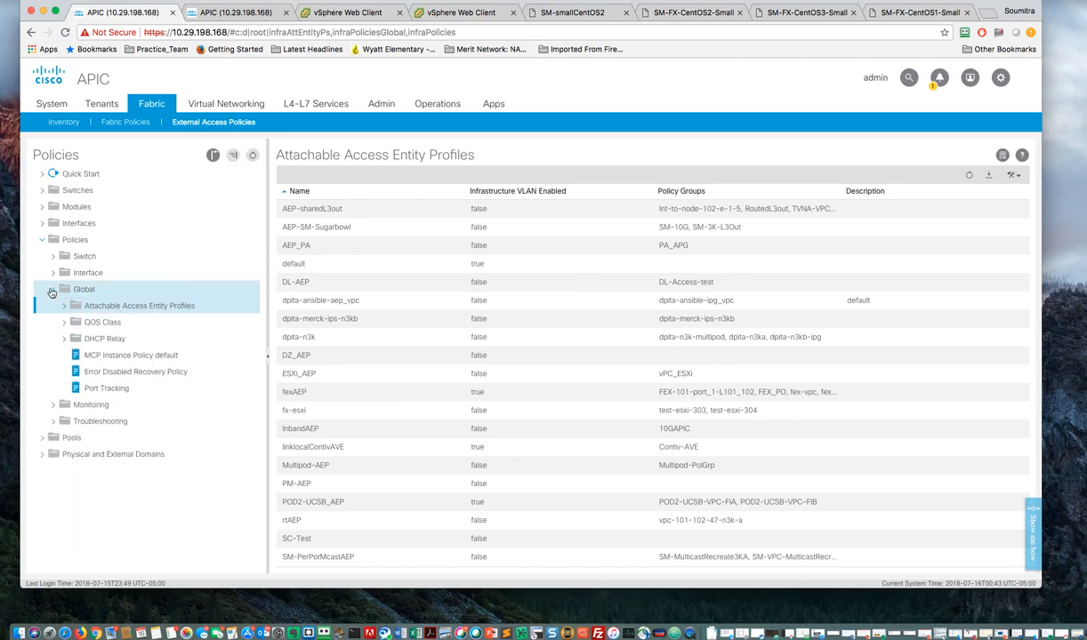
pyautogui.click(52, 291)
pyautogui.click(110, 272)
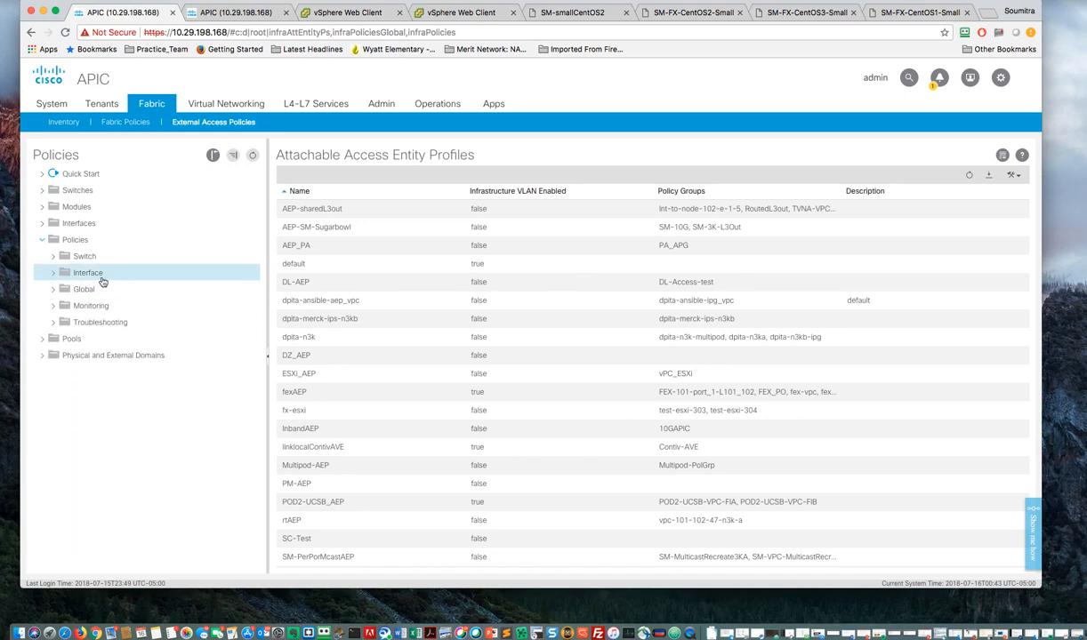
pyautogui.click(98, 259)
pyautogui.click(62, 240)
pyautogui.click(42, 239)
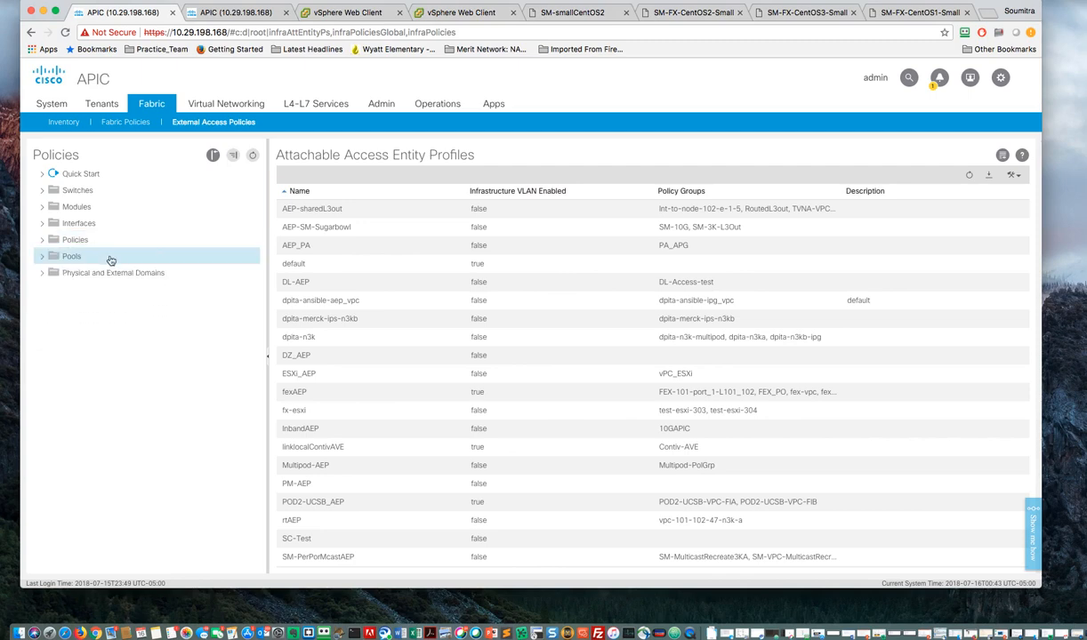
# Step: Expand Interfaces > Leaf Interfaces > Policy Groups to show the Leaf Access Port groups, like 10GAPIC
pyautogui.click(41, 224)
pyautogui.click(41, 225)
pyautogui.click(55, 242)
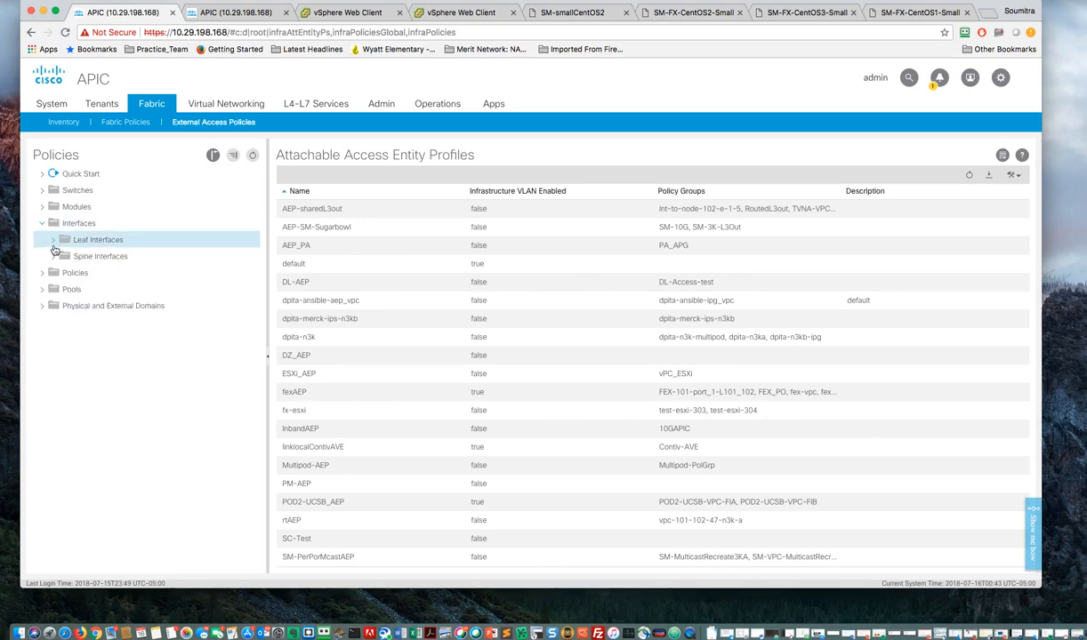
pyautogui.click(53, 244)
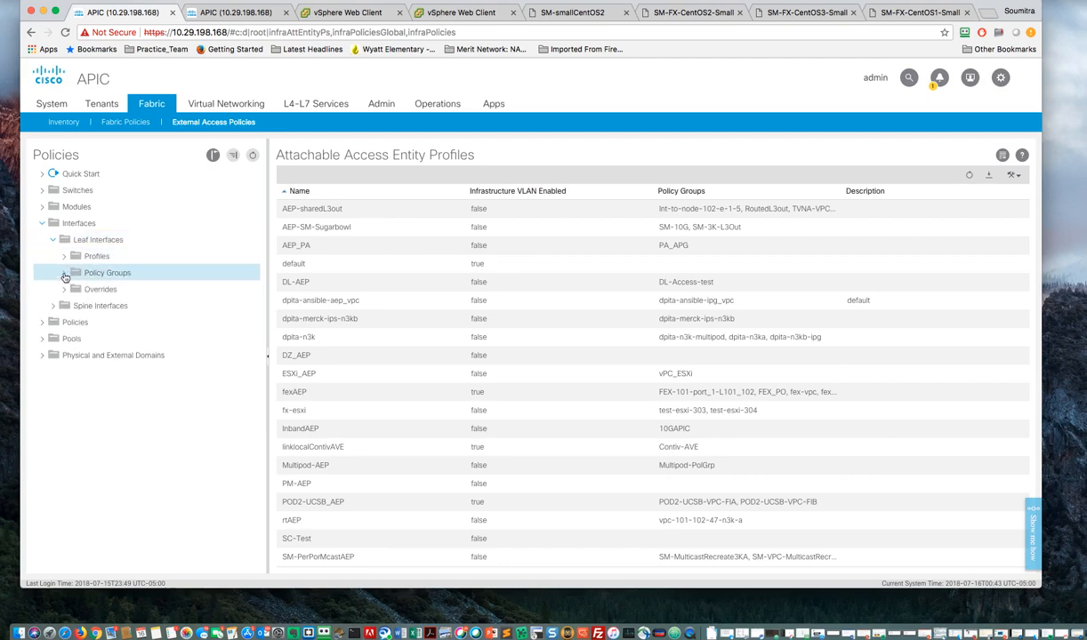
pyautogui.click(64, 276)
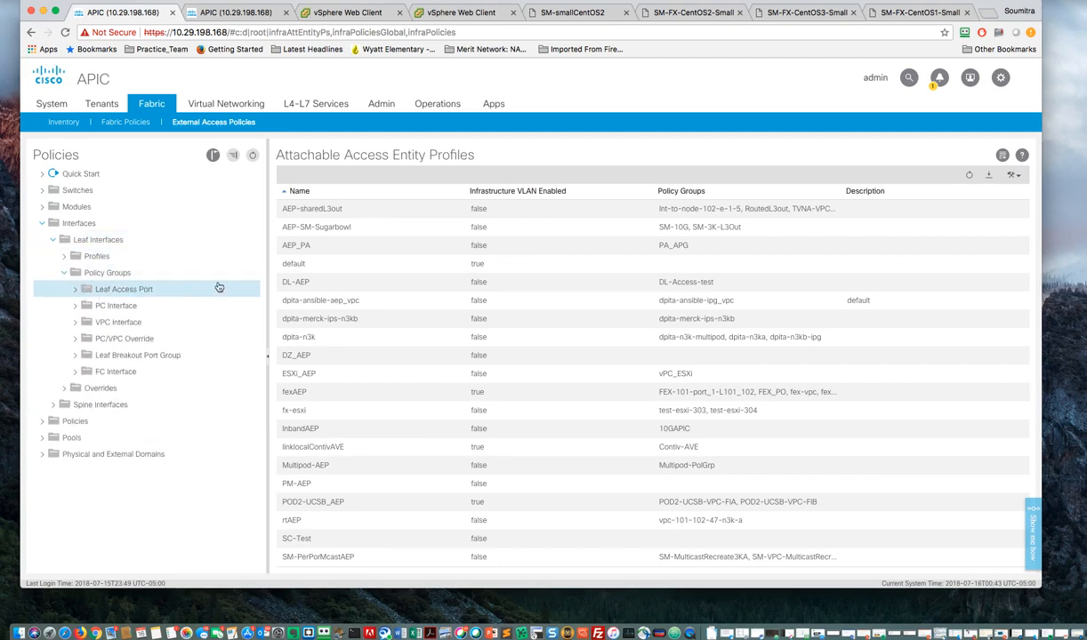
pyautogui.click(76, 290)
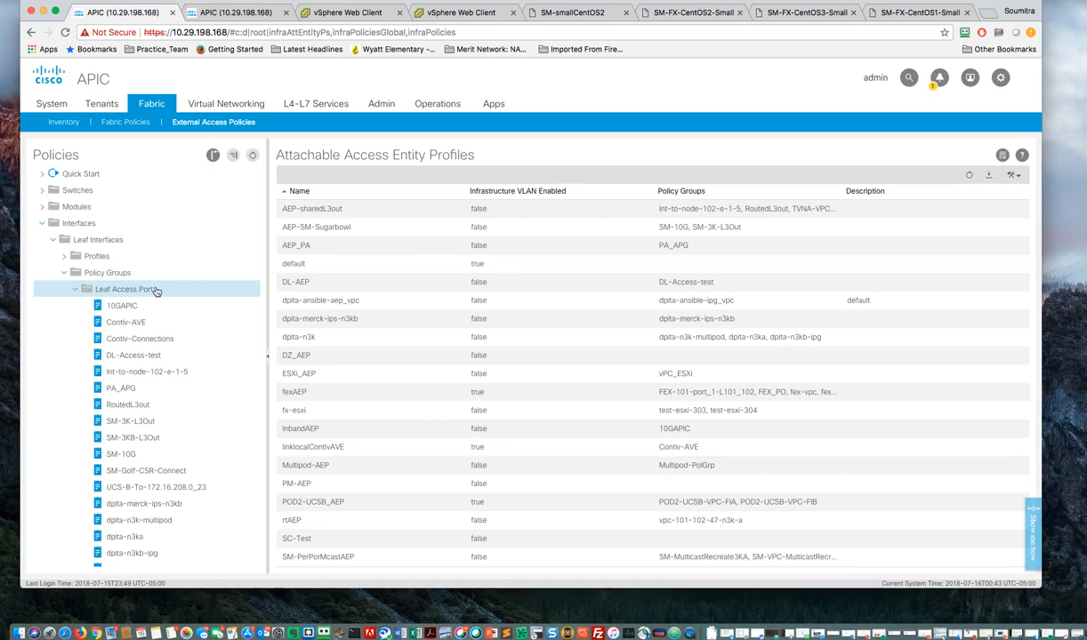
pyautogui.scroll(-5, 182, 298)
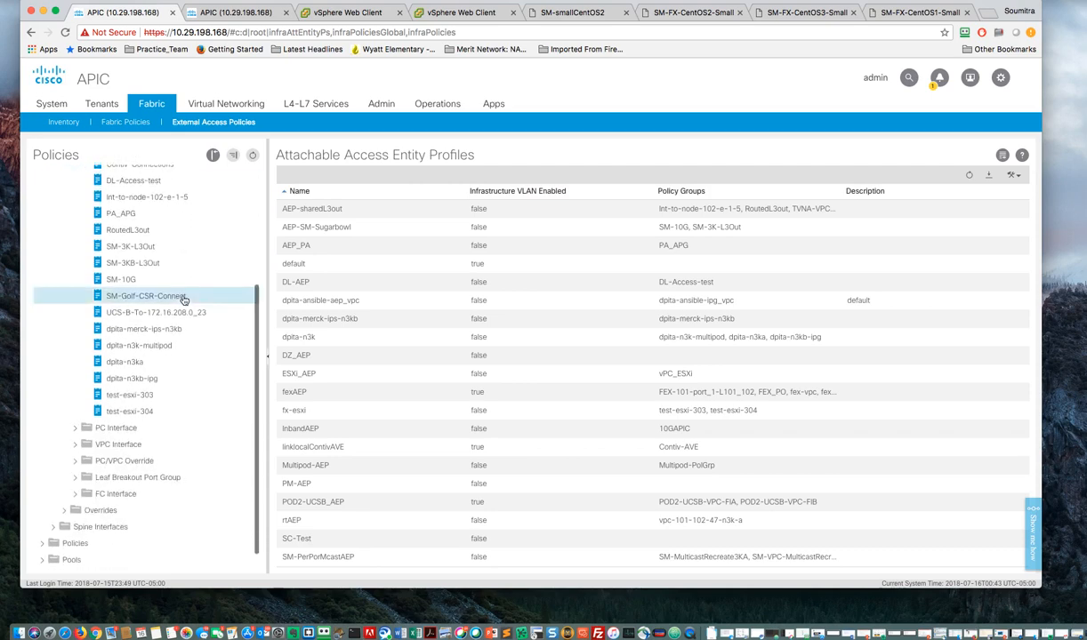
pyautogui.scroll(5, 182, 284)
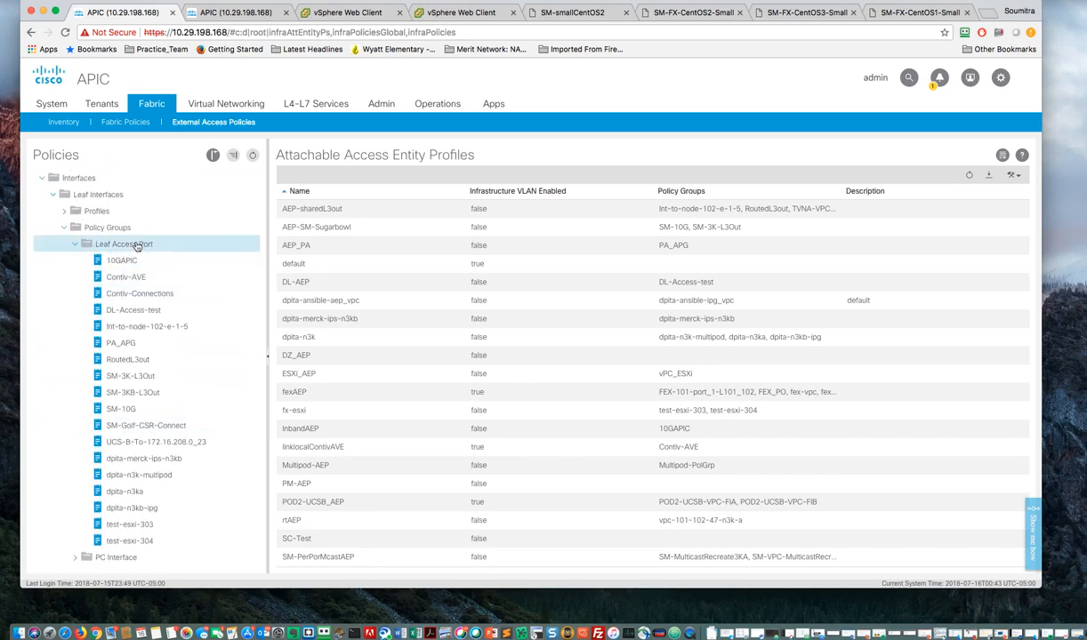
pyautogui.click(138, 247)
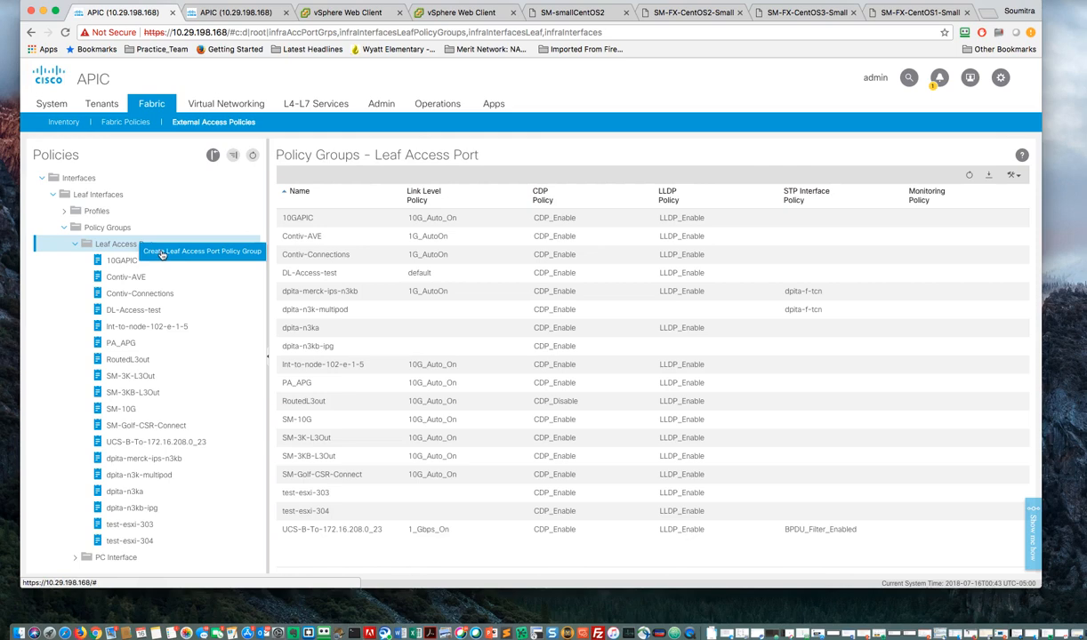
# Step: Name a new leaf access port policy group SM-PL-FX-AVE with 1G_AutoOn, CDP_Enable and LLDP_Enable
pyautogui.click(163, 252)
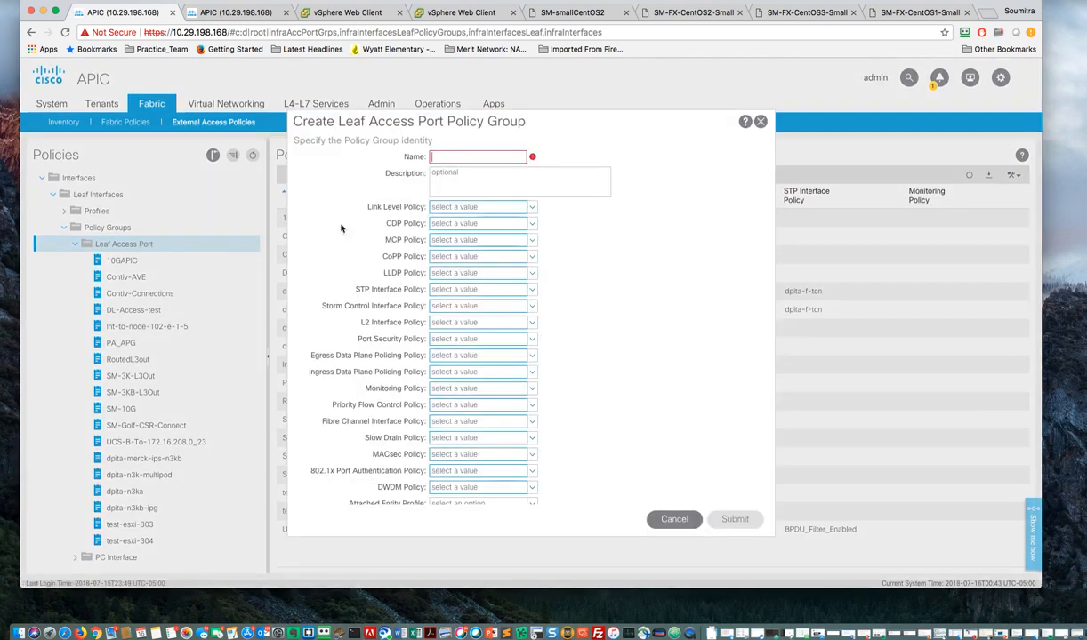
pyautogui.click(448, 156)
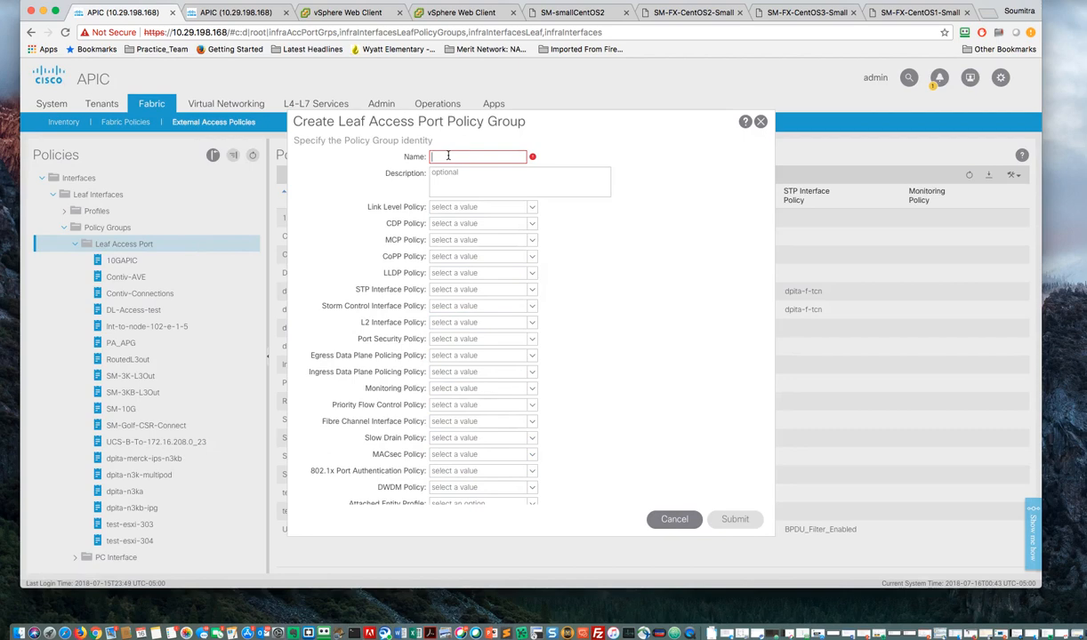
pyautogui.write('SM')
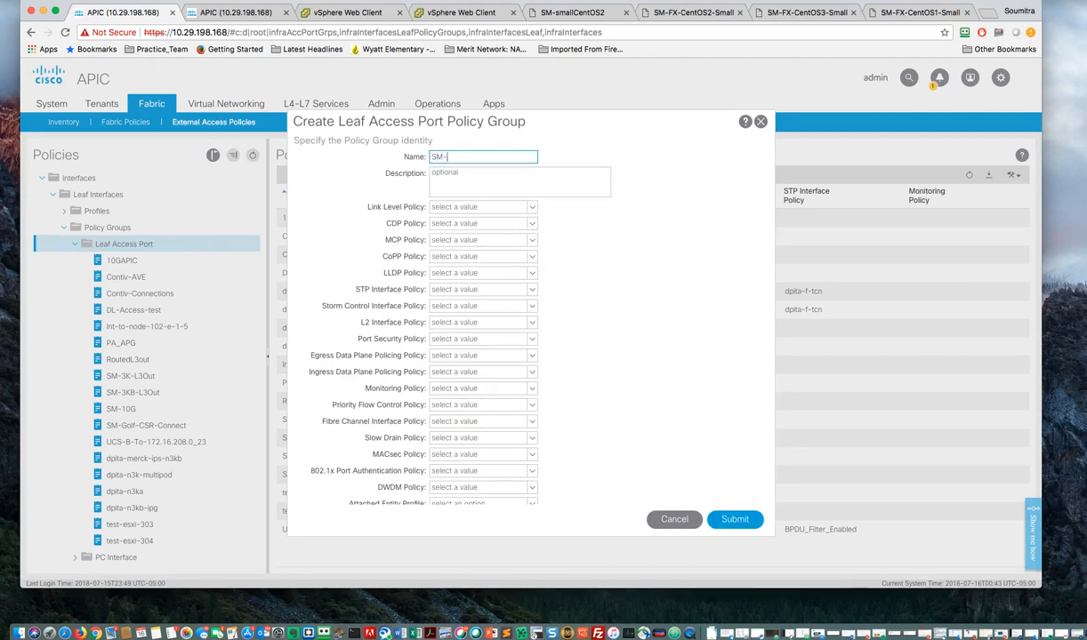
pyautogui.write('-PL-FX-AVE')
pyautogui.click(531, 207)
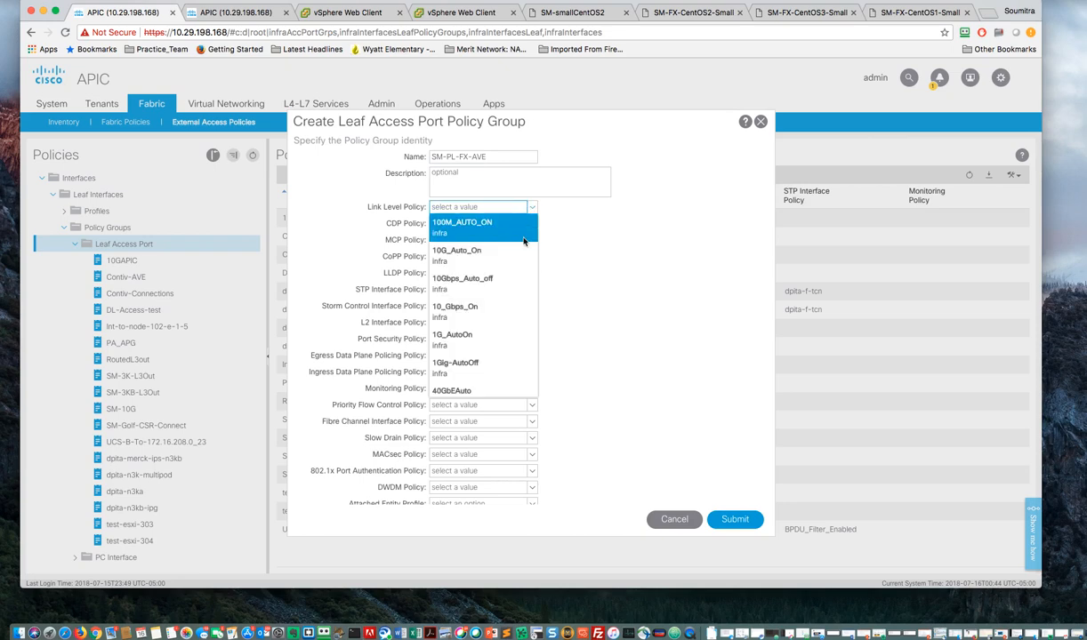
pyautogui.click(478, 344)
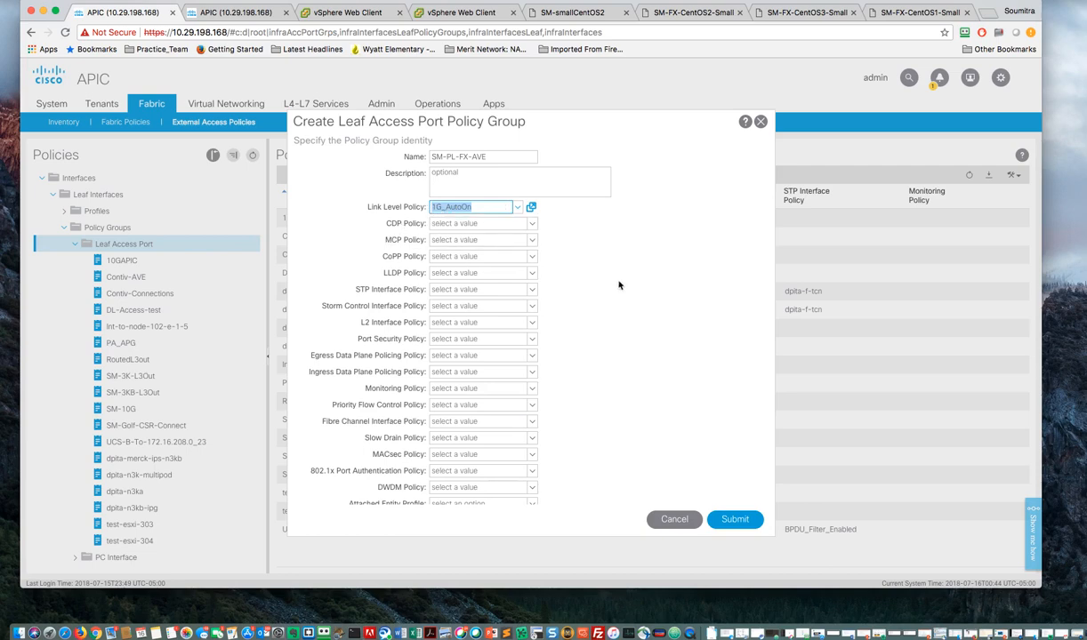
pyautogui.click(533, 226)
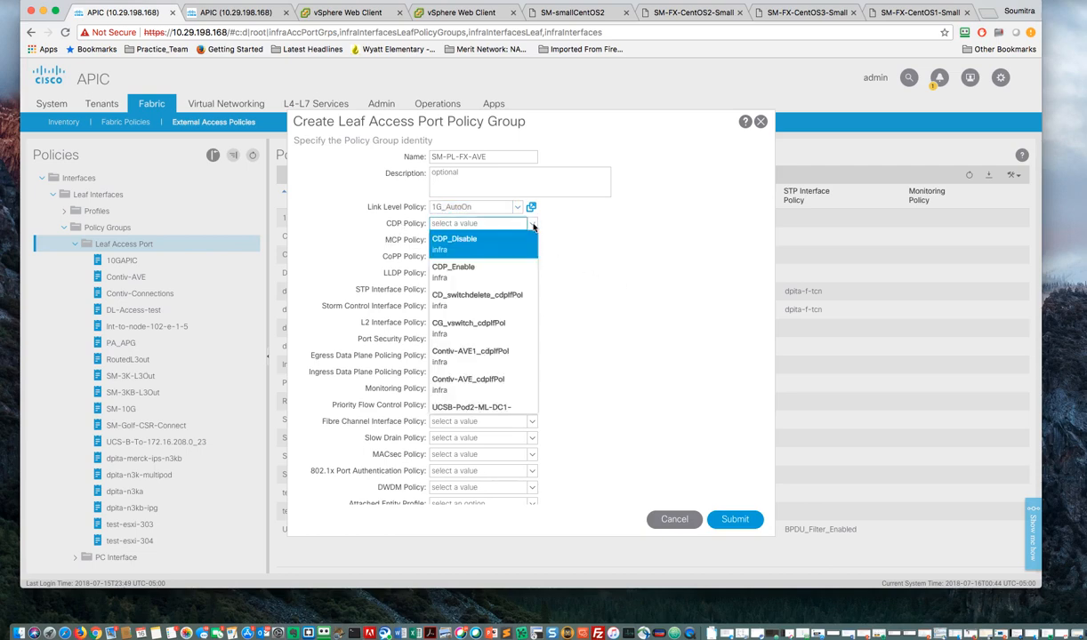
pyautogui.click(470, 277)
pyautogui.click(532, 276)
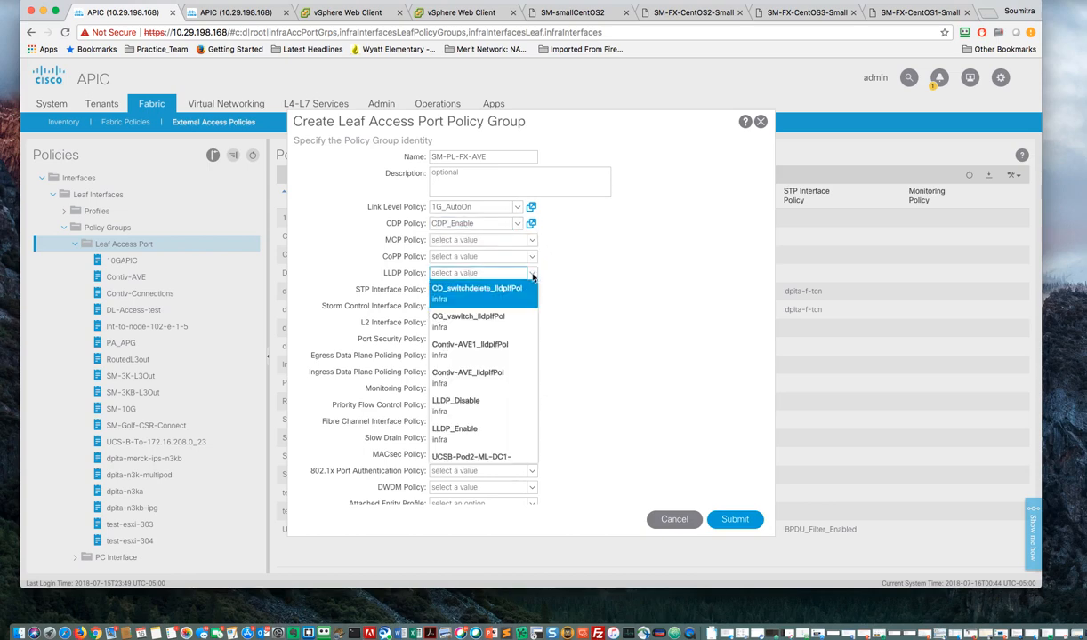
pyautogui.click(465, 437)
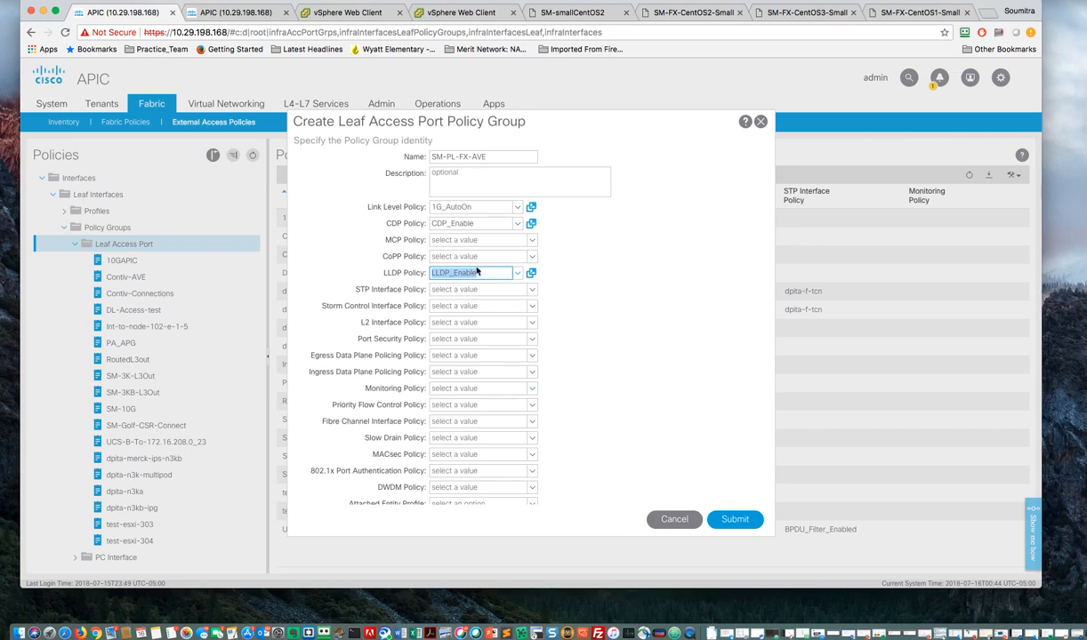
# Step: Attach entity profile SM-PL-FX_AVE-AEP and submit the policy group
pyautogui.scroll(-3, 460, 389)
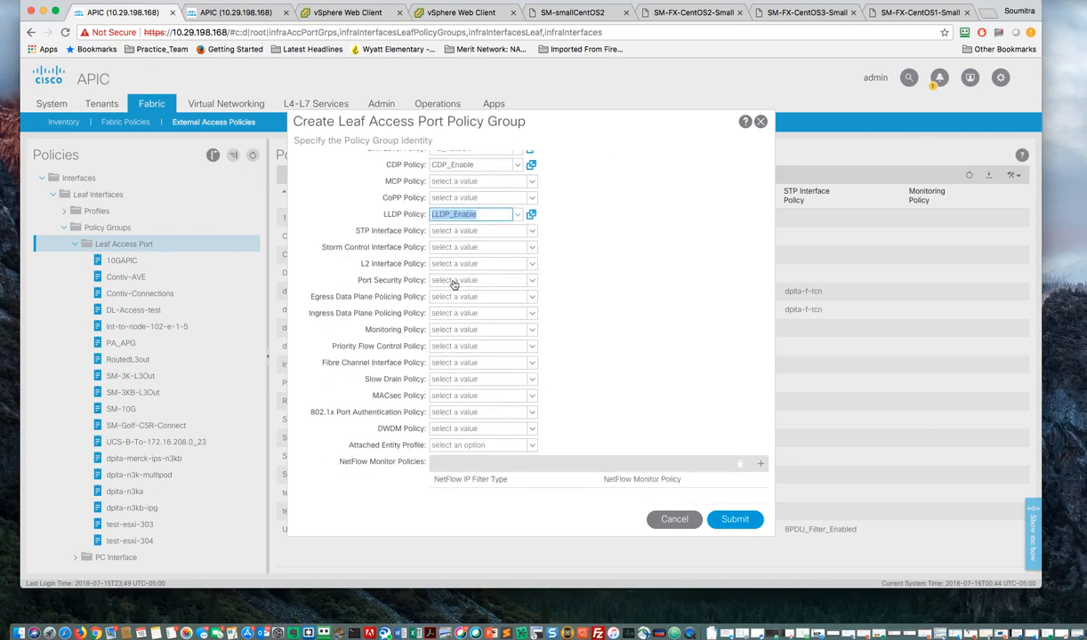
pyautogui.click(531, 447)
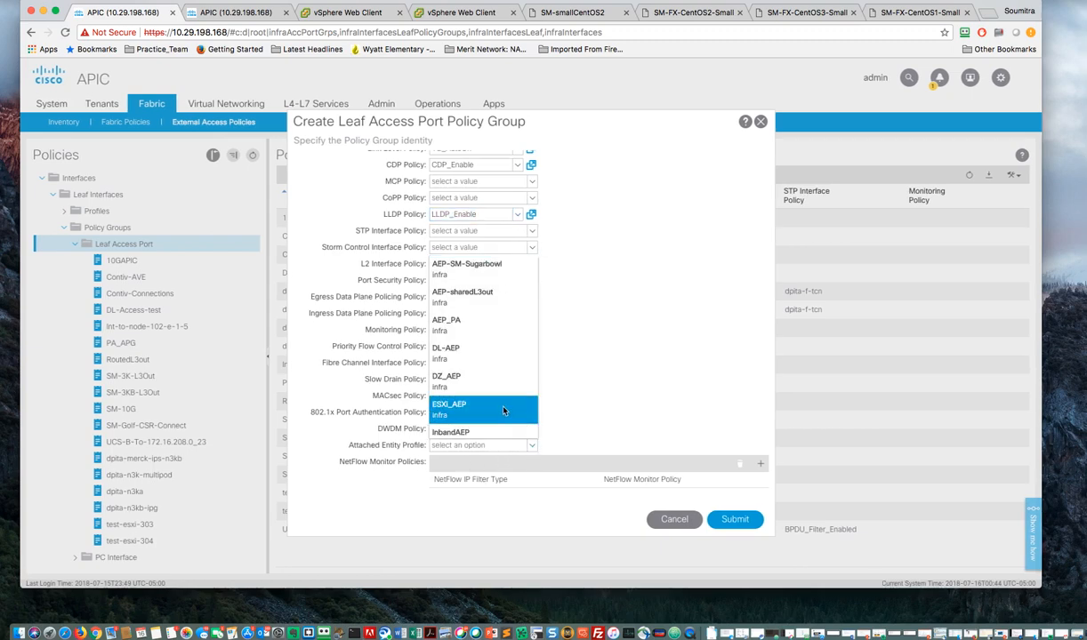
pyautogui.scroll(-1, 484, 383)
pyautogui.scroll(-5, 485, 382)
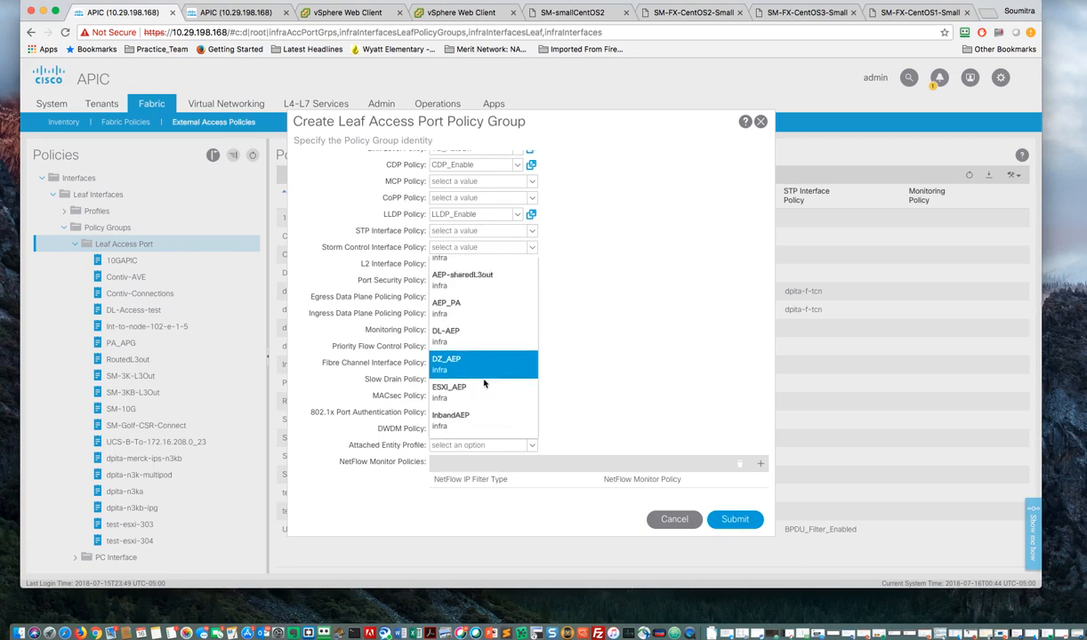
pyautogui.scroll(-8, 485, 382)
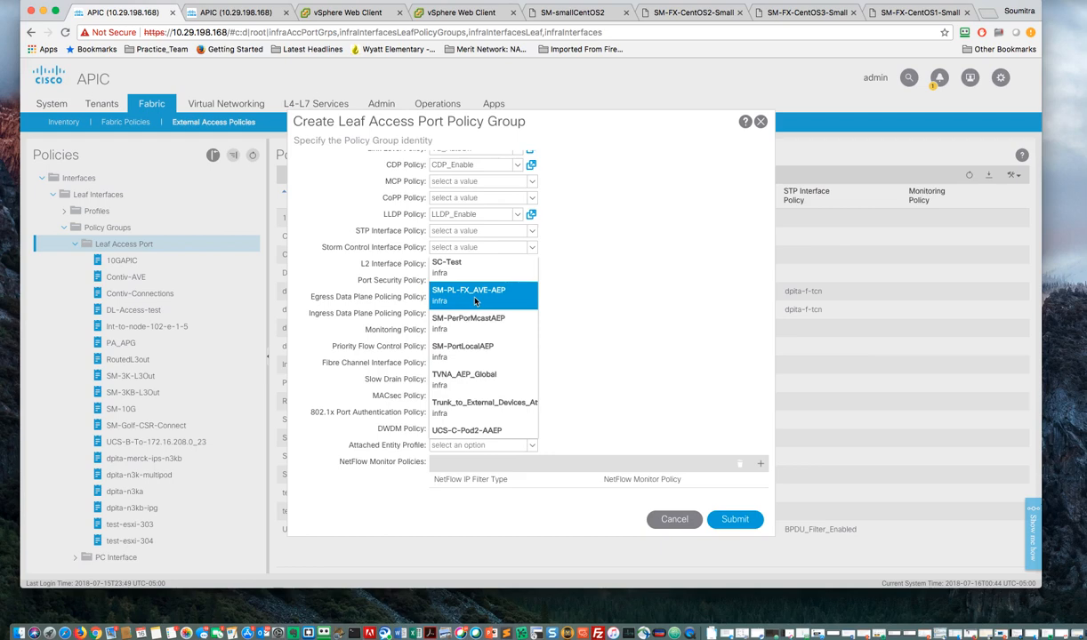
pyautogui.click(474, 301)
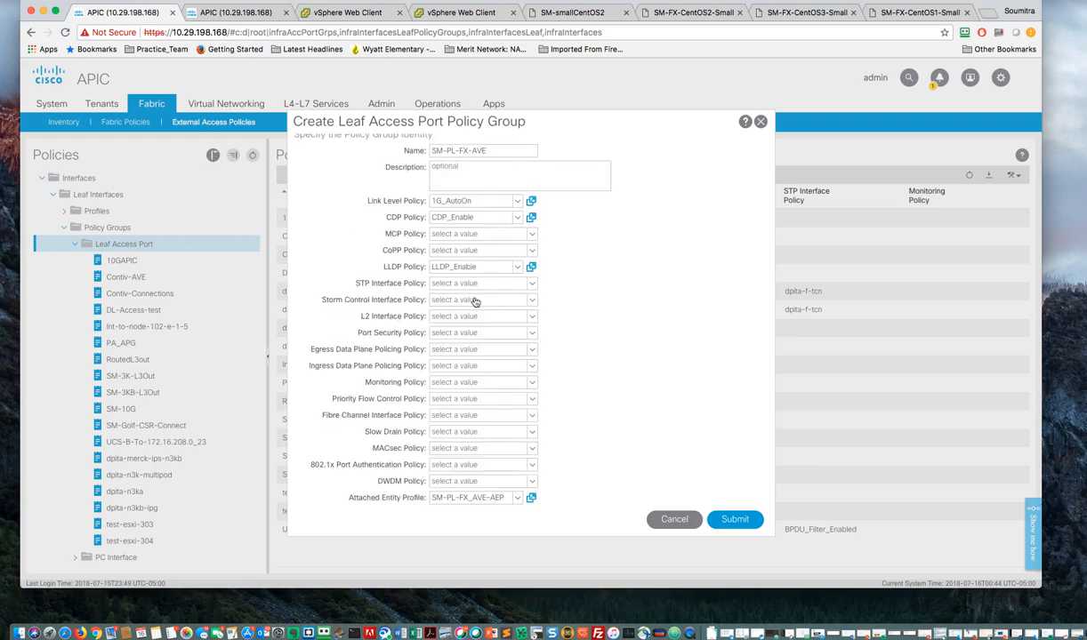
pyautogui.click(732, 519)
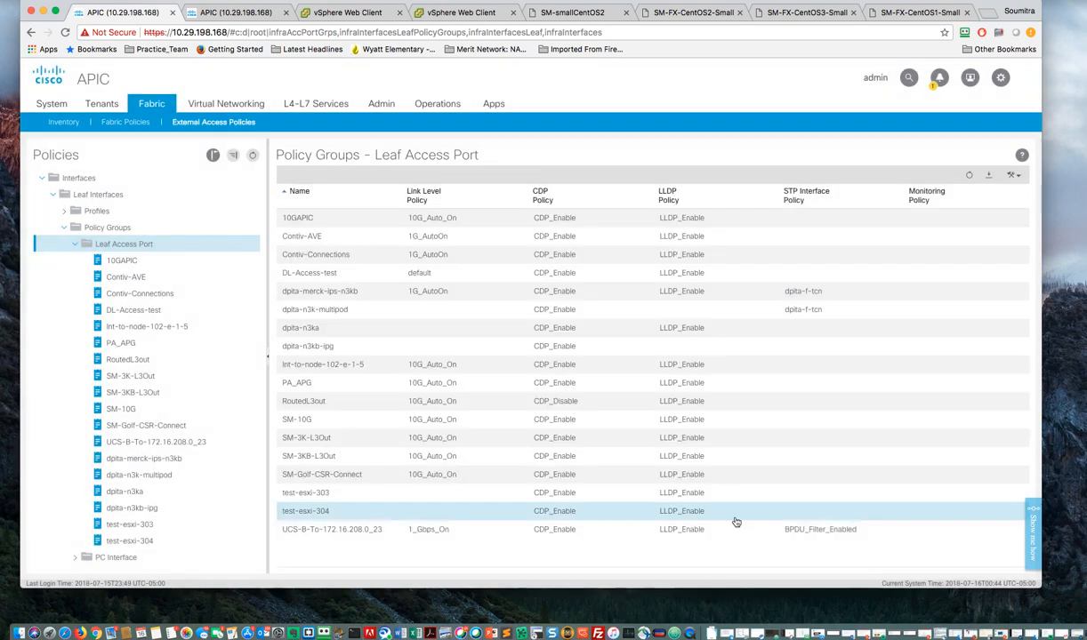
# Step: Collapse Policy Groups, browse the leaf switch and interface profiles, and open L303-L304
pyautogui.scroll(2, 153, 282)
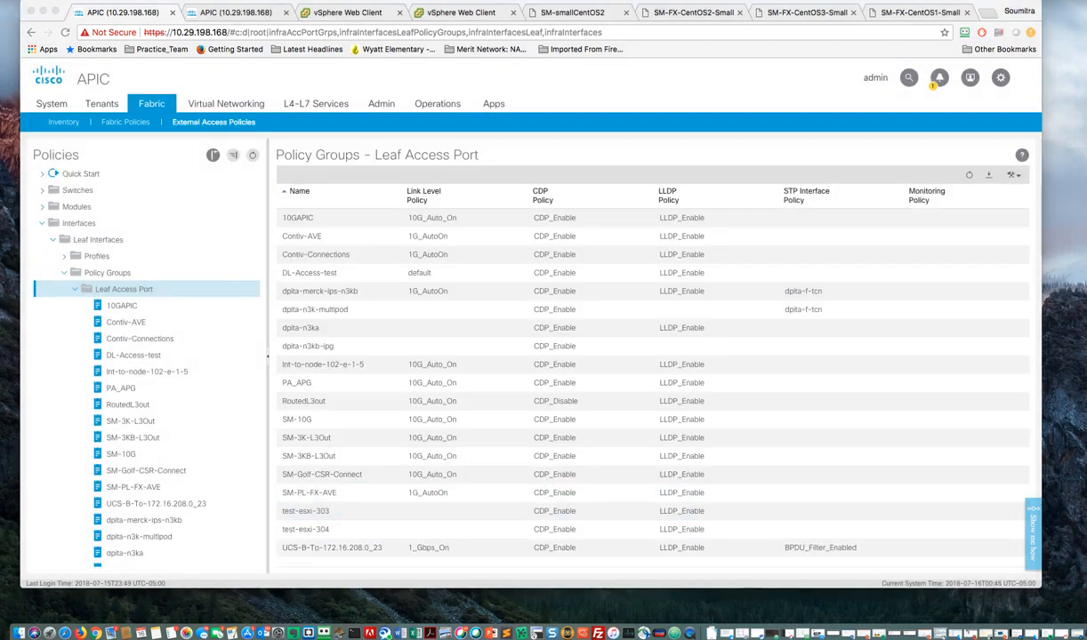
pyautogui.click(63, 277)
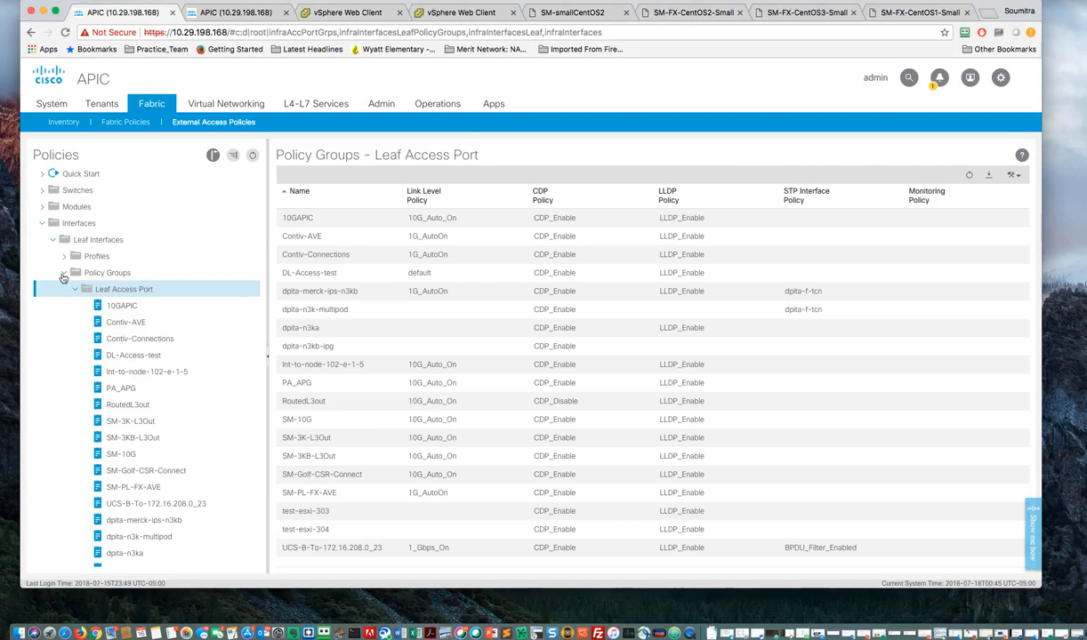
pyautogui.click(63, 273)
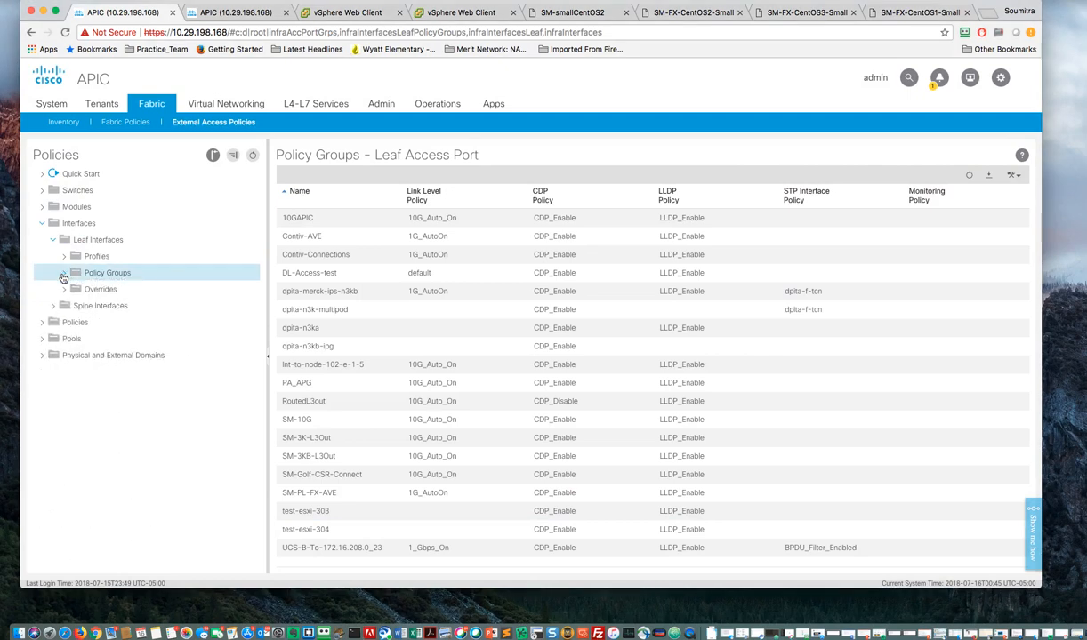
pyautogui.click(63, 257)
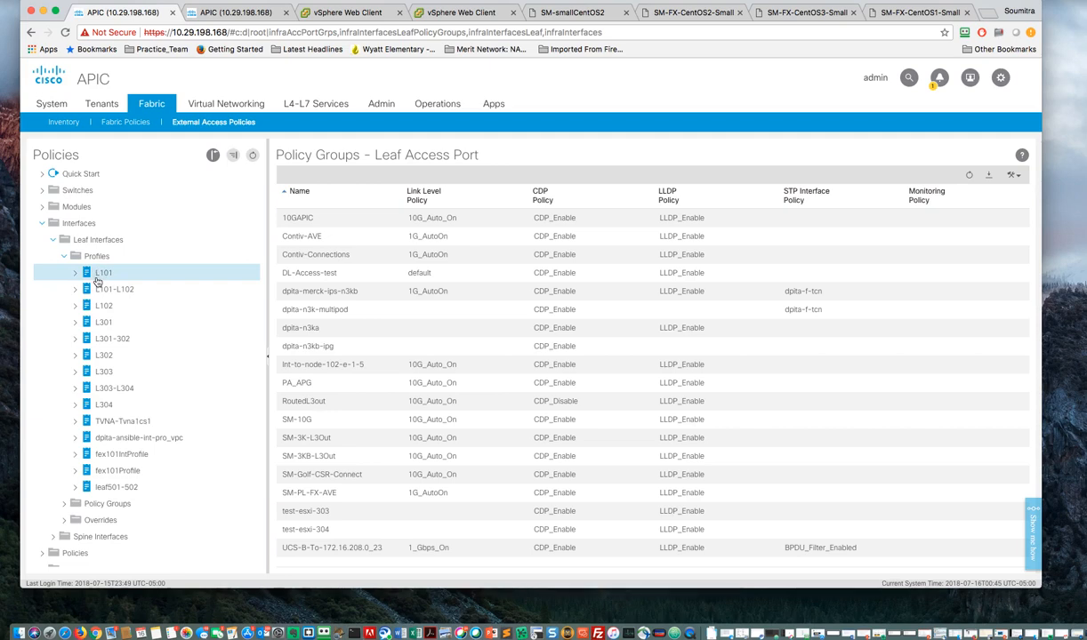
pyautogui.click(42, 192)
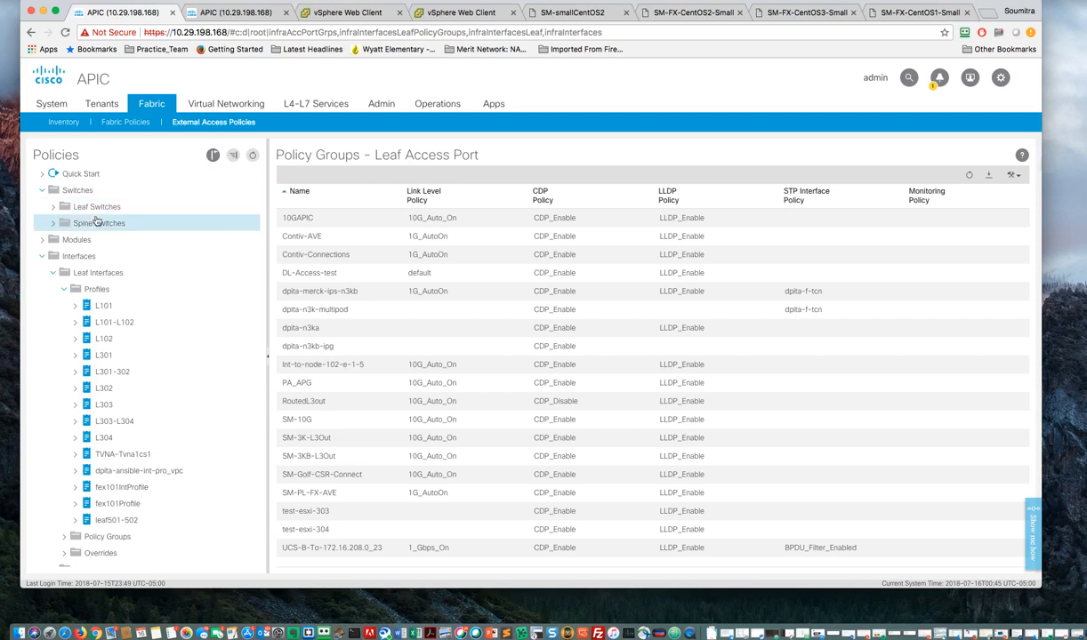
pyautogui.click(53, 210)
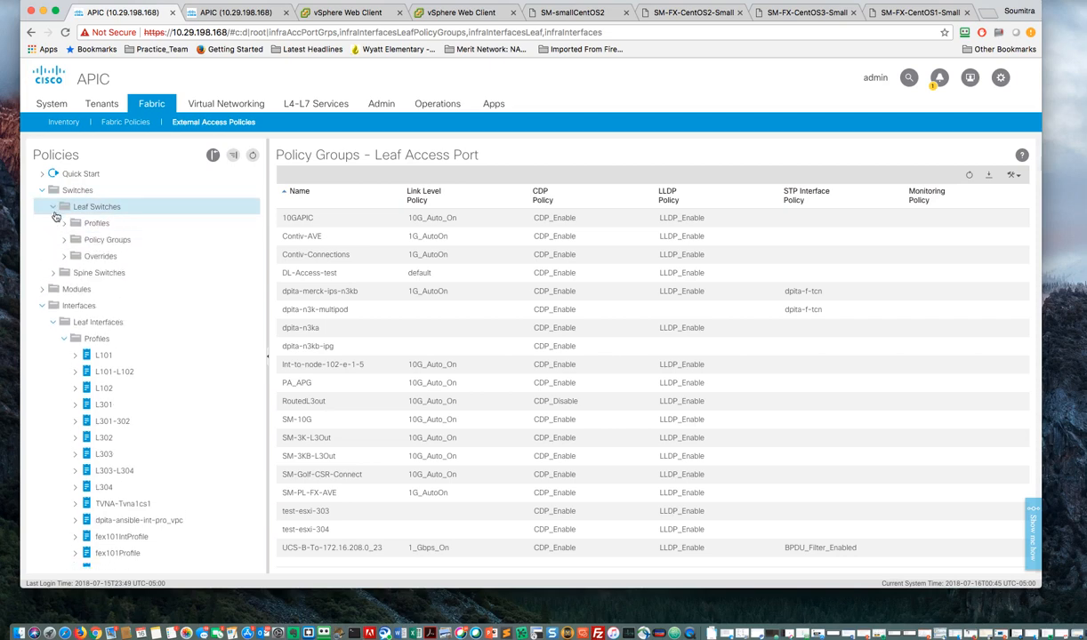
pyautogui.click(62, 224)
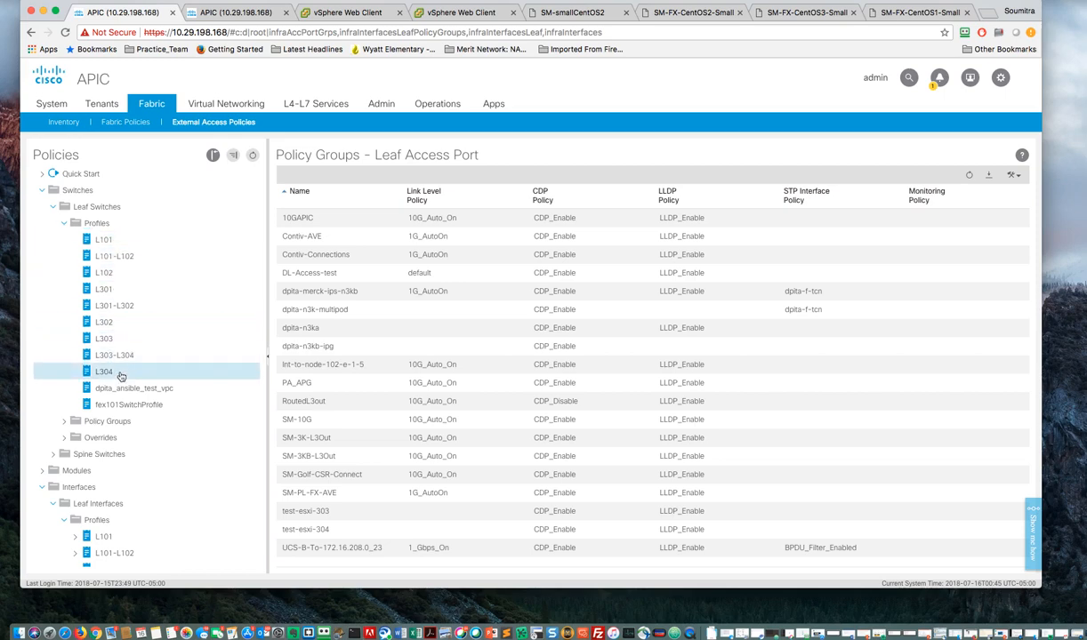
pyautogui.scroll(-2, 123, 373)
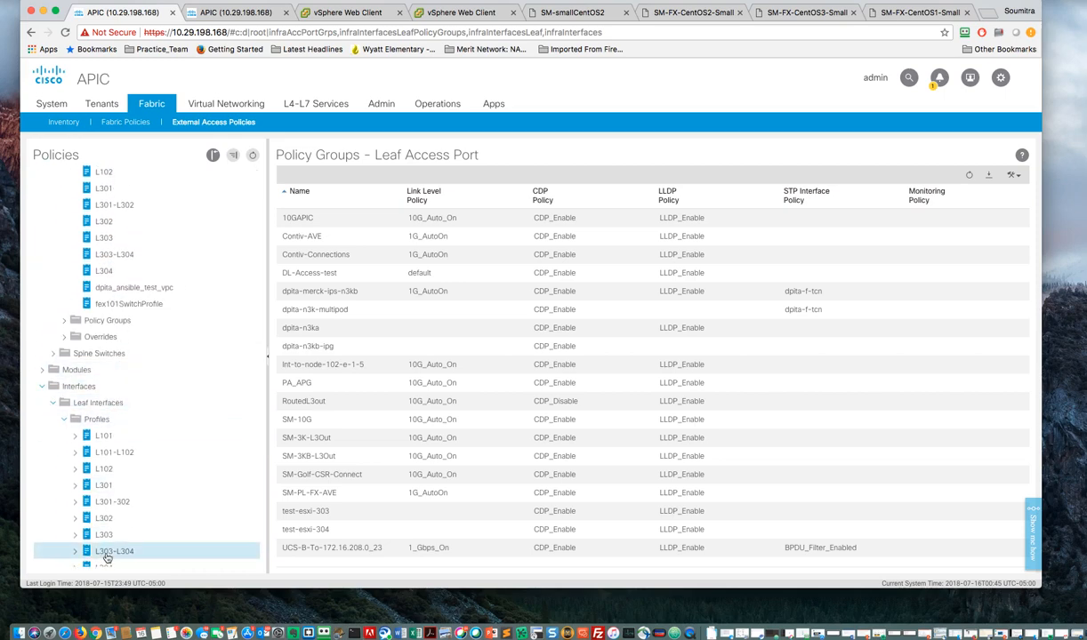
pyautogui.click(122, 256)
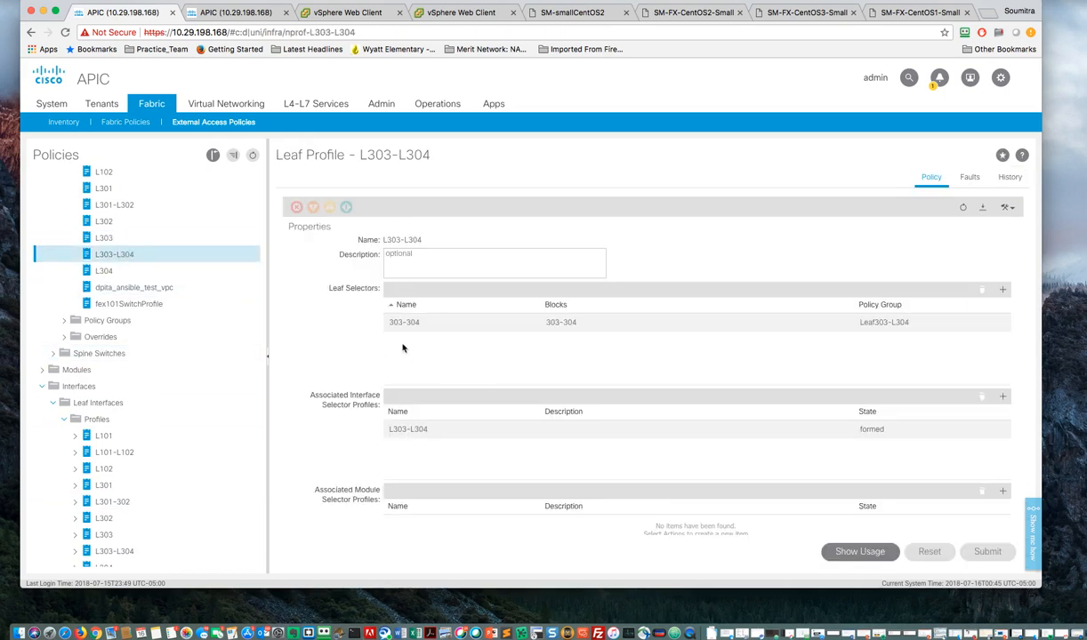
# Step: Inspect the 303-304 leaf selector, then briefly expand and collapse the L301-302 interface profile
pyautogui.click(404, 329)
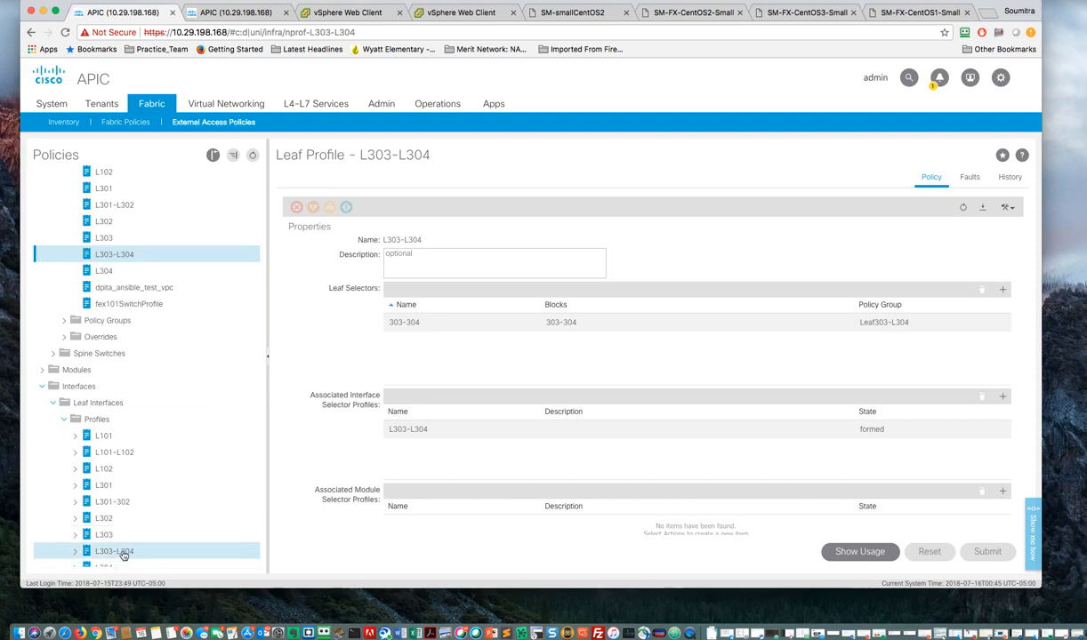
pyautogui.scroll(2, 126, 349)
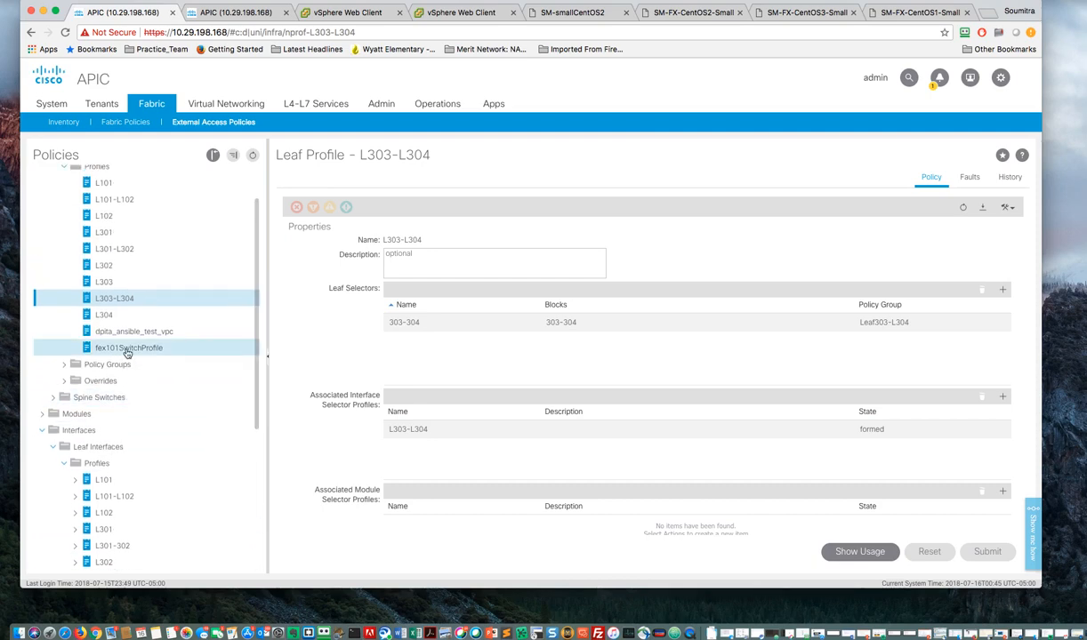
pyautogui.scroll(-4, 128, 353)
pyautogui.scroll(-1, 127, 353)
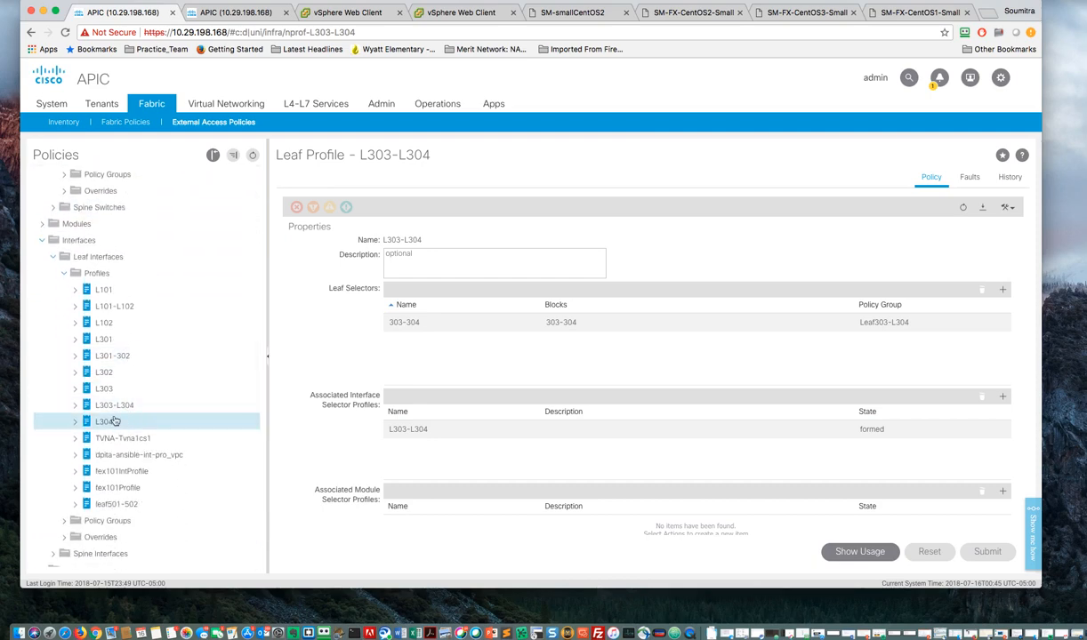
pyautogui.scroll(6, 108, 403)
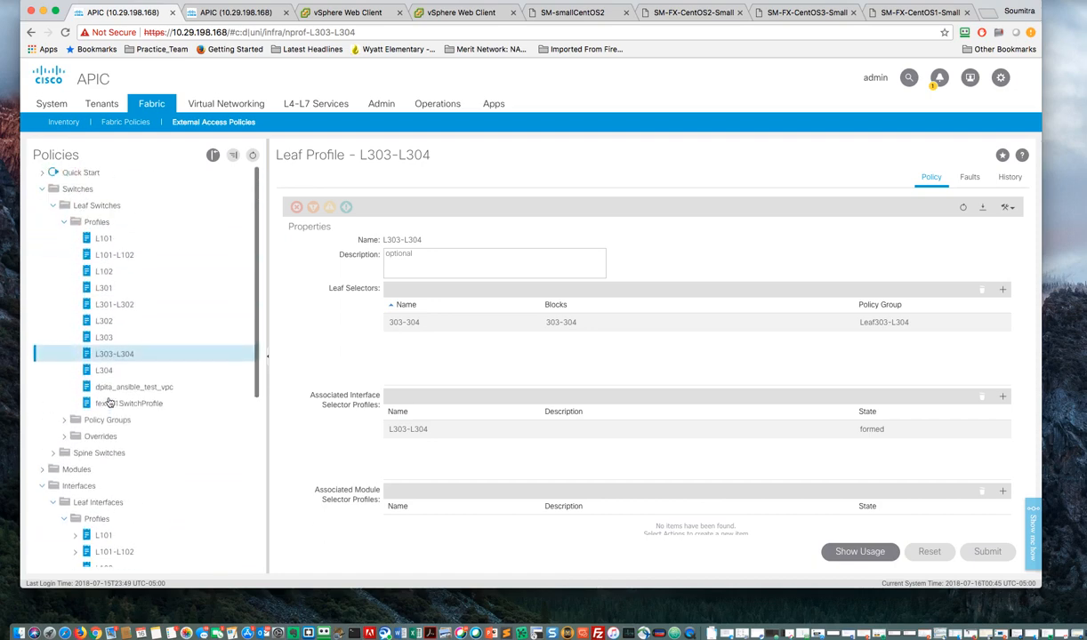
pyautogui.click(42, 191)
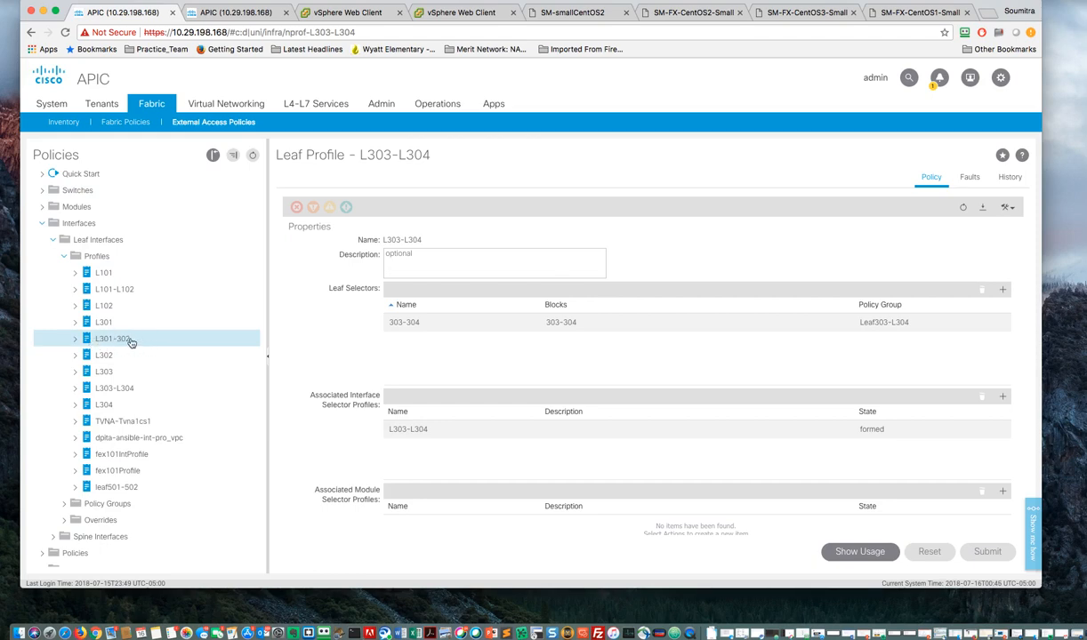
pyautogui.click(76, 339)
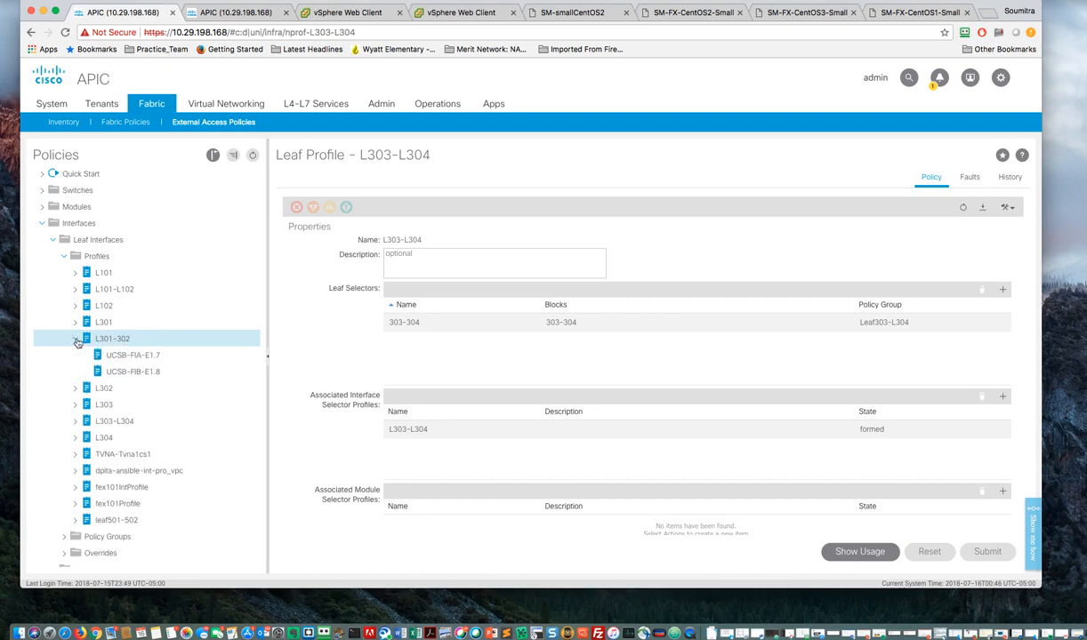
pyautogui.click(75, 339)
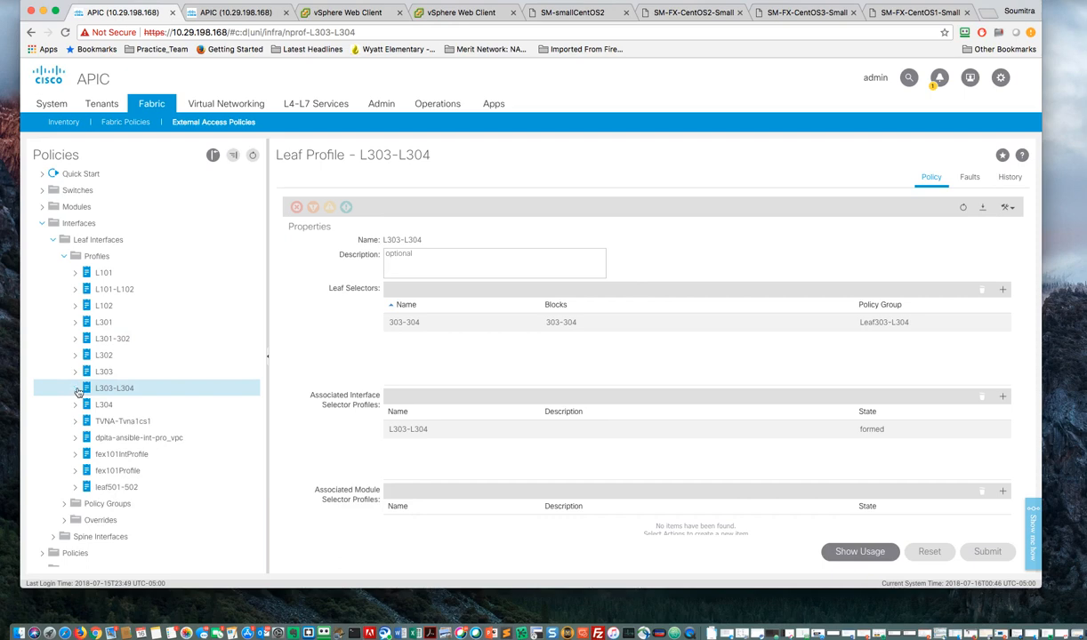
# Step: Review the L303 and L304 selectors, then begin adding an interface selector to L303-L304
pyautogui.click(117, 388)
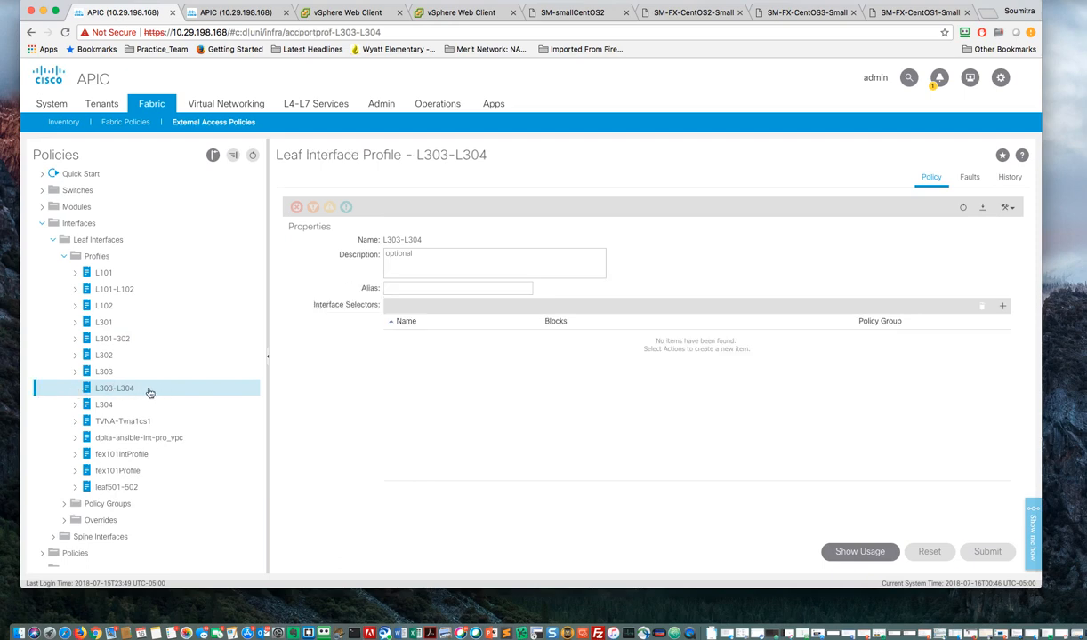
pyautogui.click(104, 373)
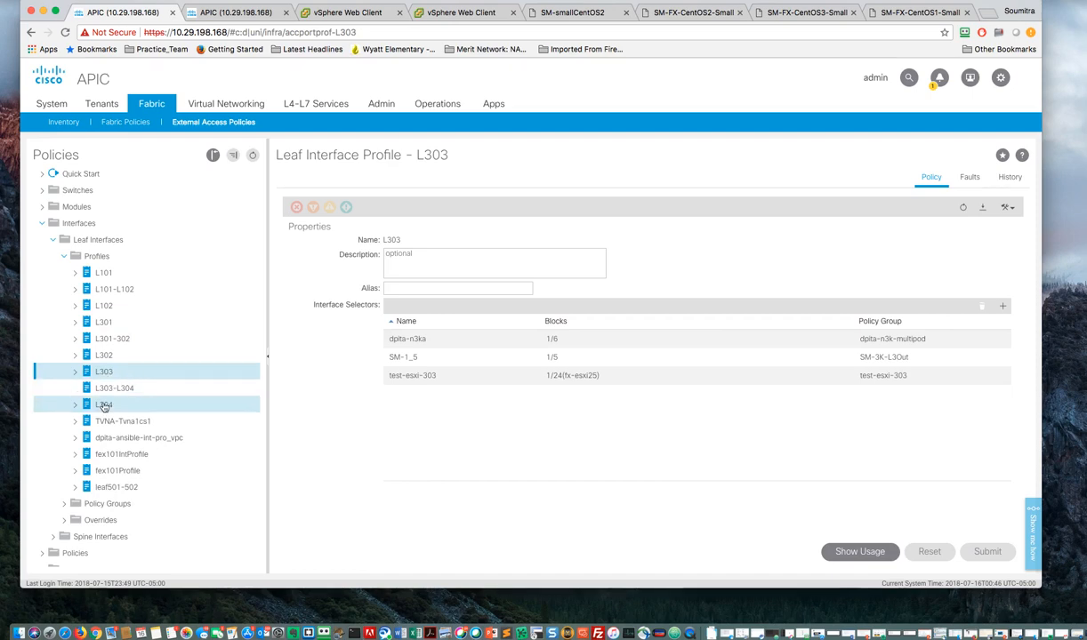
pyautogui.click(113, 403)
pyautogui.click(118, 388)
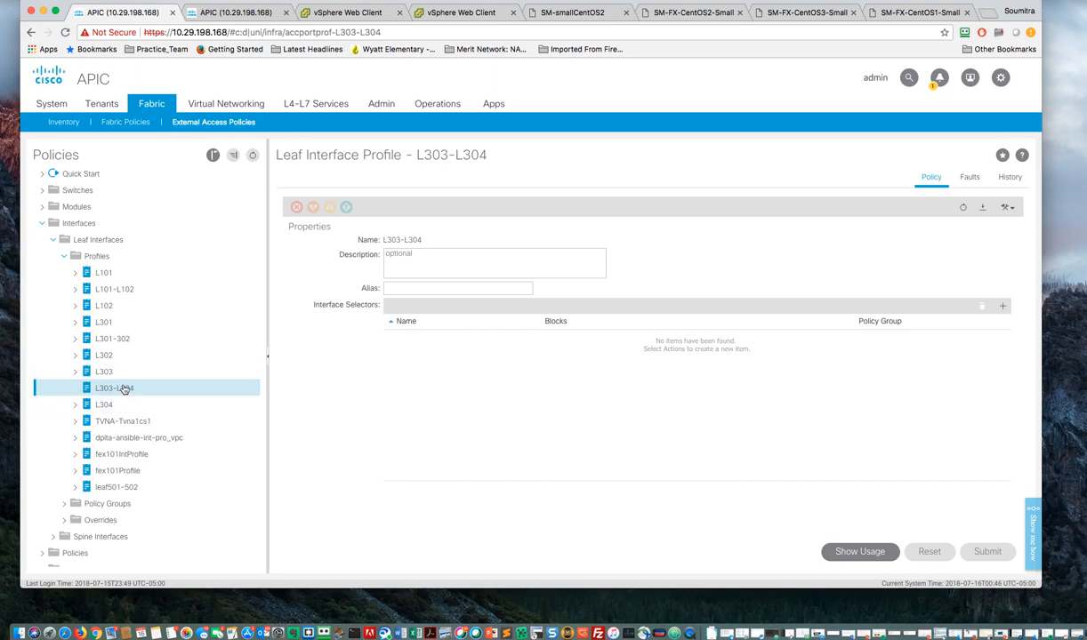
pyautogui.rightClick(124, 389)
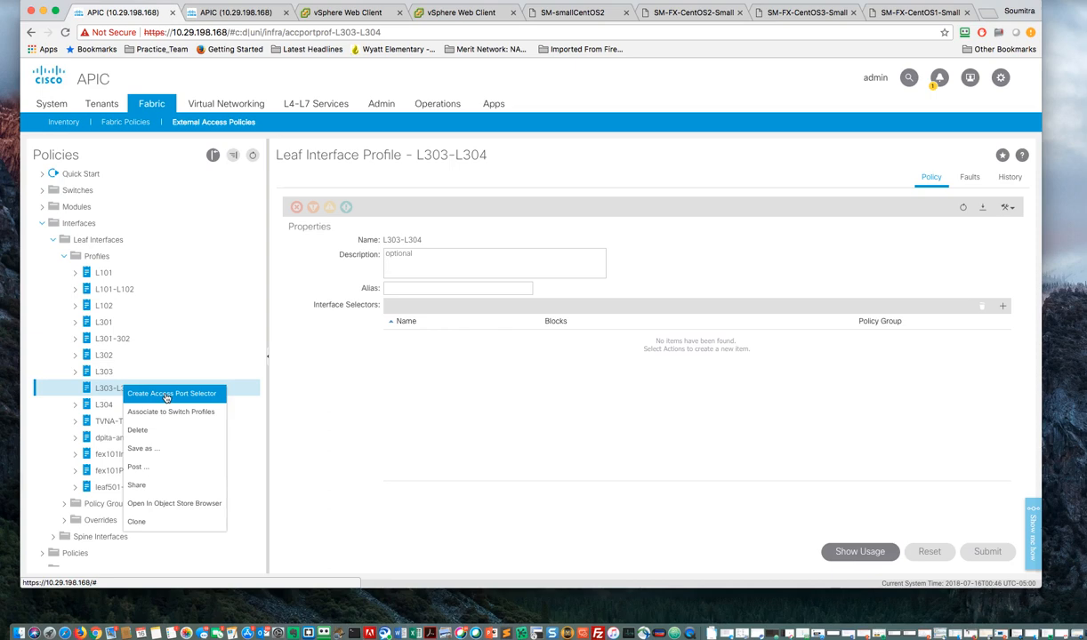
pyautogui.click(365, 384)
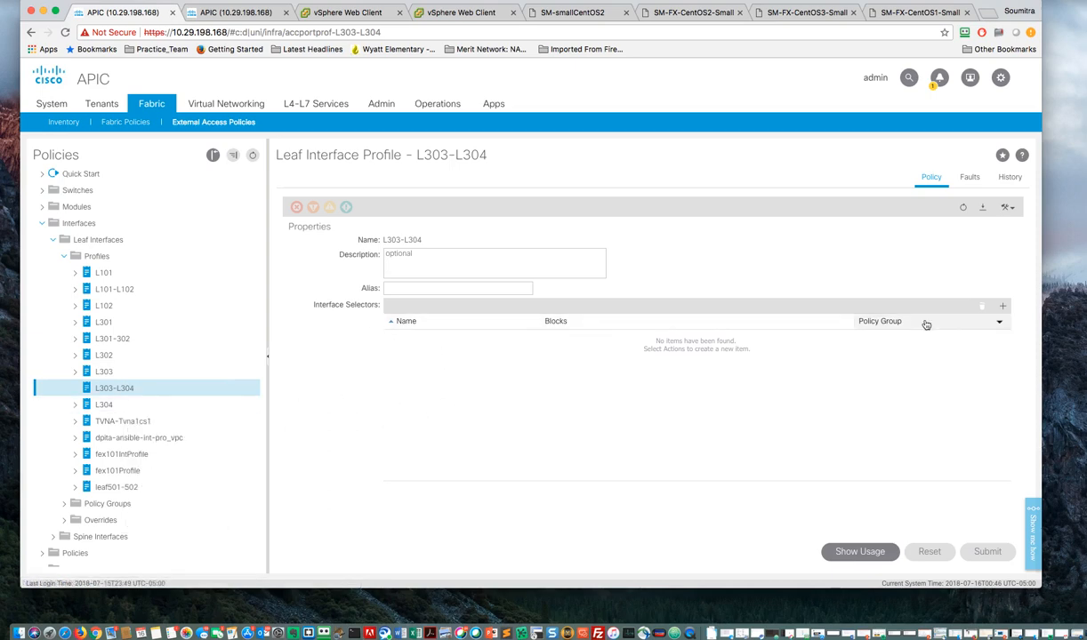
pyautogui.click(1003, 306)
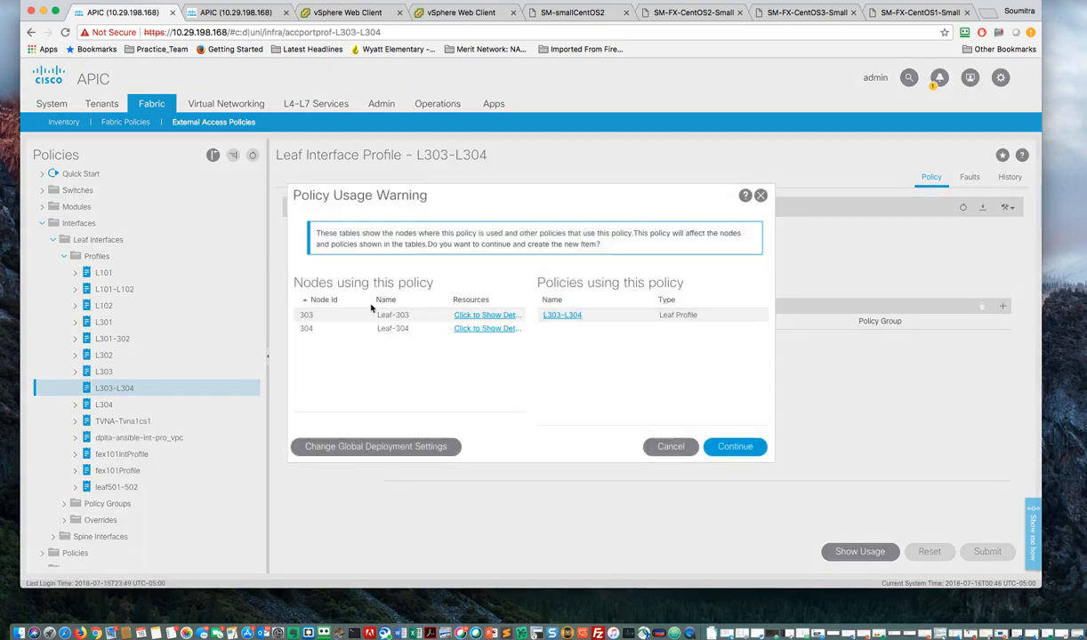
# Step: Continue past the usage warning and name the selector SM--PL-FX-AVE with interface ID 1/23
pyautogui.click(728, 447)
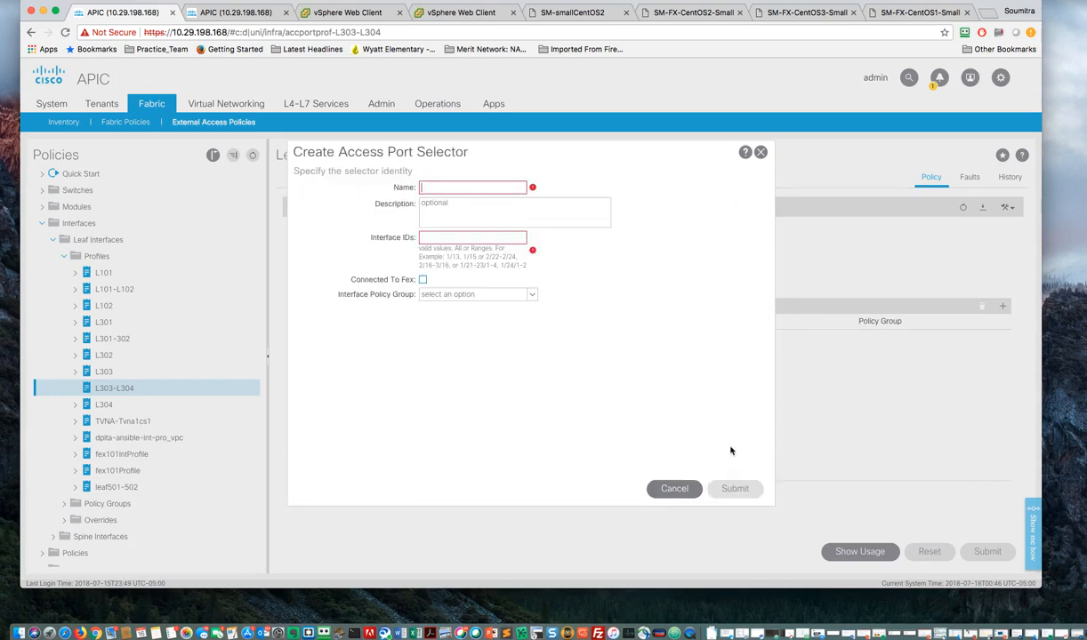
pyautogui.click(435, 188)
pyautogui.write('SM-FX-AVE')
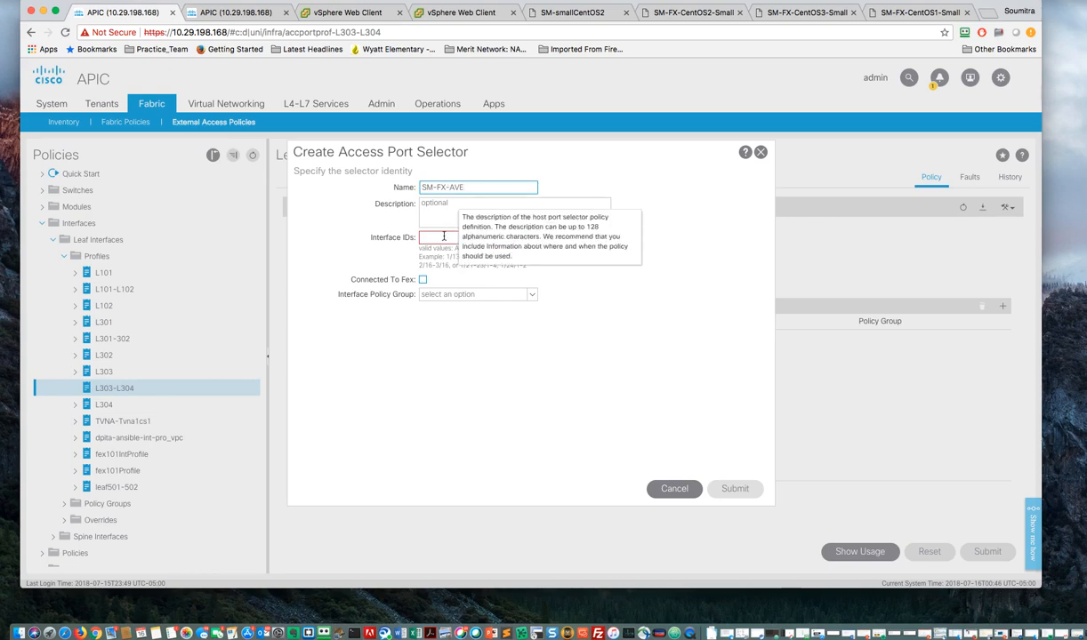
pyautogui.click(446, 188)
pyautogui.write('-P')
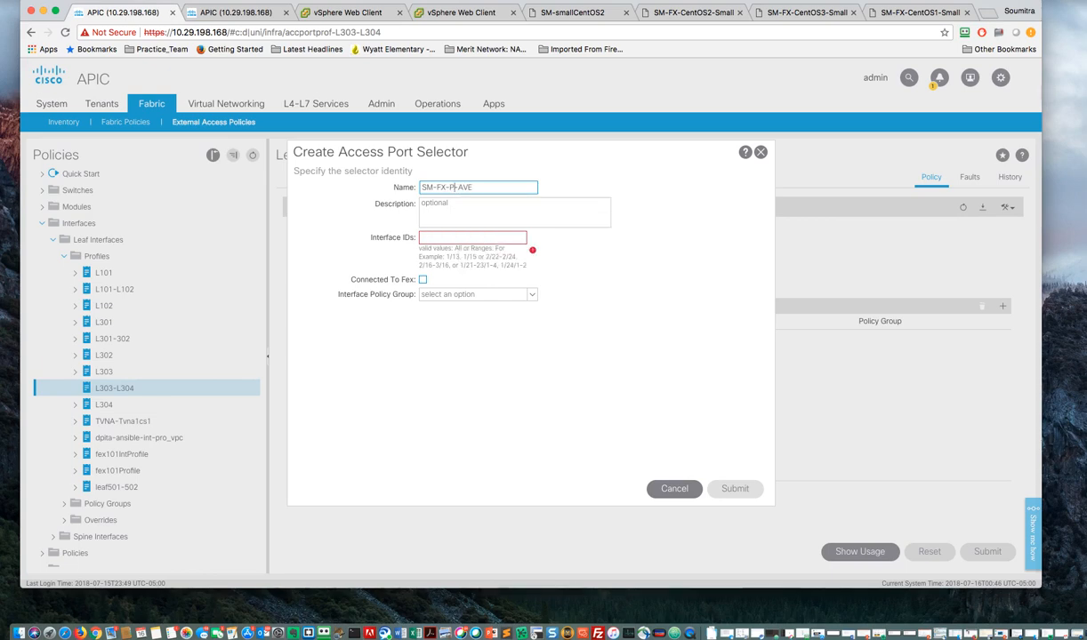
pyautogui.press('BackSpace')
pyautogui.press('BackSpace')
pyautogui.click(437, 188)
pyautogui.write('-PL-')
pyautogui.click(449, 238)
pyautogui.write('1/23')
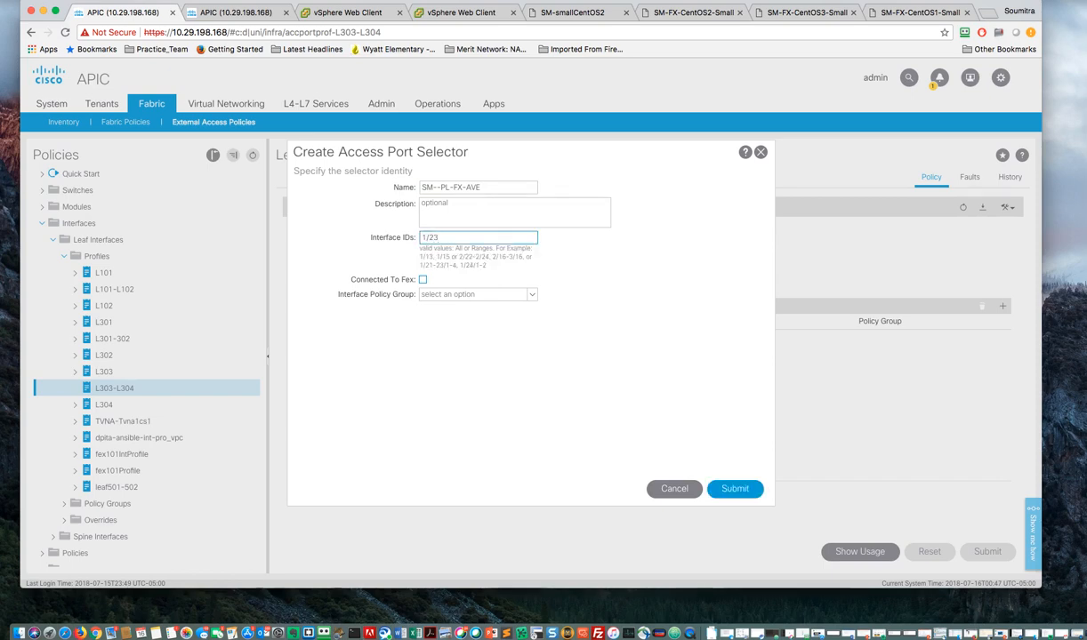
pyautogui.click(532, 296)
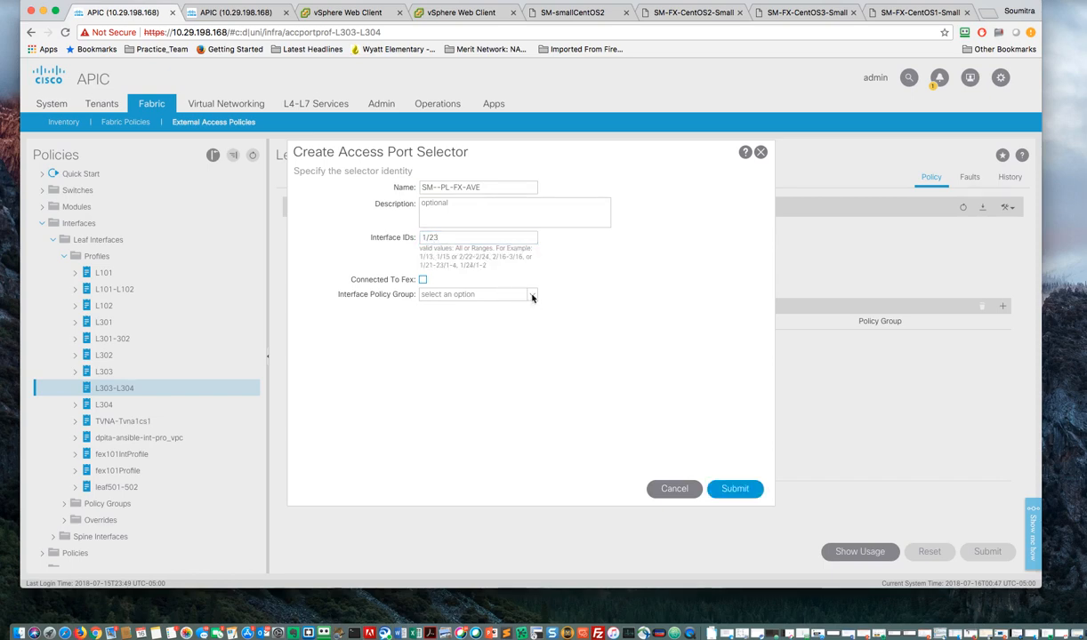
# Step: Assign interface policy group SM-PL-FX-AVE and submit the new selector
pyautogui.click(531, 296)
pyautogui.scroll(-1, 478, 389)
pyautogui.scroll(-5, 478, 389)
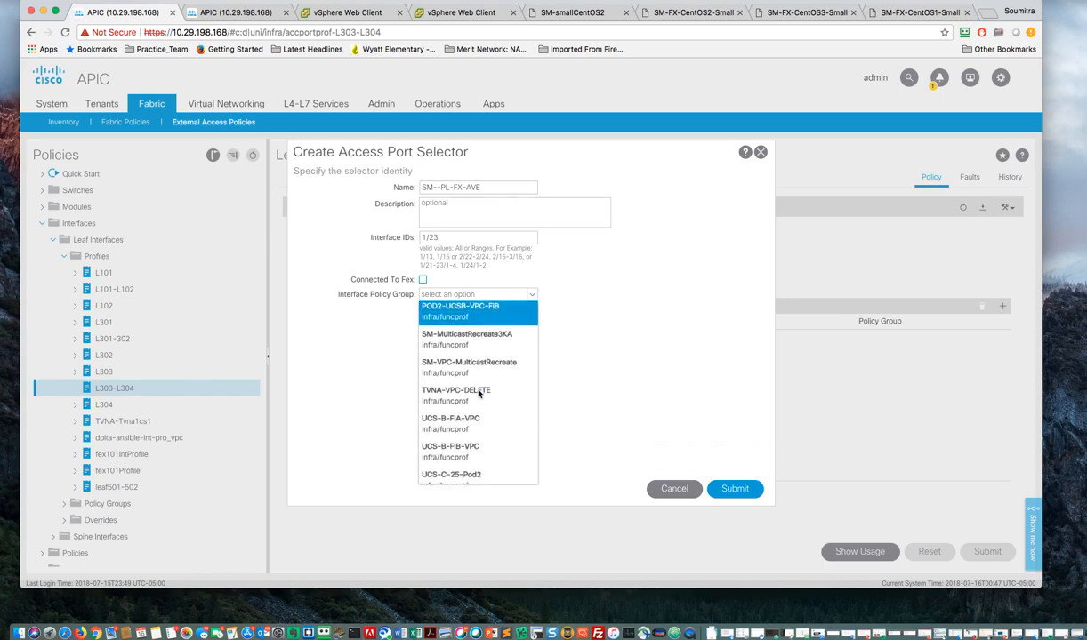
pyautogui.scroll(-5, 477, 389)
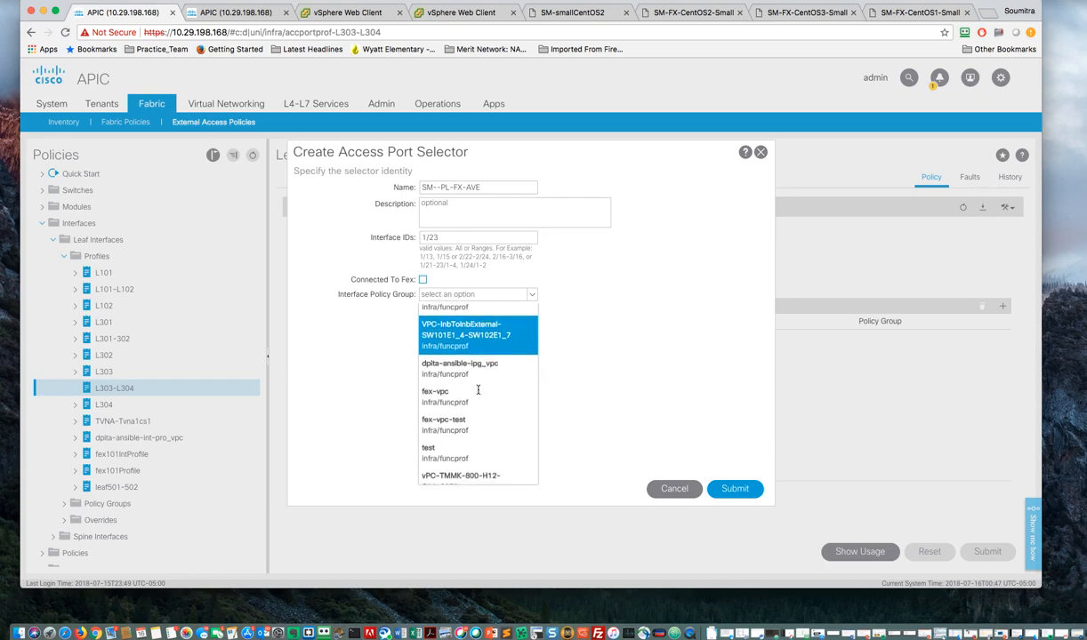
pyautogui.scroll(-6, 477, 392)
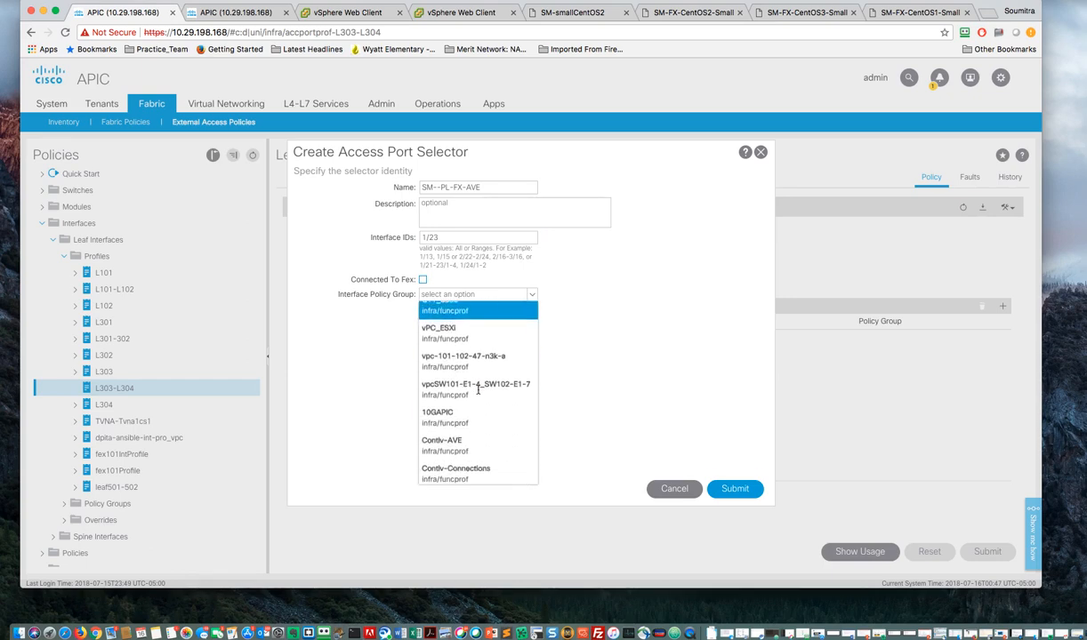
pyautogui.scroll(-8, 477, 389)
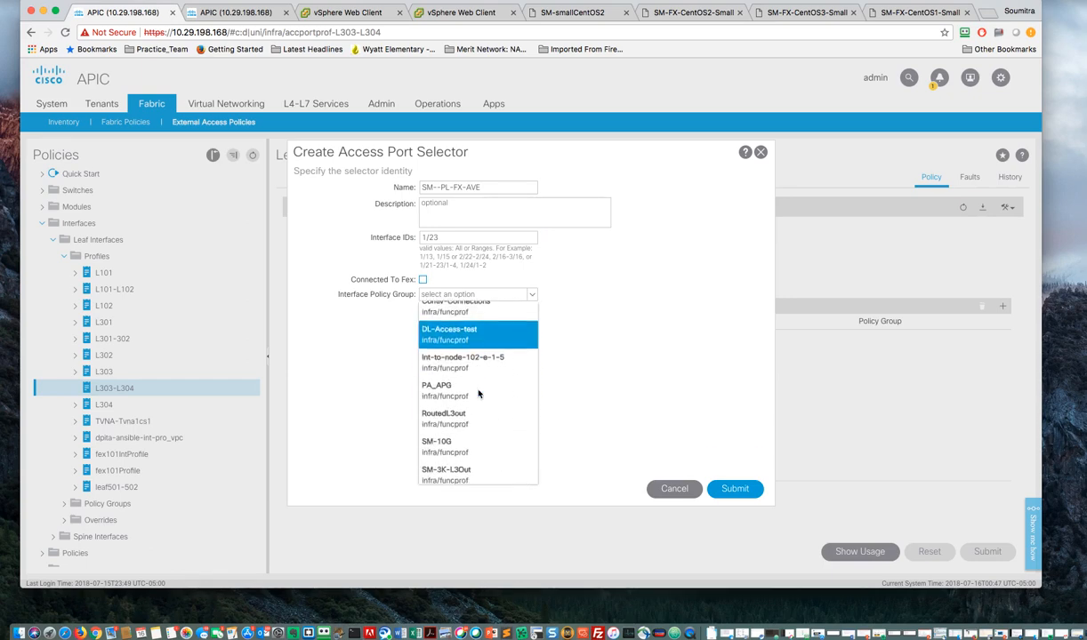
pyautogui.scroll(-3, 478, 393)
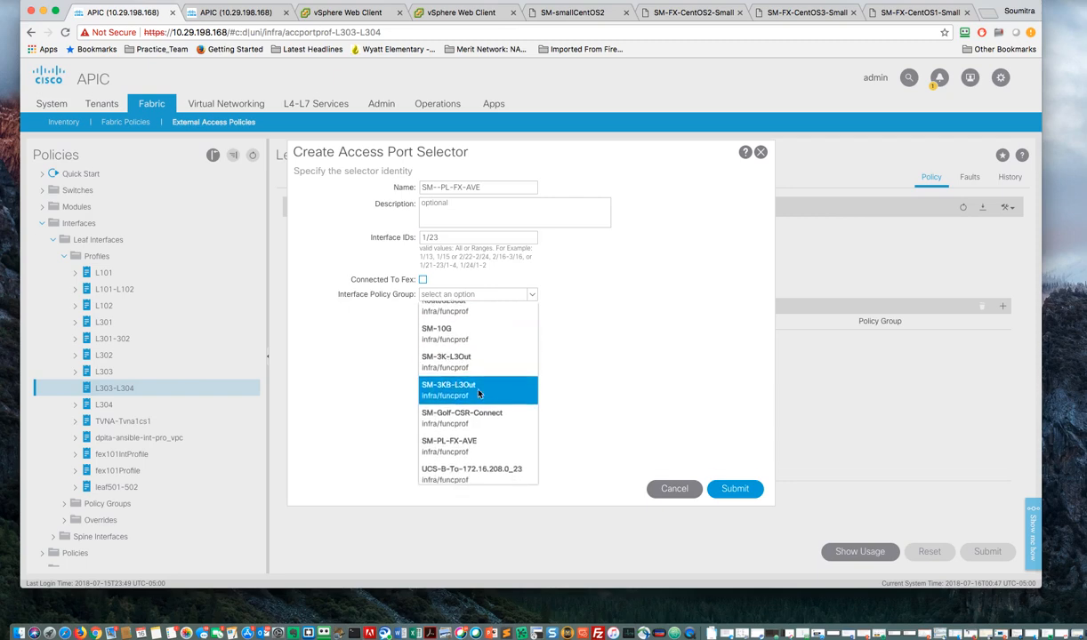
pyautogui.scroll(-1, 477, 393)
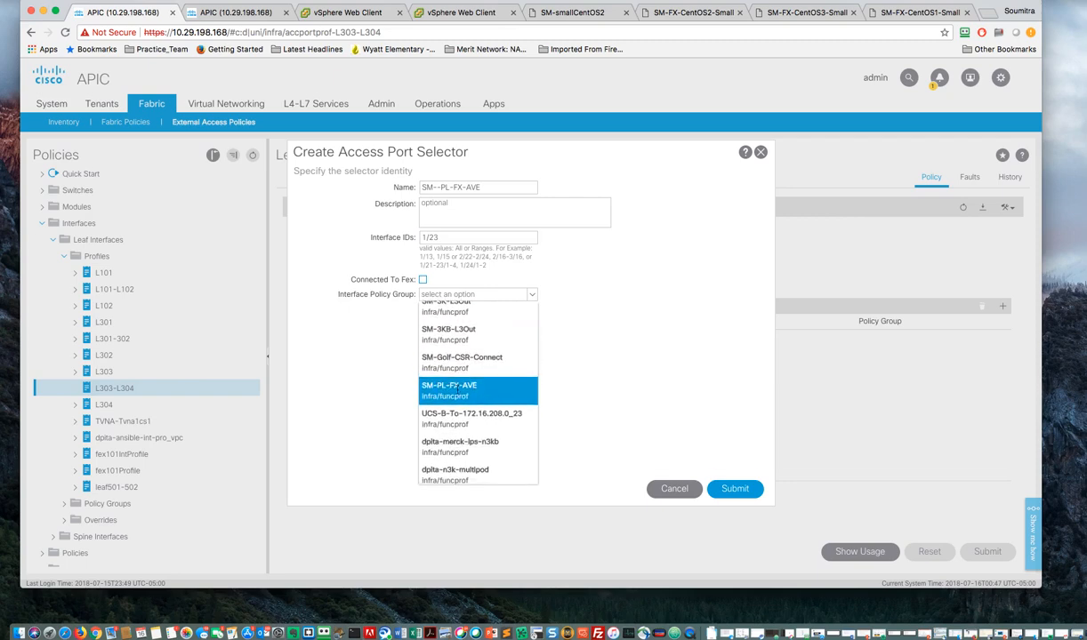
pyautogui.click(455, 394)
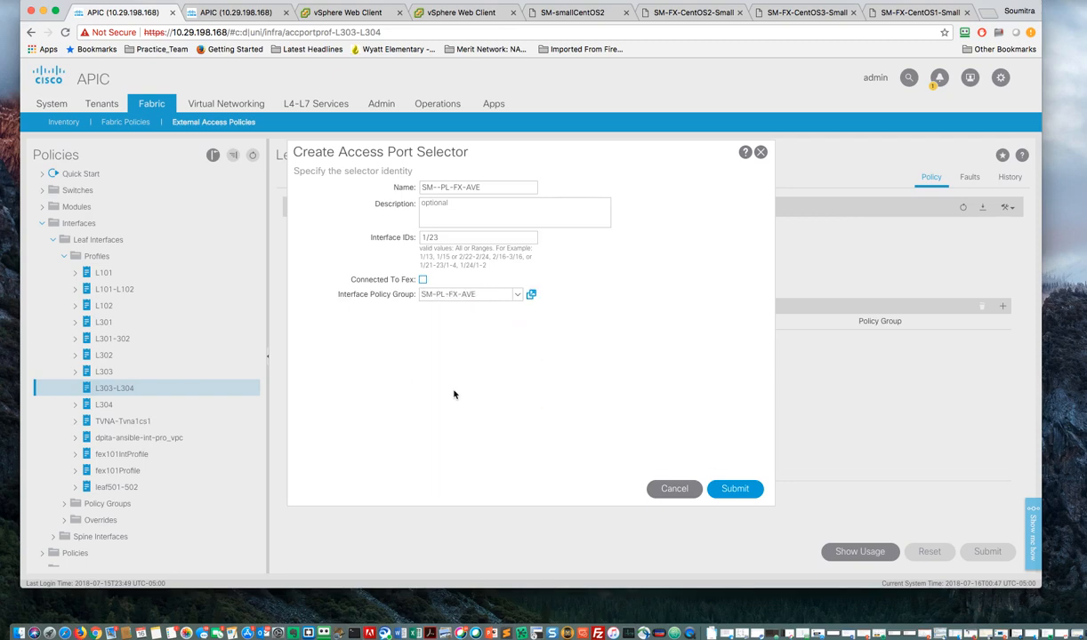
pyautogui.click(735, 490)
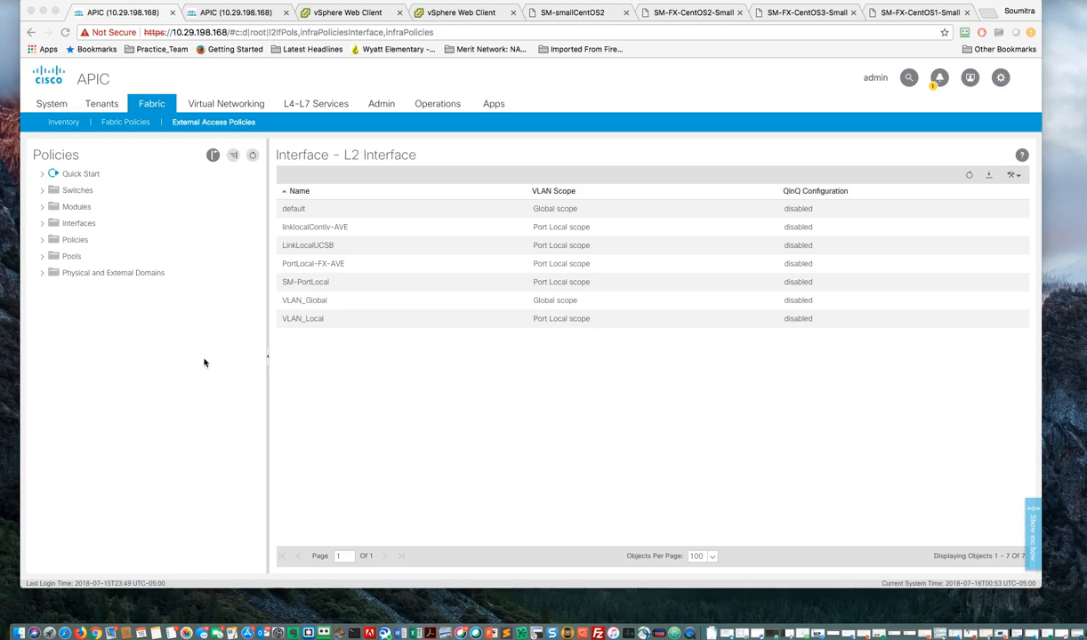
# Step: Expand Policies > Interface to list the seven existing L2 Interface policies
pyautogui.click(42, 240)
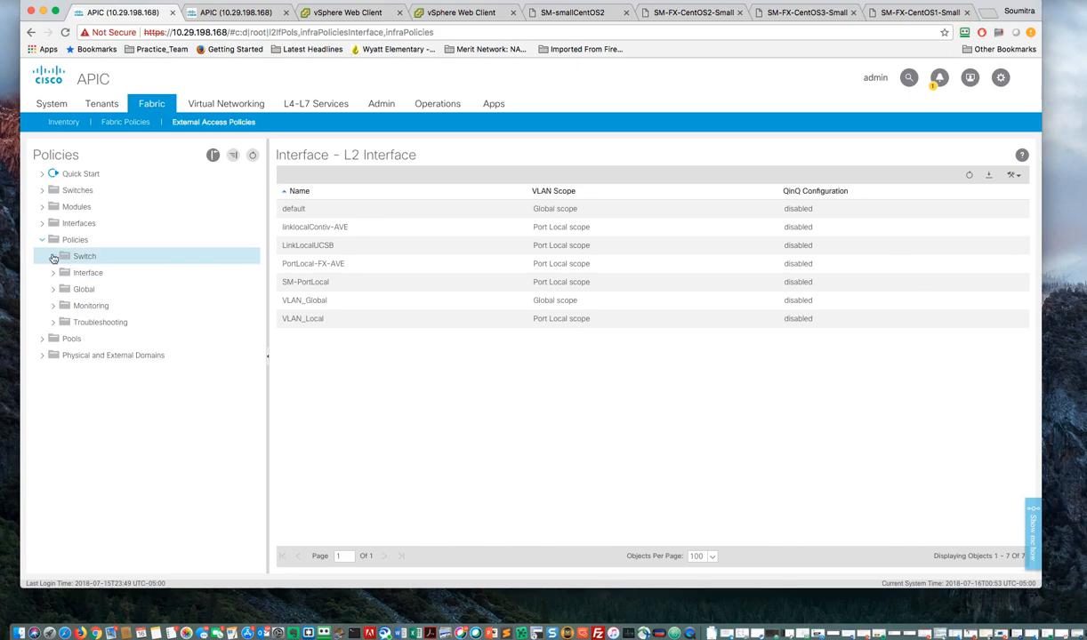
pyautogui.click(54, 257)
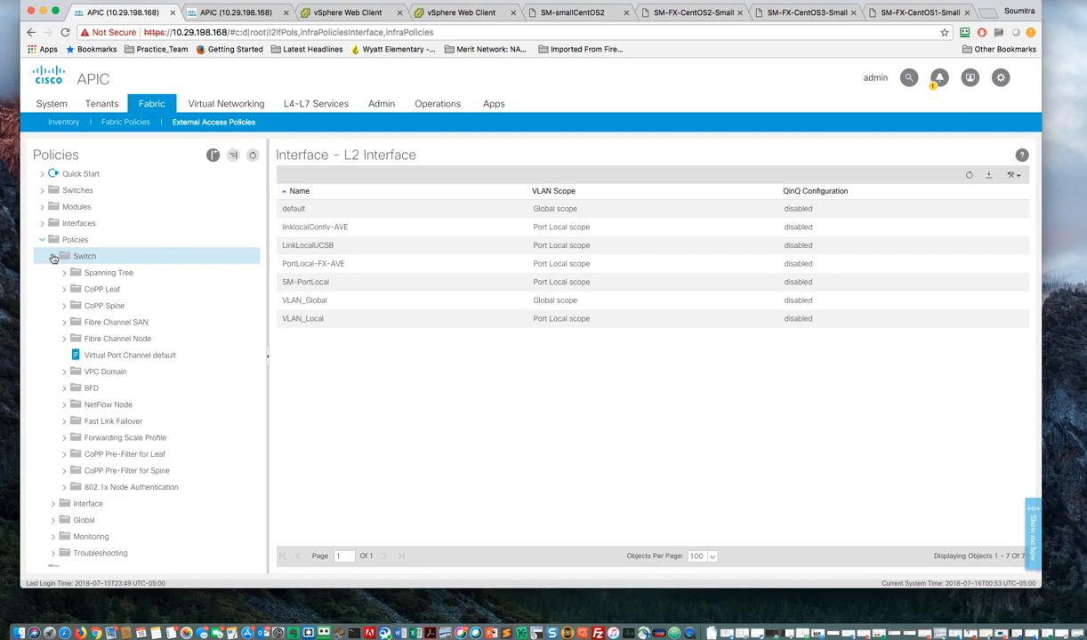
pyautogui.click(53, 257)
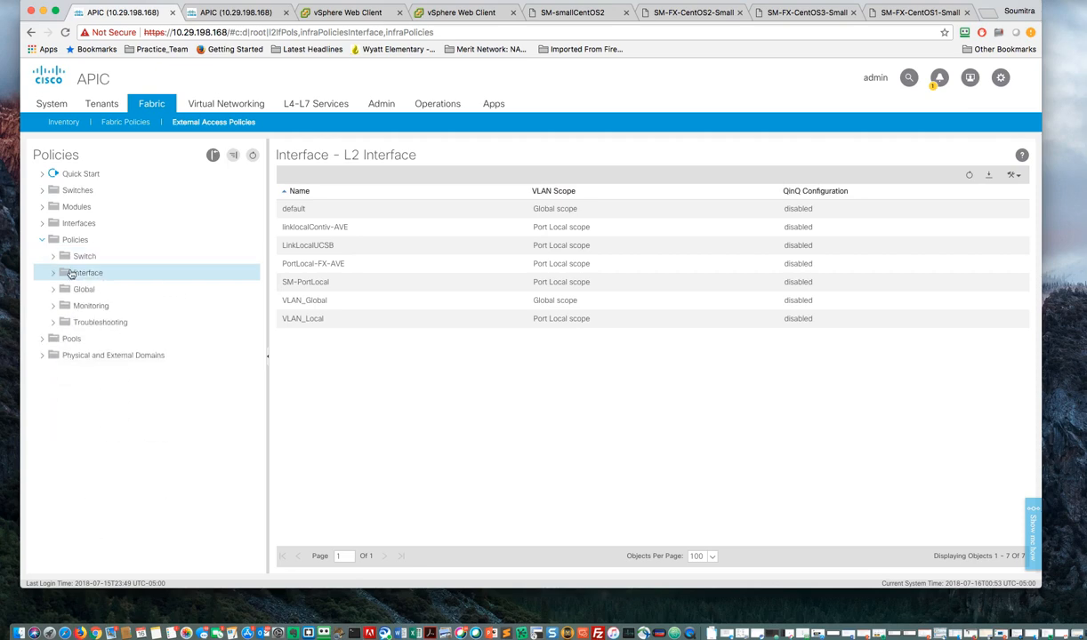
pyautogui.click(54, 274)
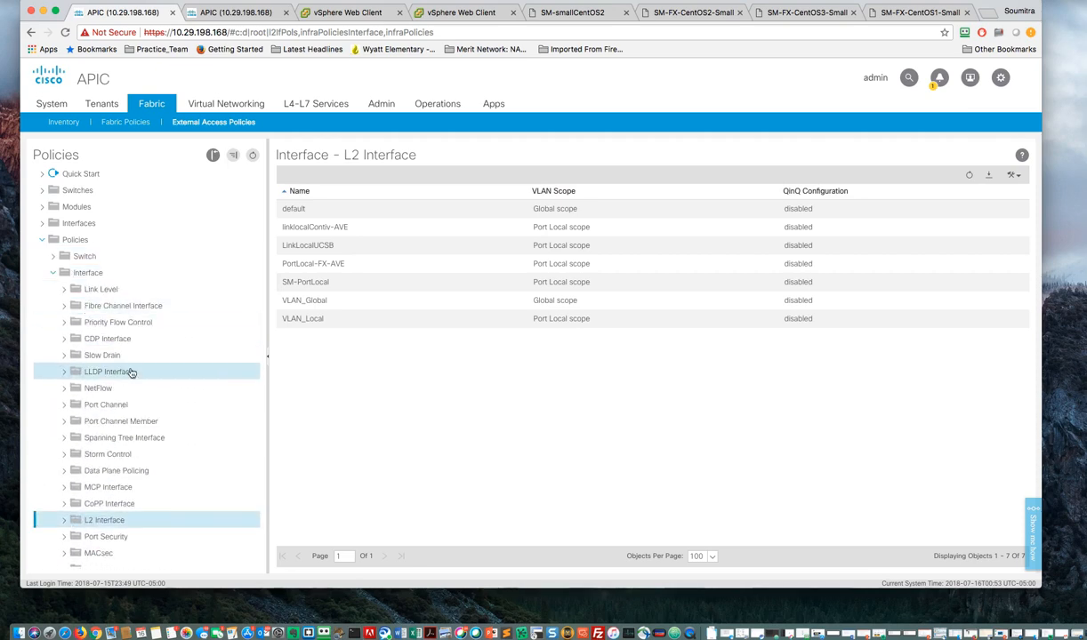
pyautogui.scroll(-2, 133, 377)
pyautogui.scroll(-2, 133, 377)
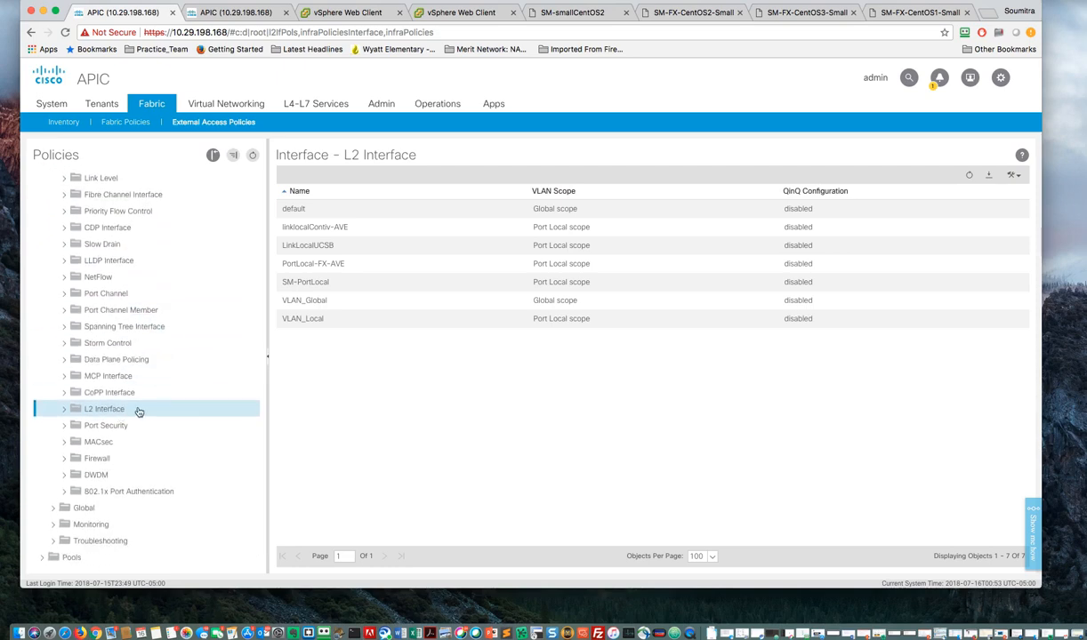
# Step: Add L2 interface policy SM-FX-AVE_PL-L2Pol with VLAN scope Port Local and submit it
pyautogui.rightClick(129, 410)
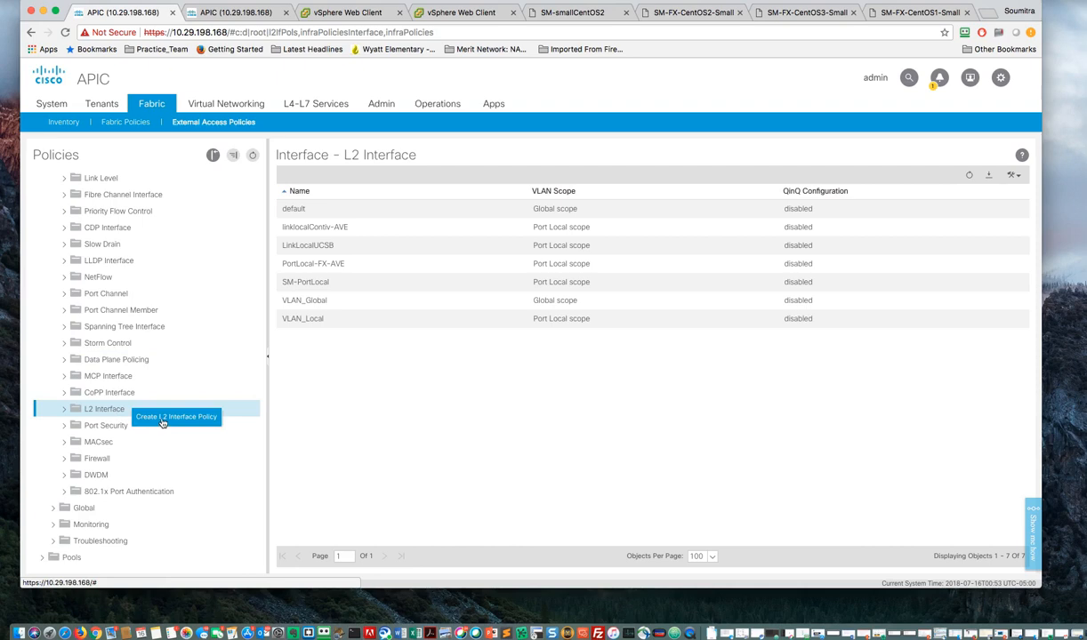
pyautogui.click(162, 424)
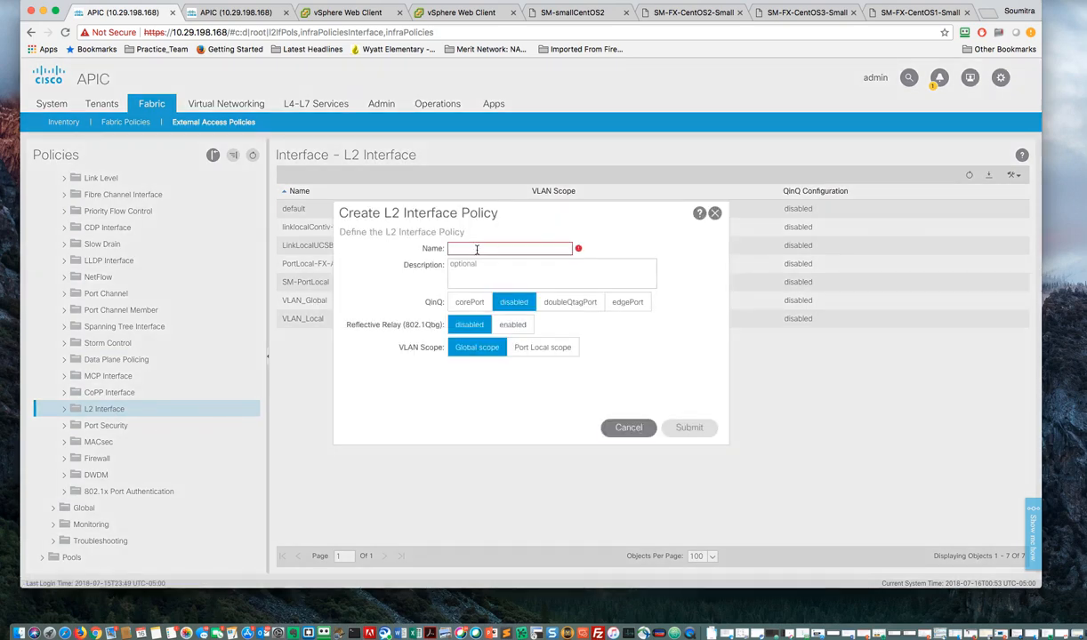
pyautogui.write('SM-FX-')
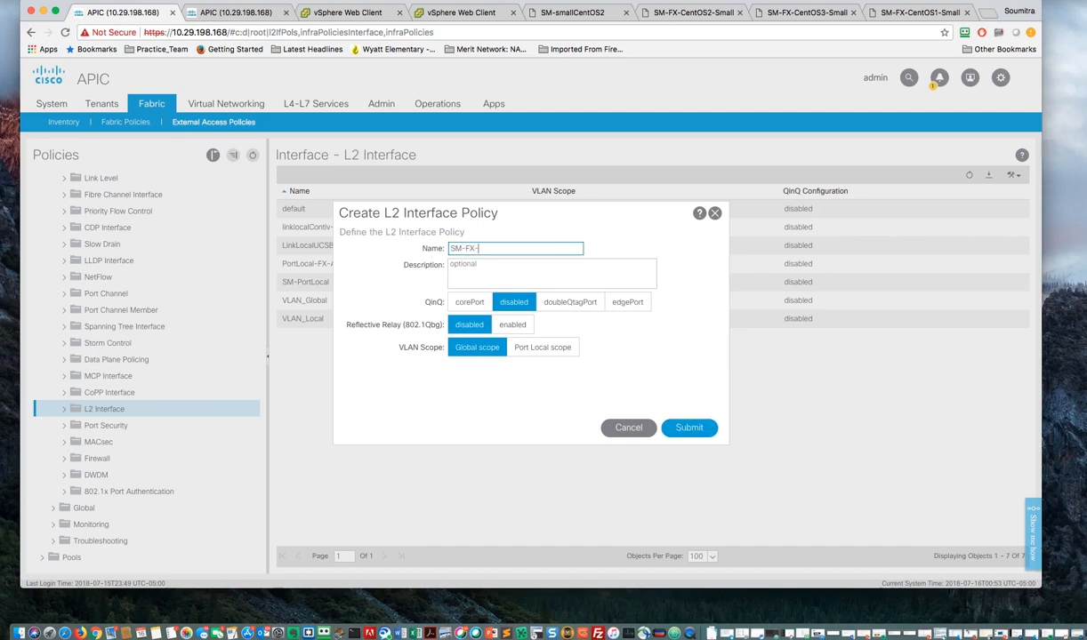
pyautogui.write('AVEP')
pyautogui.press('BackSpace')
pyautogui.click(555, 349)
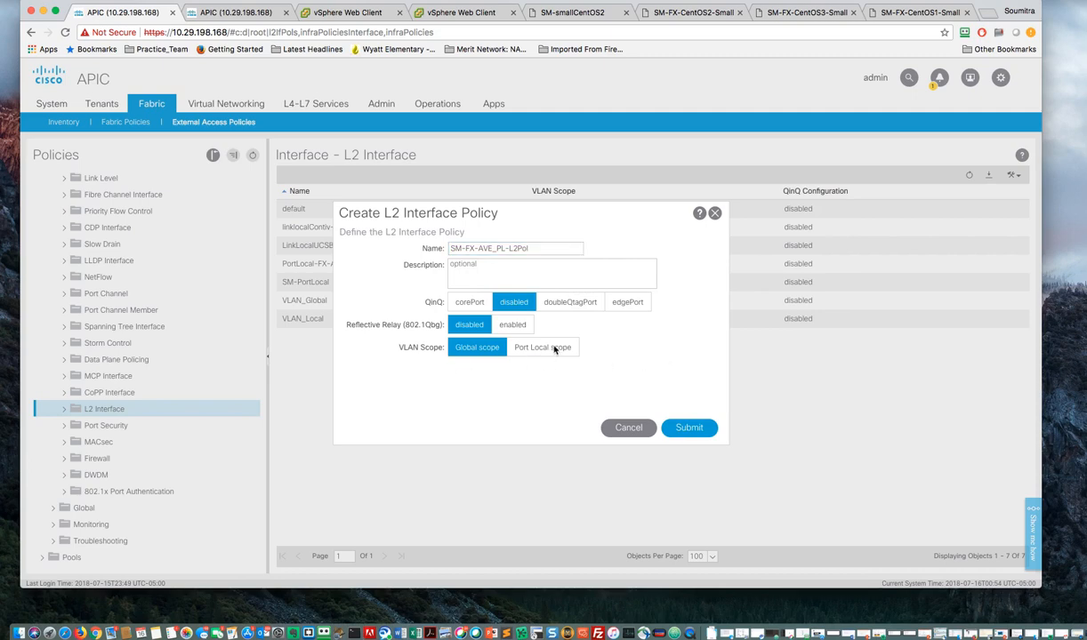
pyautogui.click(697, 432)
pyautogui.scroll(3, 116, 284)
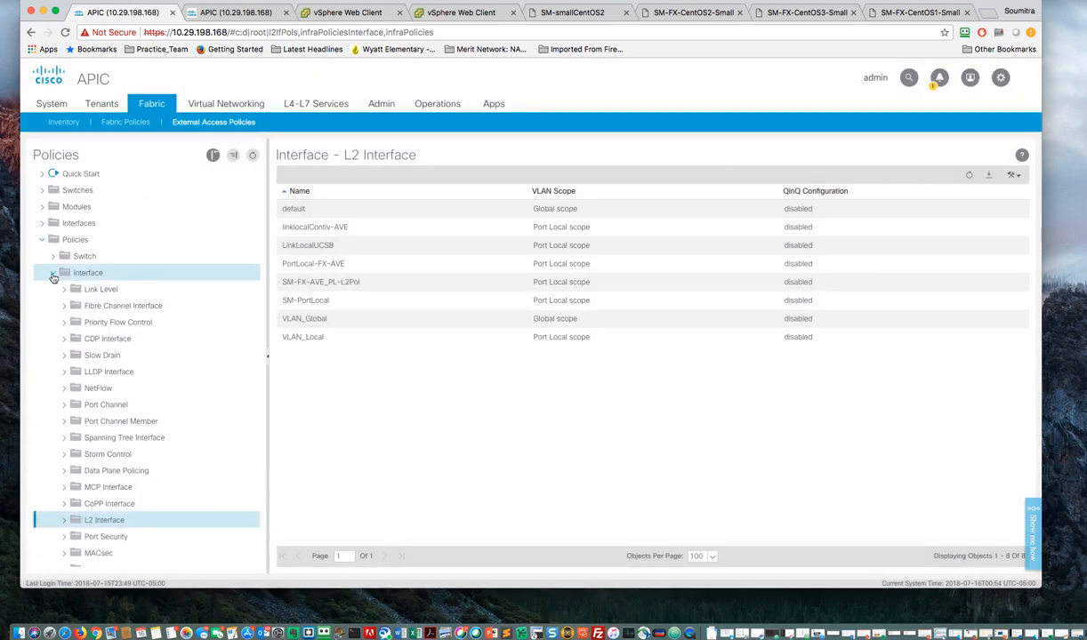
# Step: Navigate to Leaf Interfaces > Policy Groups > Leaf Access Port and open SM-PL-FX-AVE
pyautogui.click(53, 275)
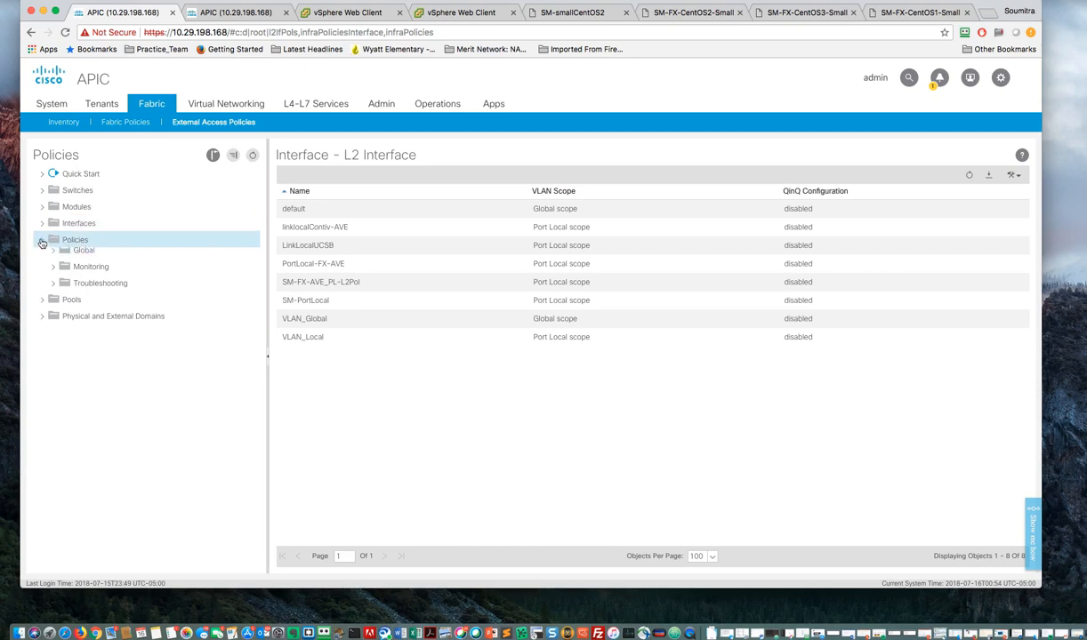
pyautogui.click(41, 243)
pyautogui.click(41, 224)
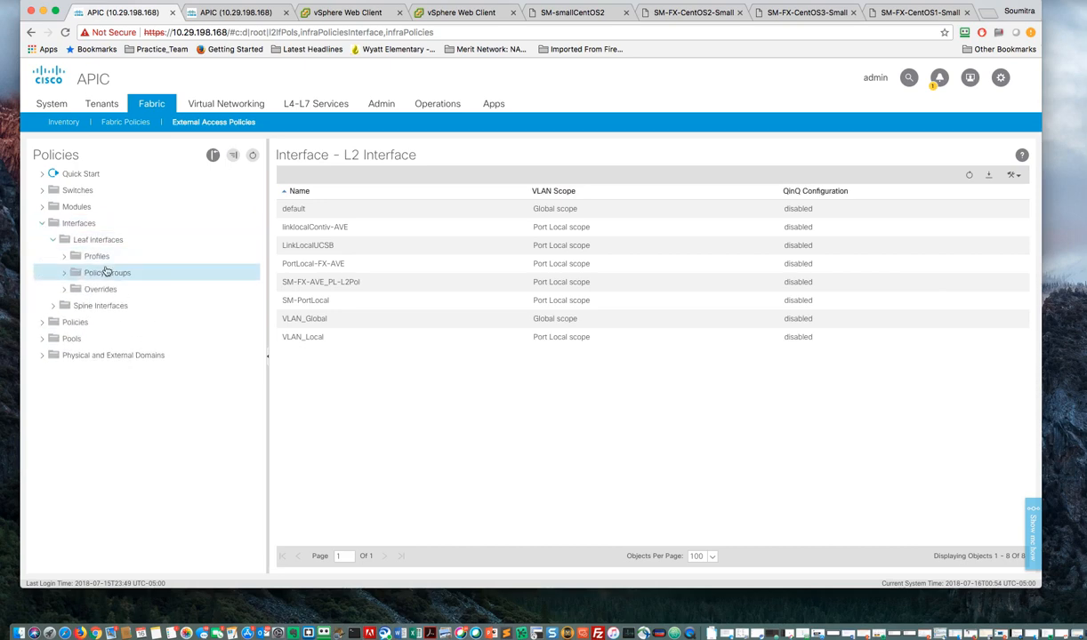
pyautogui.click(65, 257)
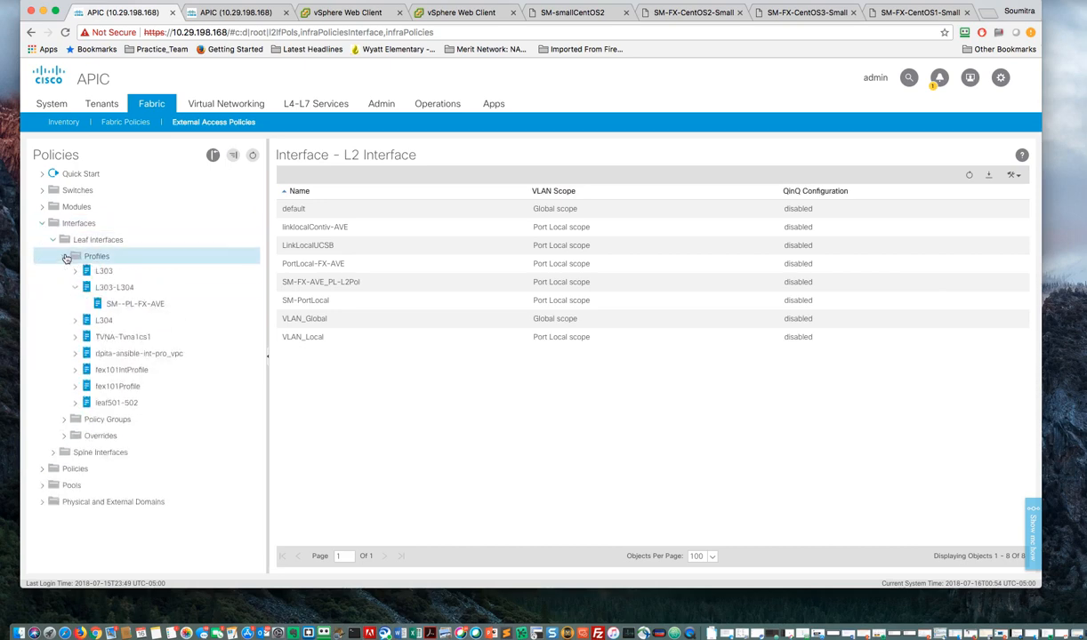
pyautogui.click(66, 258)
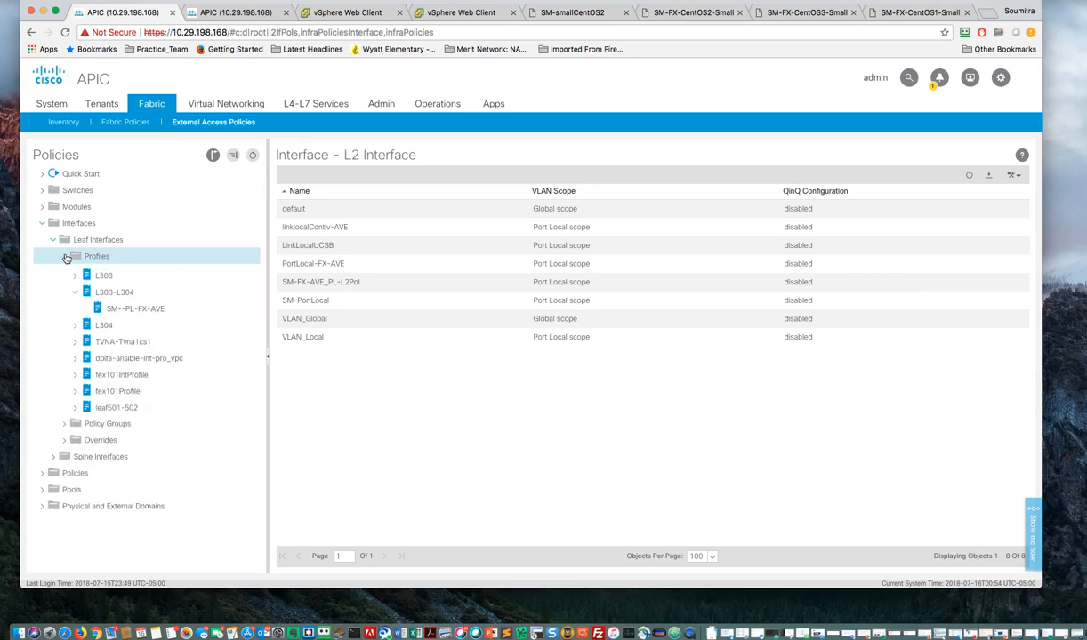
pyautogui.click(64, 276)
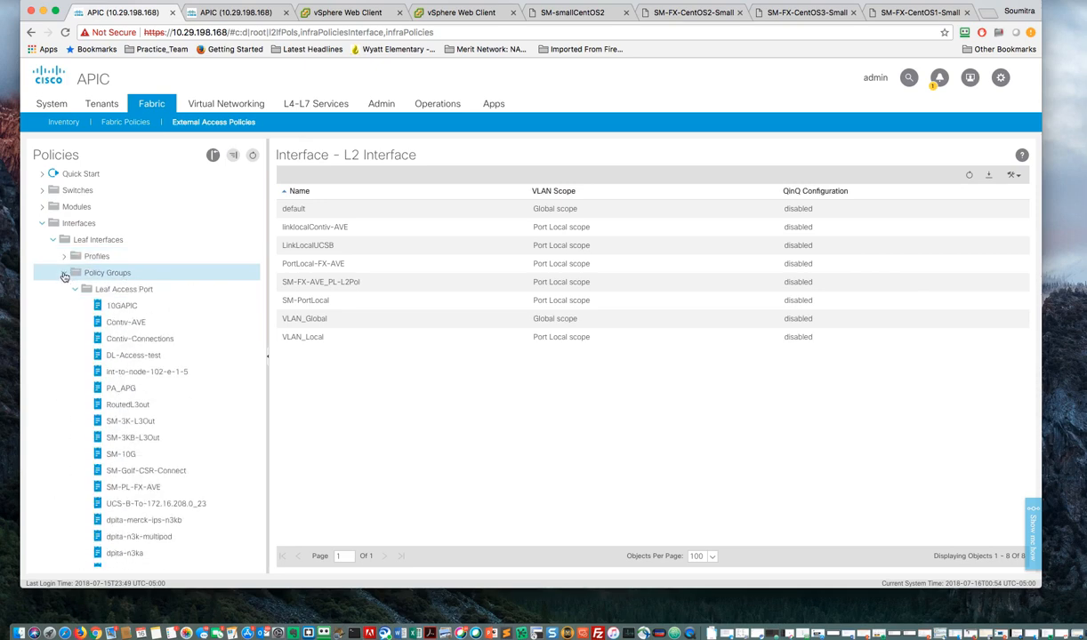
pyautogui.scroll(-3, 139, 358)
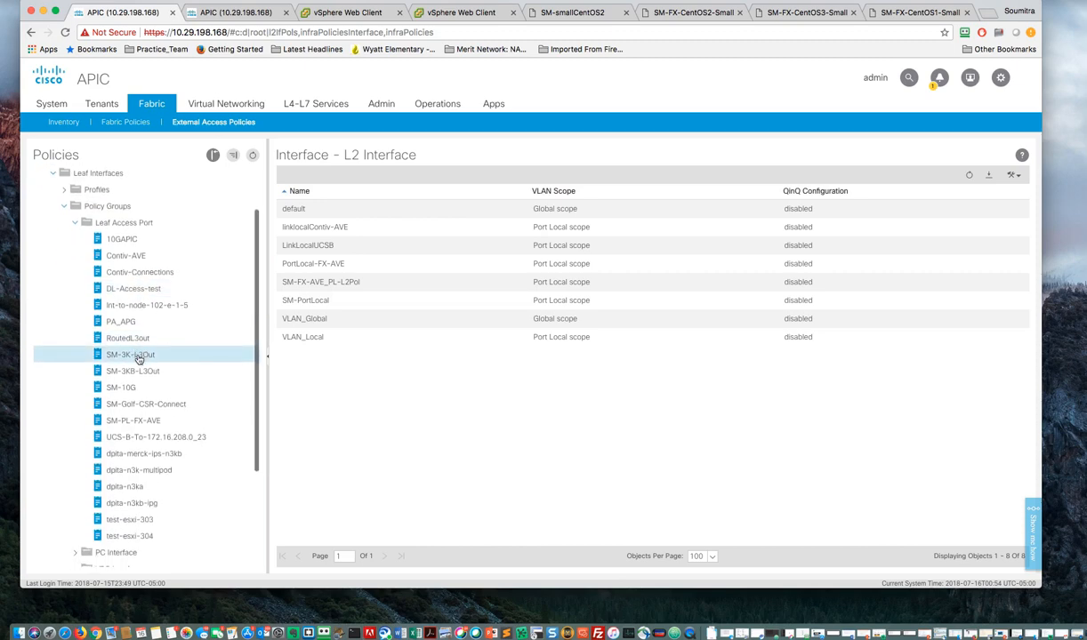
pyautogui.scroll(1, 138, 409)
pyautogui.click(136, 437)
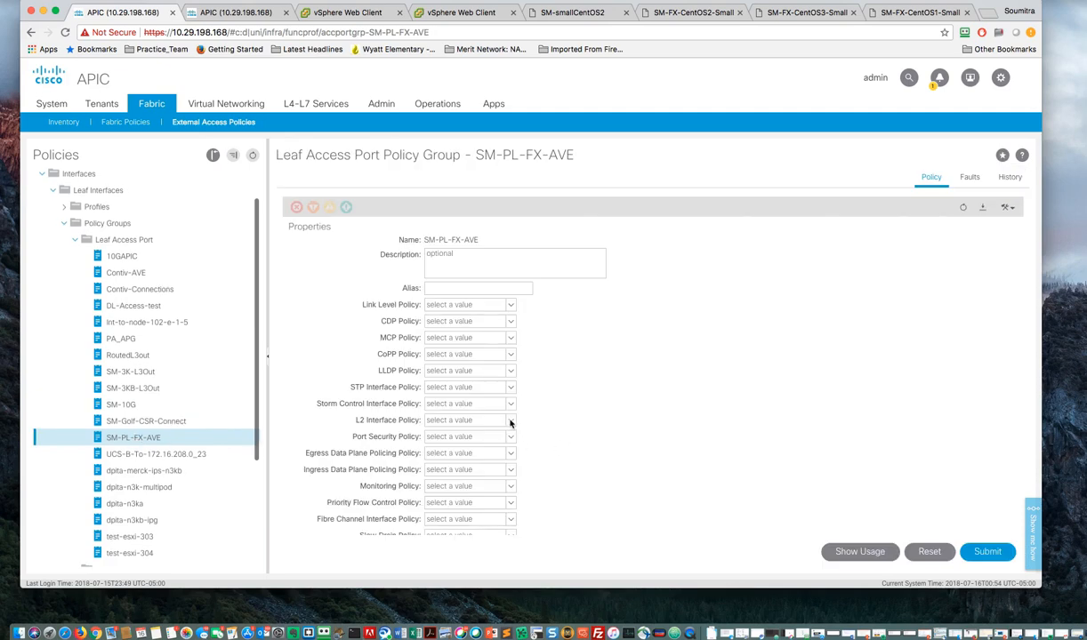
# Step: Set the L2 Interface Policy to PortLocal-FX-AVE and submit the change for leaves 303 and 304
pyautogui.scroll(-2, 613, 432)
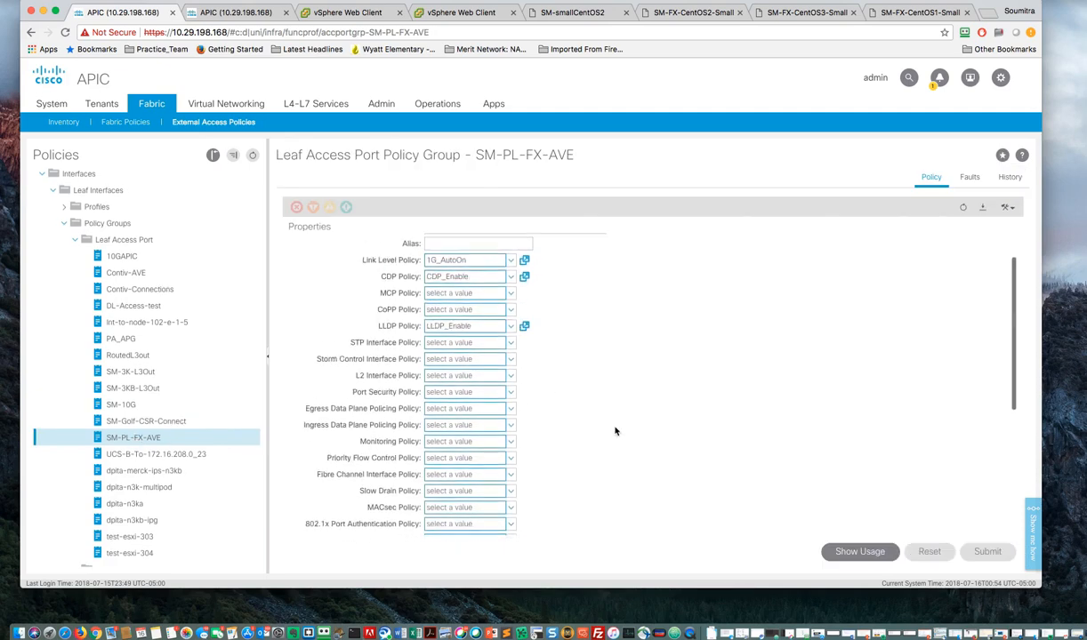
pyautogui.click(511, 392)
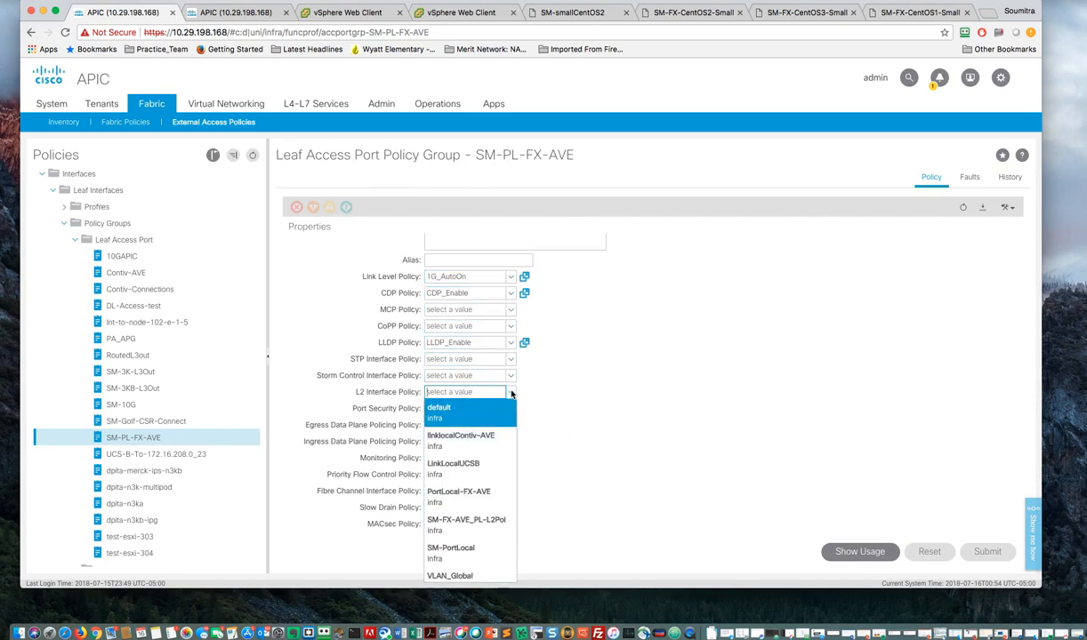
pyautogui.scroll(-1, 475, 427)
pyautogui.scroll(-1, 475, 428)
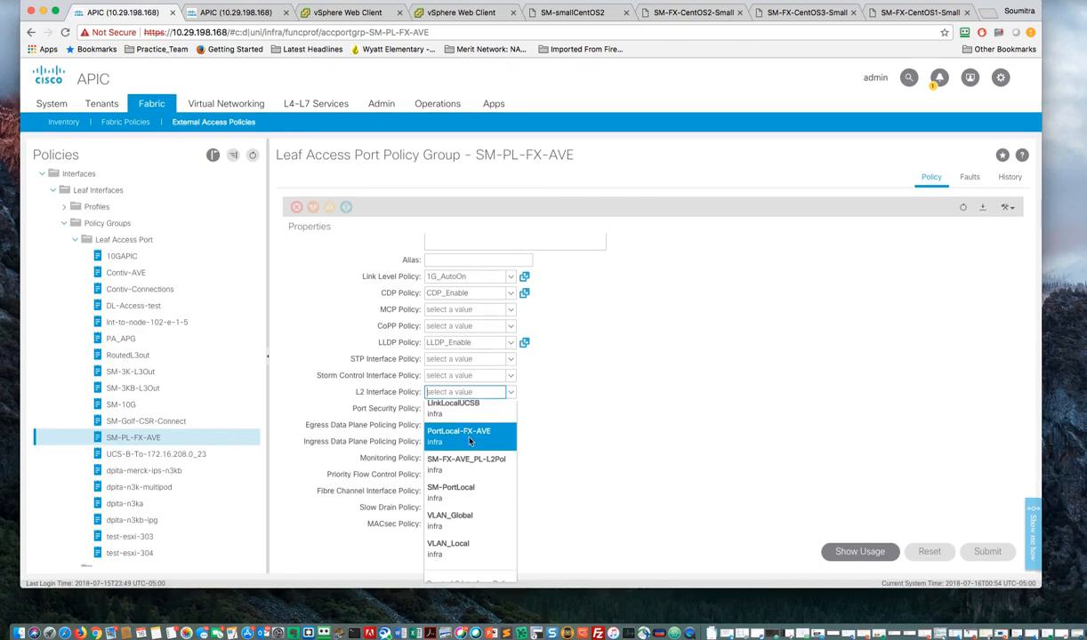
pyautogui.scroll(2, 470, 441)
pyautogui.scroll(-3, 469, 441)
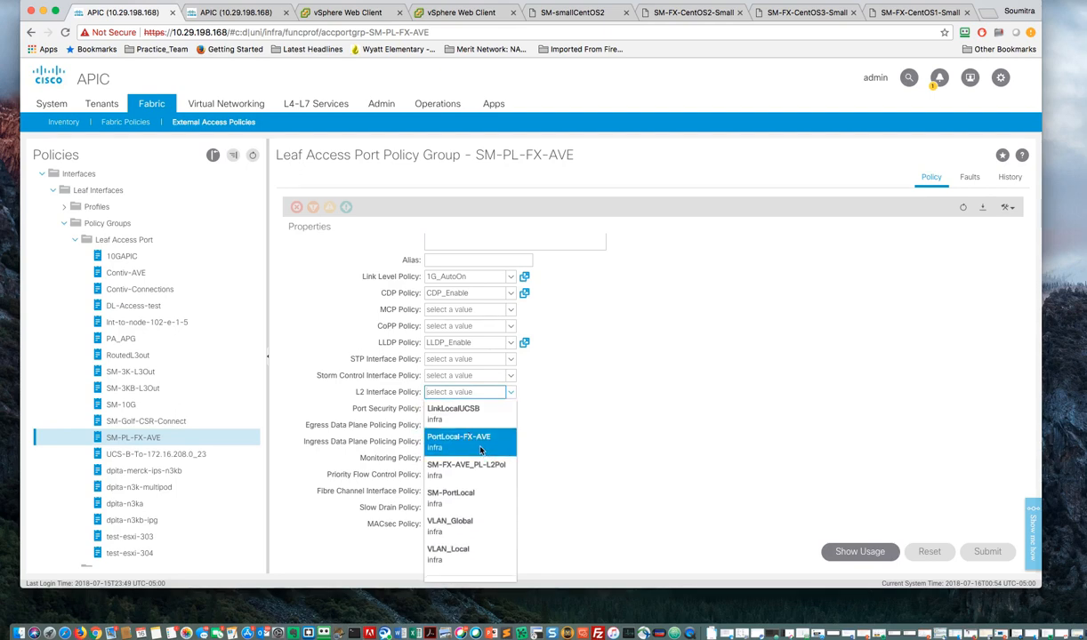
pyautogui.click(480, 450)
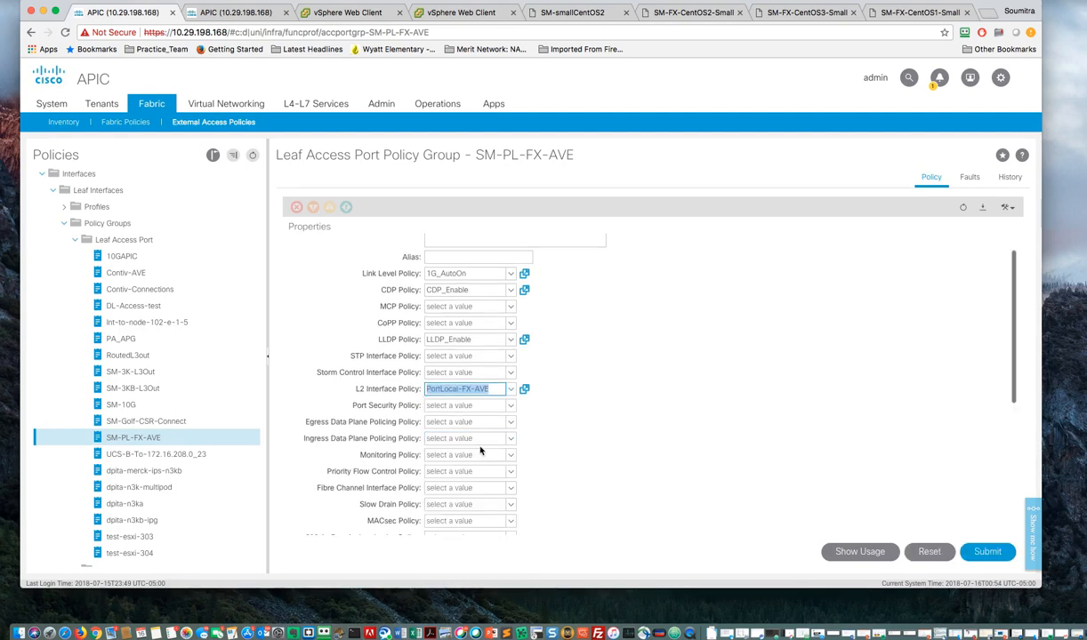
pyautogui.click(987, 551)
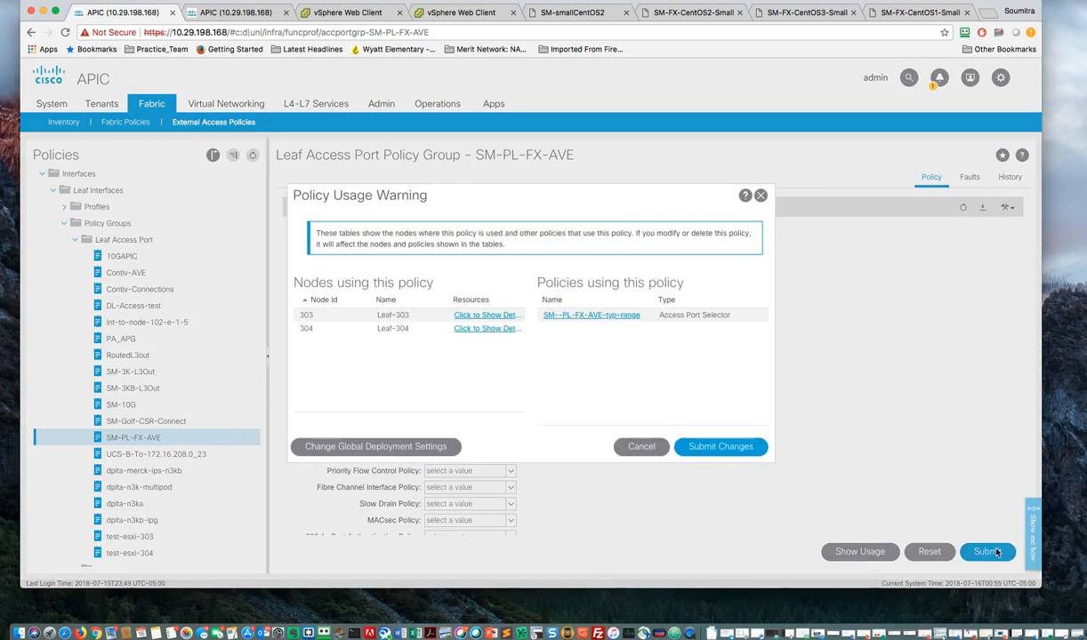
pyautogui.click(712, 447)
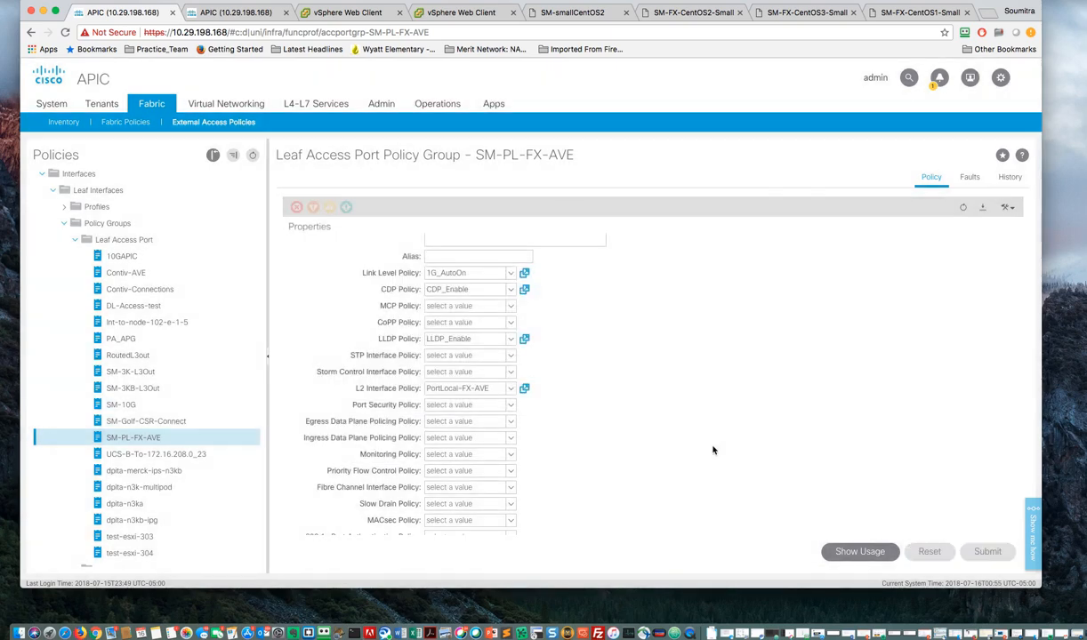
pyautogui.click(64, 227)
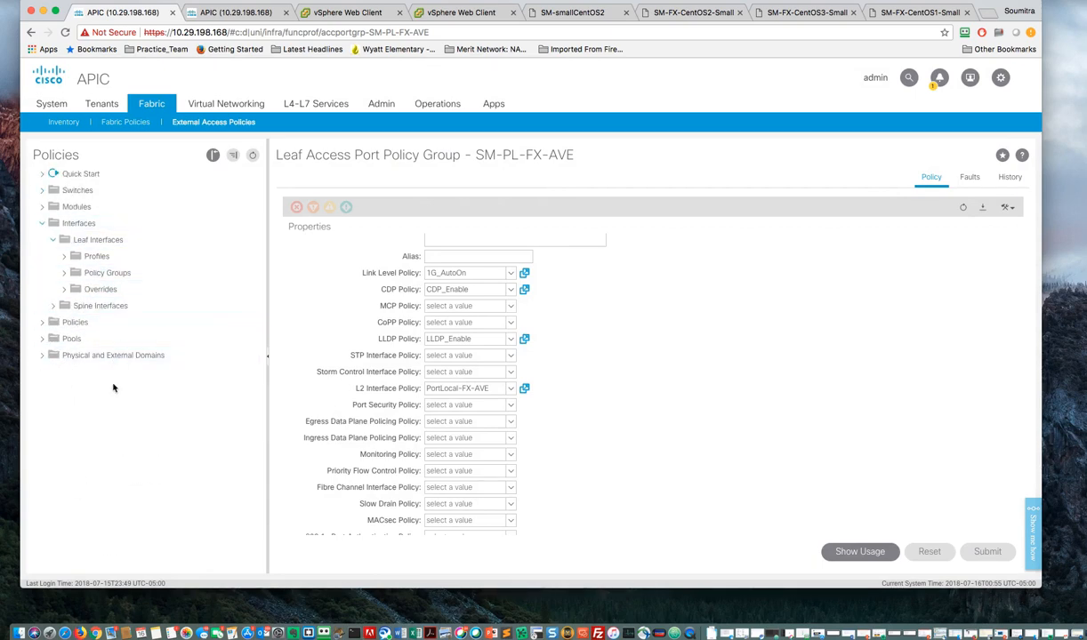
# Step: Expand Pools and display the Multicast Address pools table, including AVE-FX
pyautogui.click(43, 338)
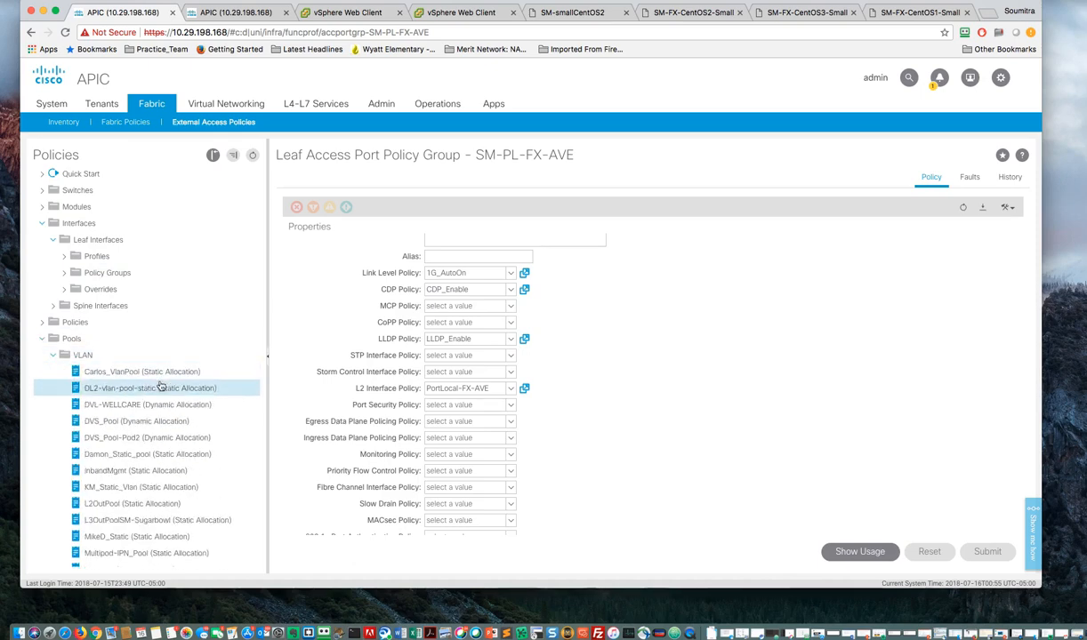
pyautogui.click(55, 355)
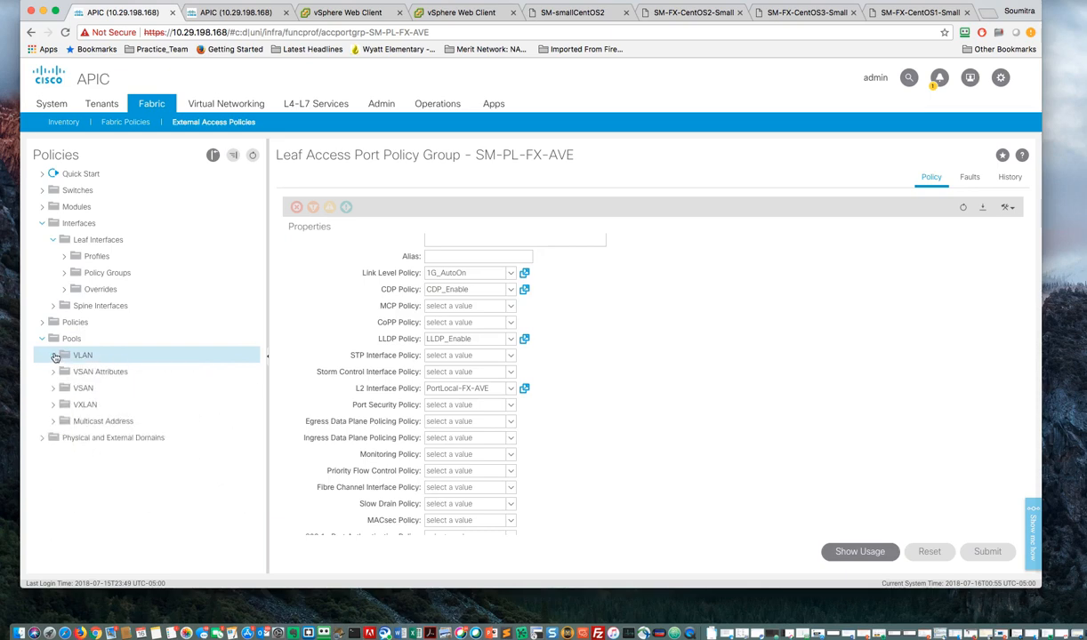
pyautogui.click(52, 421)
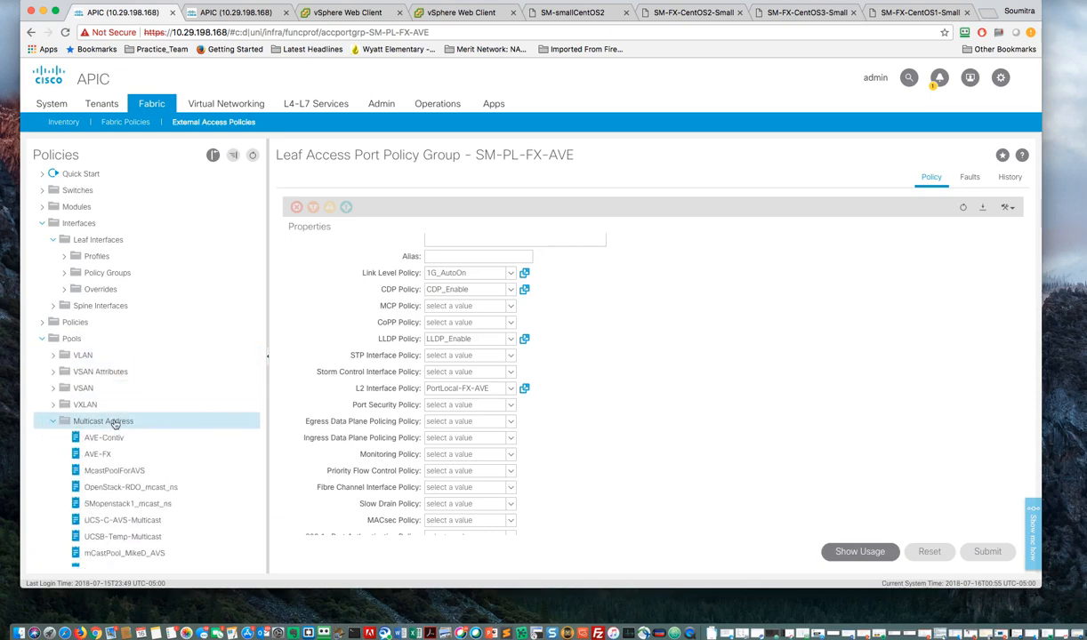
pyautogui.click(113, 422)
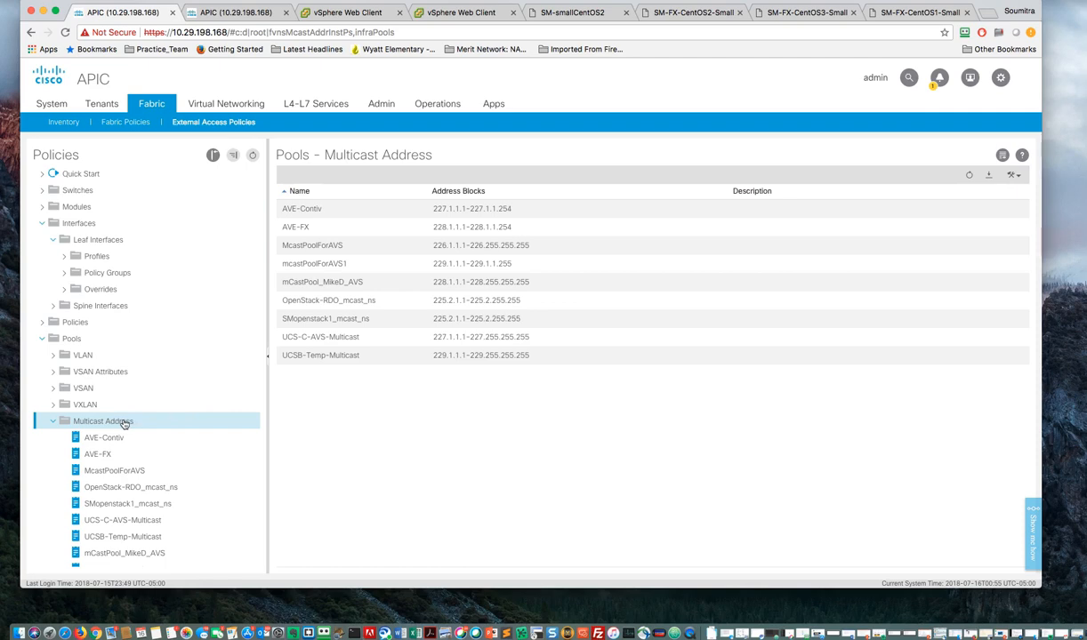
pyautogui.rightClick(124, 424)
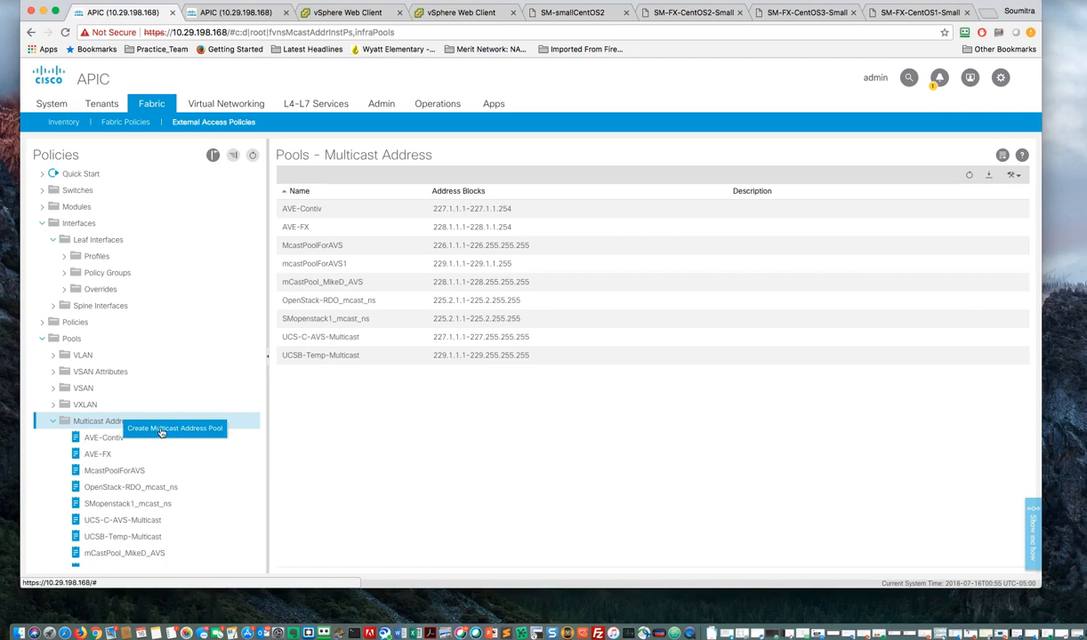
# Step: Create multicast pool SM-FX-AVE-MCastPool with address block 228.1.1.1–228.255.255.255
pyautogui.click(161, 429)
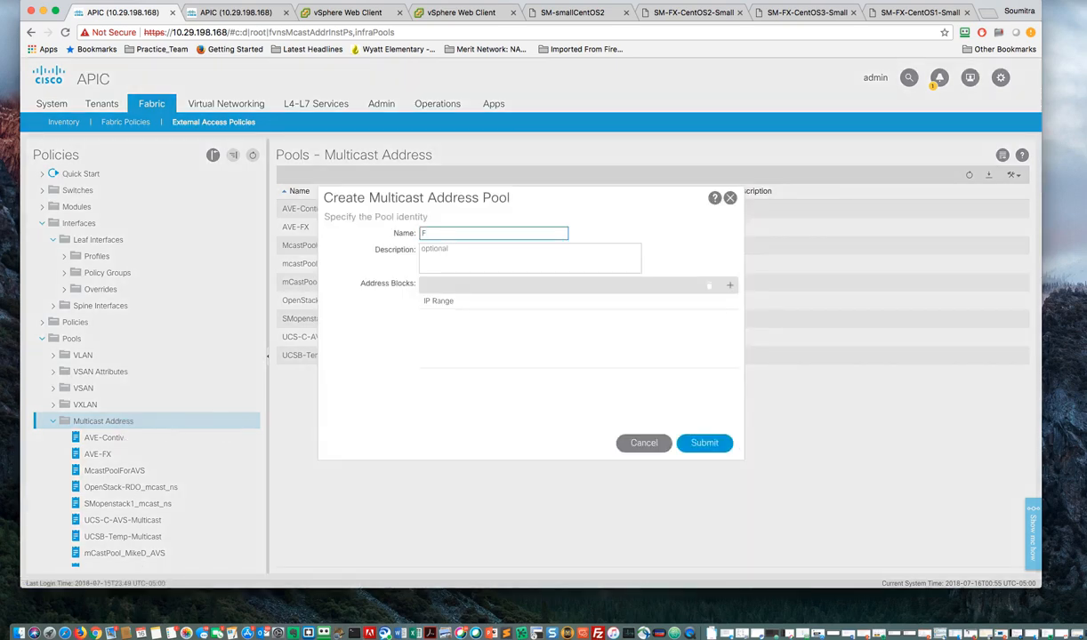
pyautogui.write('SM-FX-AVE-MCastPool')
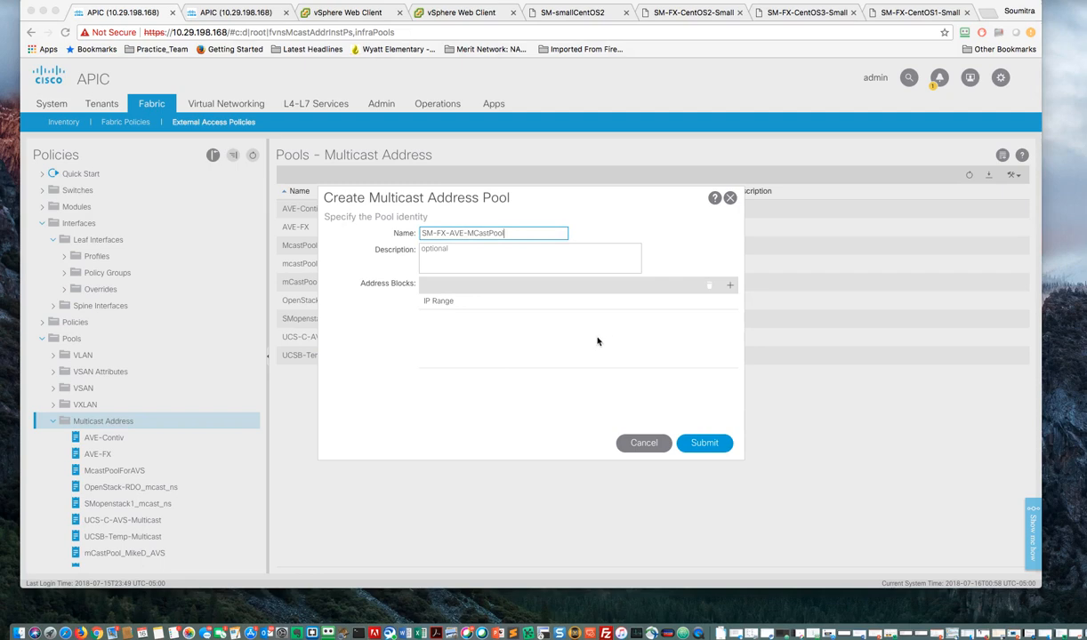
pyautogui.click(730, 288)
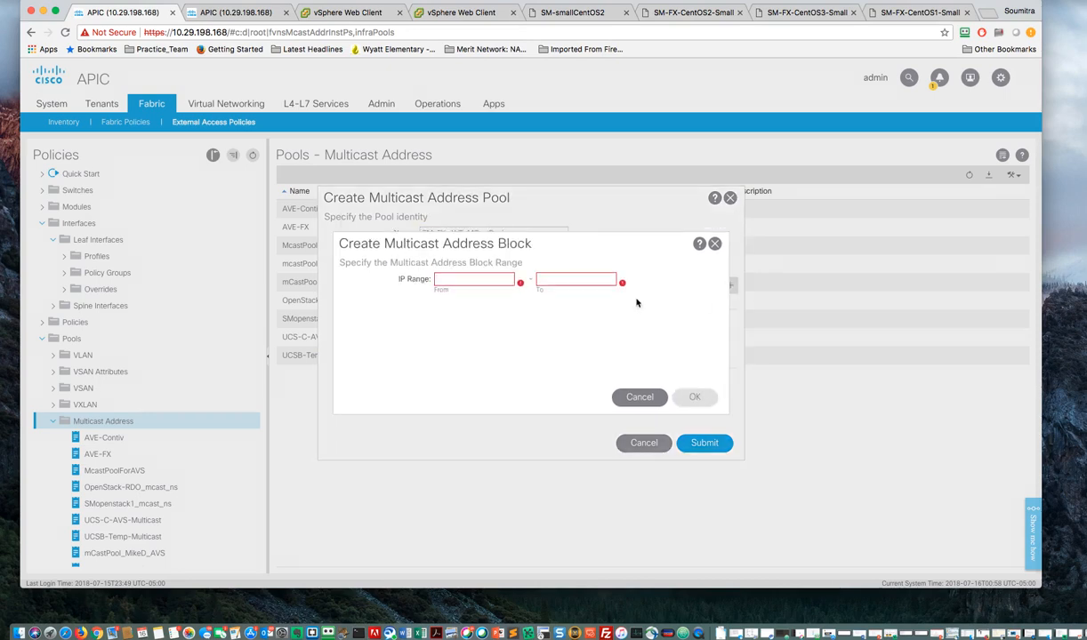
pyautogui.click(451, 282)
pyautogui.write('228.1.1.1')
pyautogui.press('Tab')
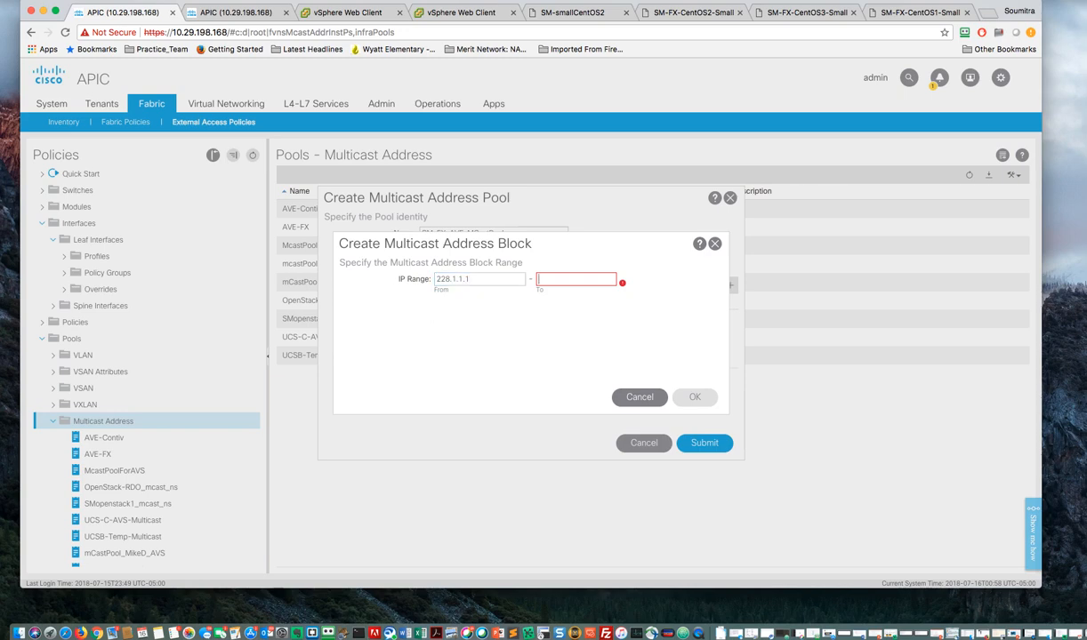
pyautogui.write('228.255.255.255')
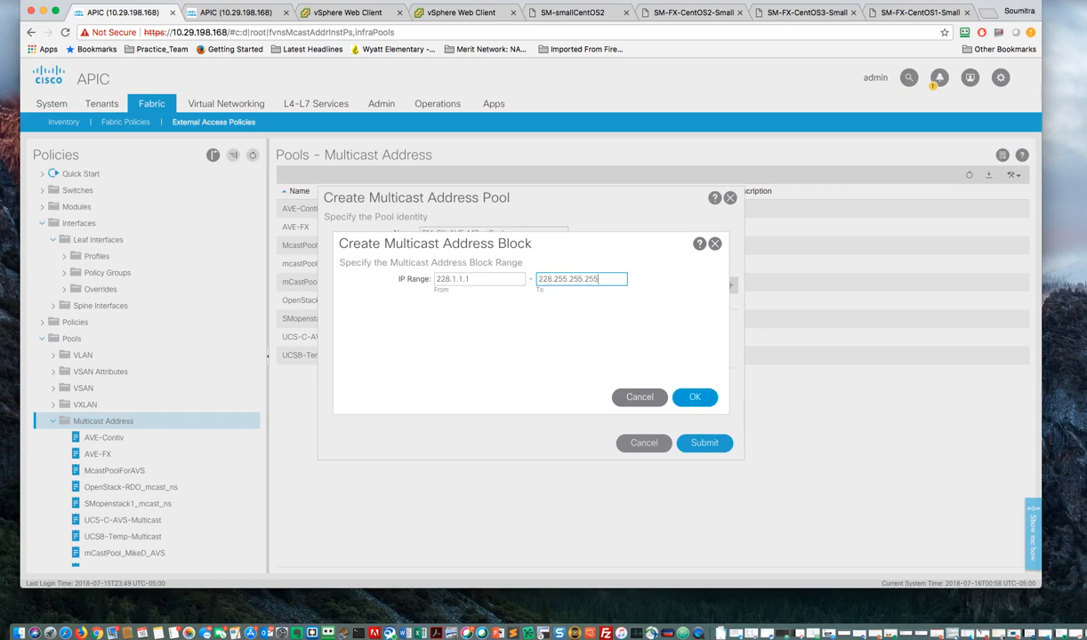
pyautogui.click(693, 397)
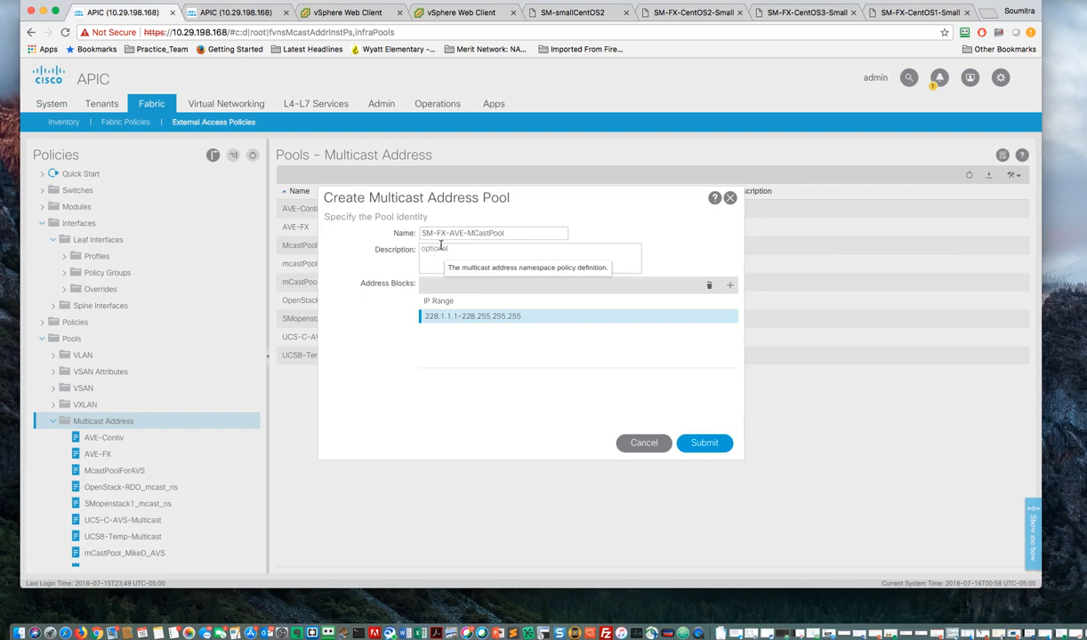
pyautogui.click(711, 444)
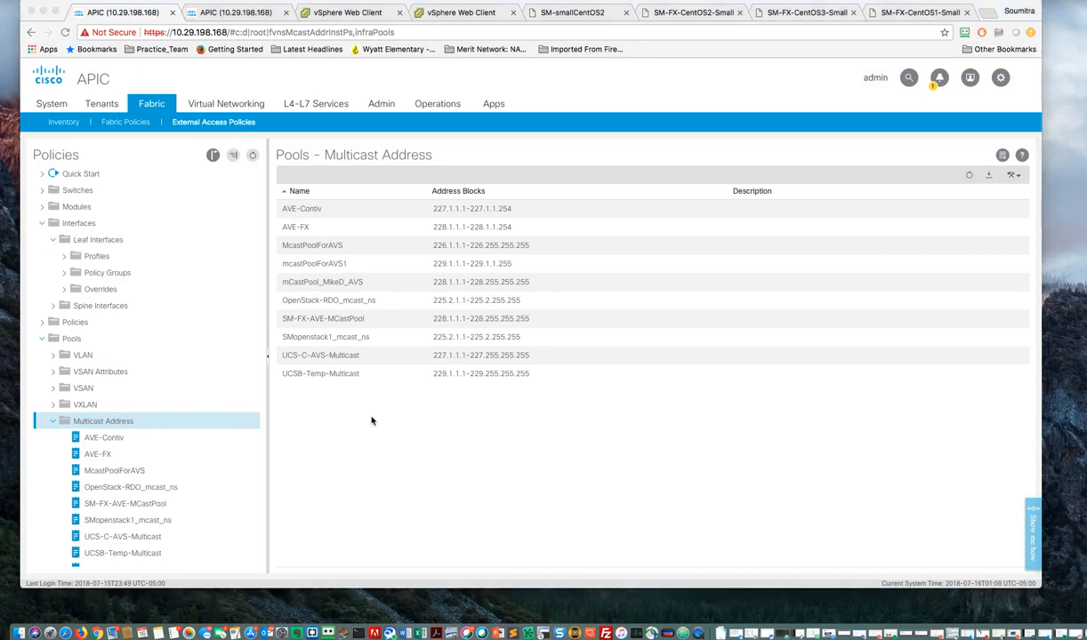
# Step: Go to Virtual Networking > Inventory and list the VMware vCenter domains
pyautogui.click(219, 106)
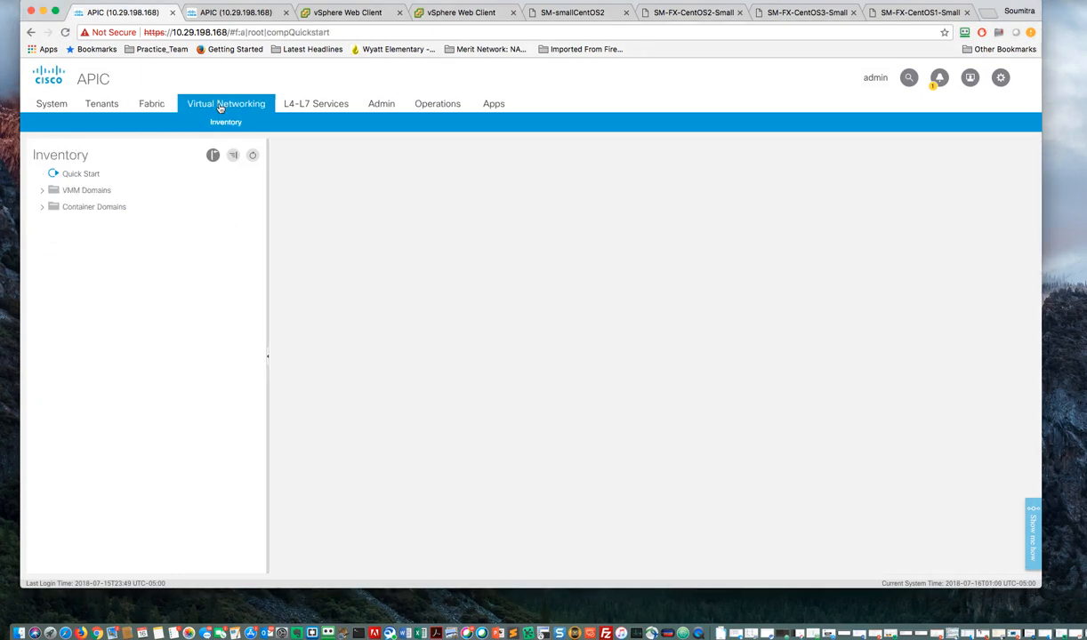
pyautogui.click(42, 191)
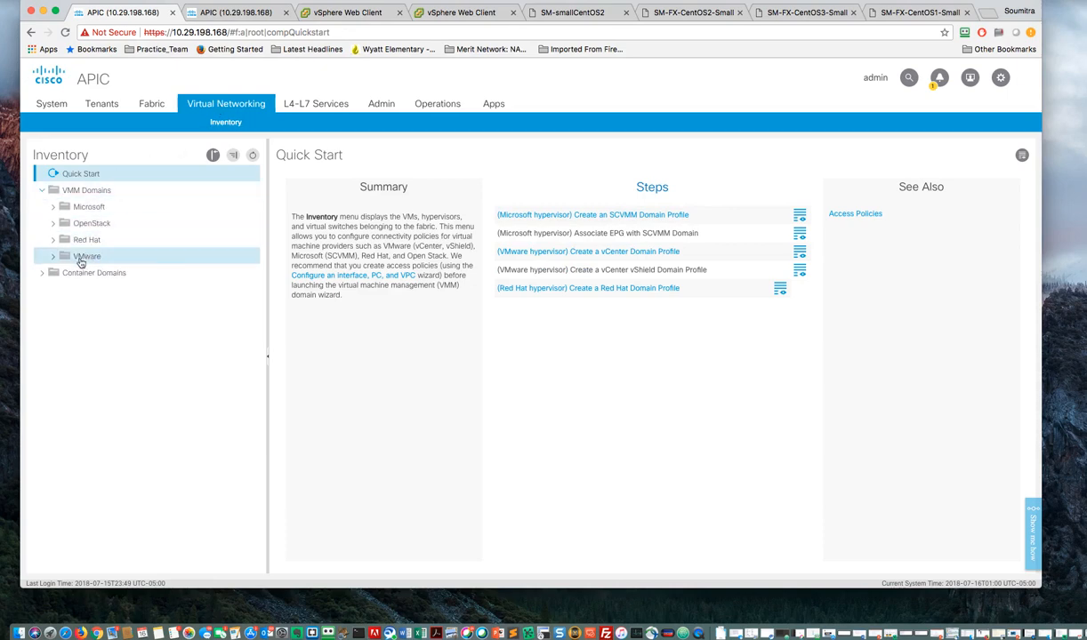
pyautogui.click(150, 263)
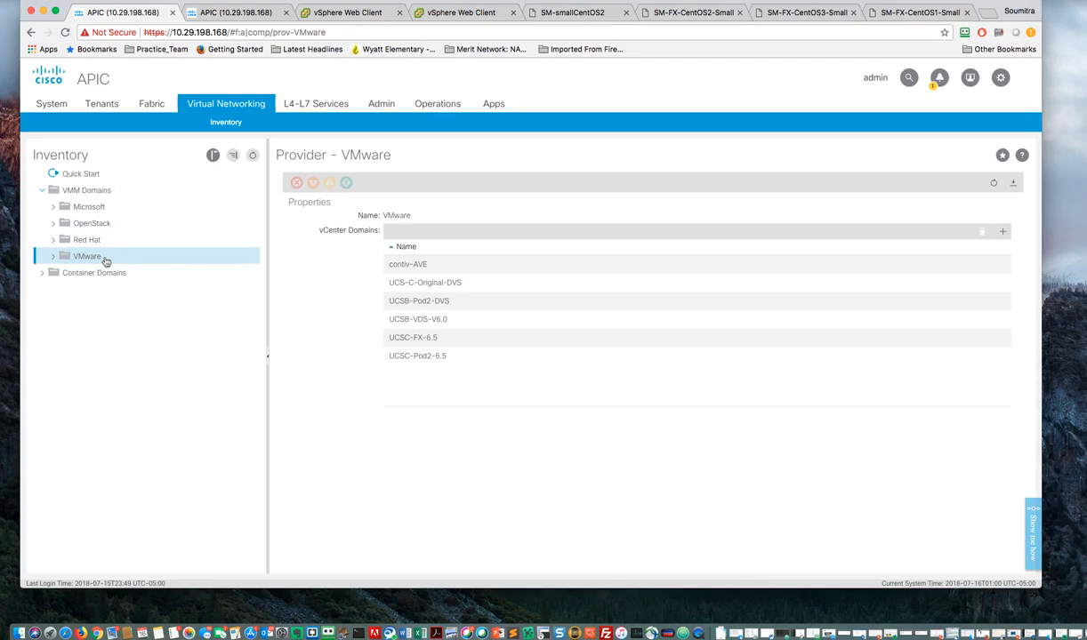
# Step: Start a vCenter domain with virtual switch name SM-FX-AVE and switch type Cisco AVE
pyautogui.rightClick(104, 260)
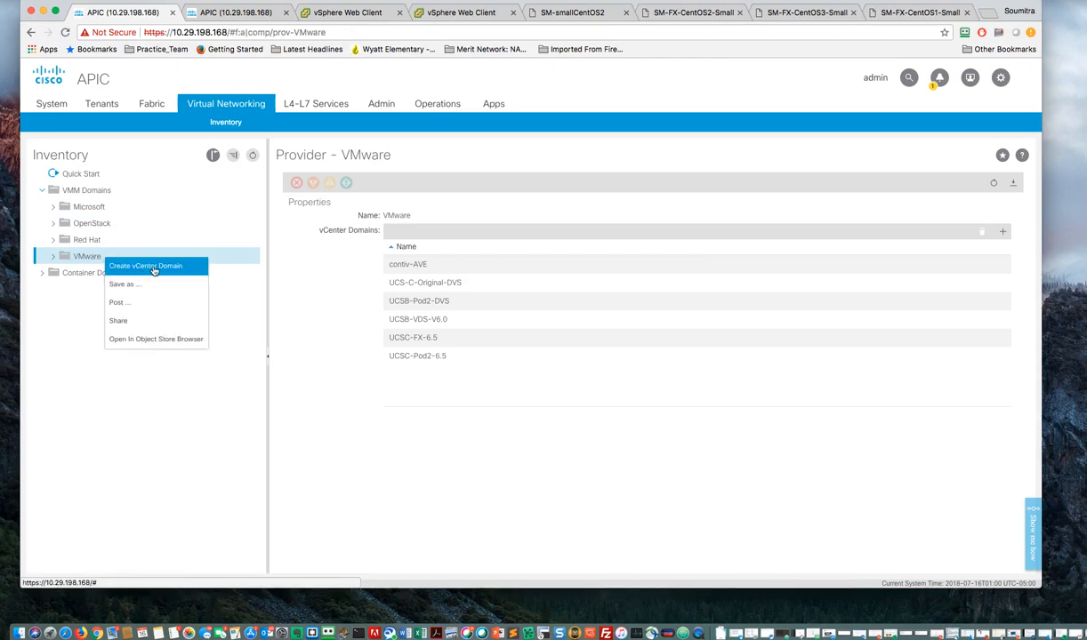
pyautogui.click(153, 266)
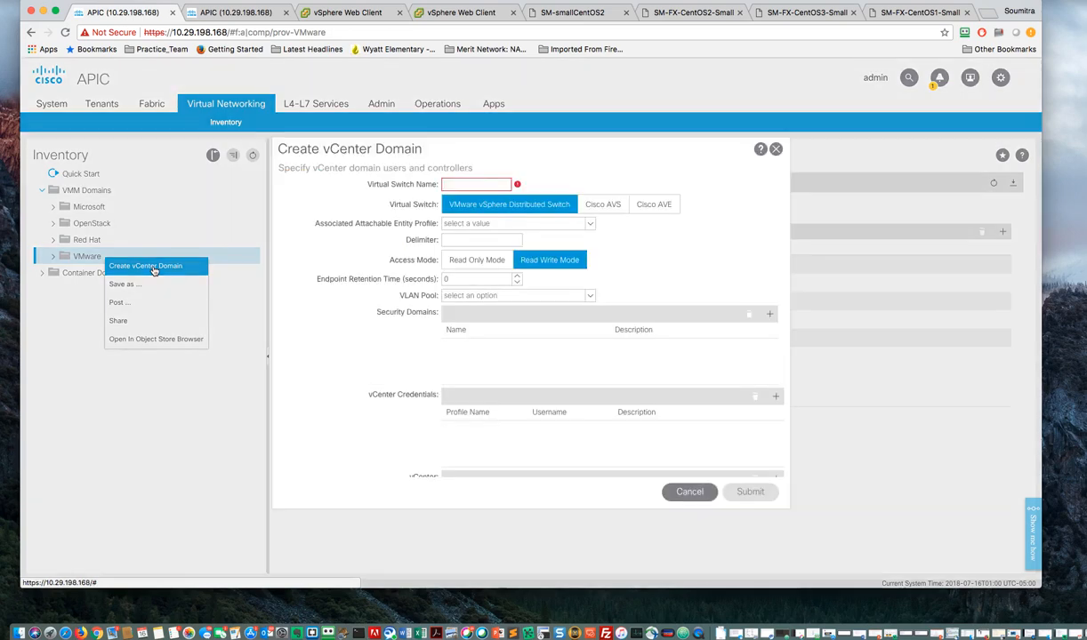
pyautogui.click(462, 185)
pyautogui.write('SM-FX-AVE')
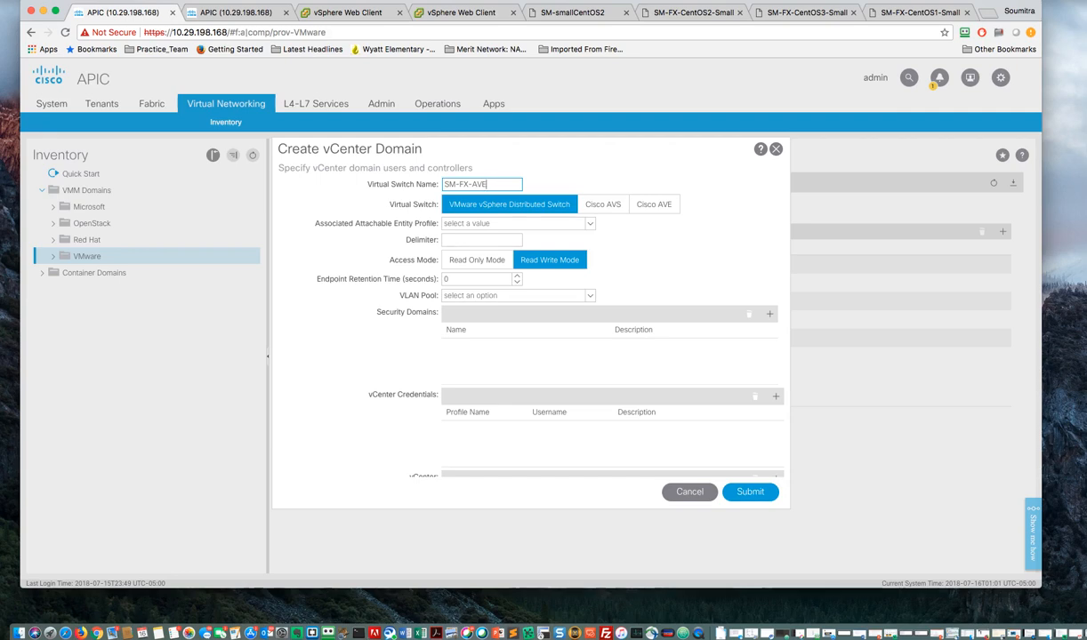
pyautogui.click(659, 209)
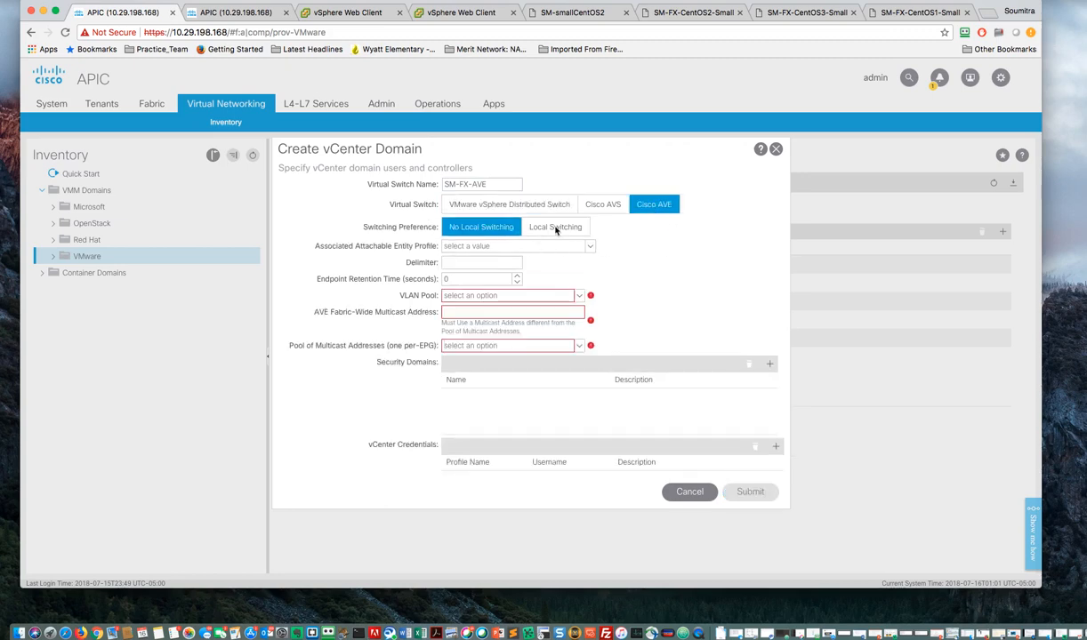
# Step: Choose Local Switching, VXLAN encapsulation, and attachable entity profile SM-PL_FX_AVE-AEP
pyautogui.click(556, 227)
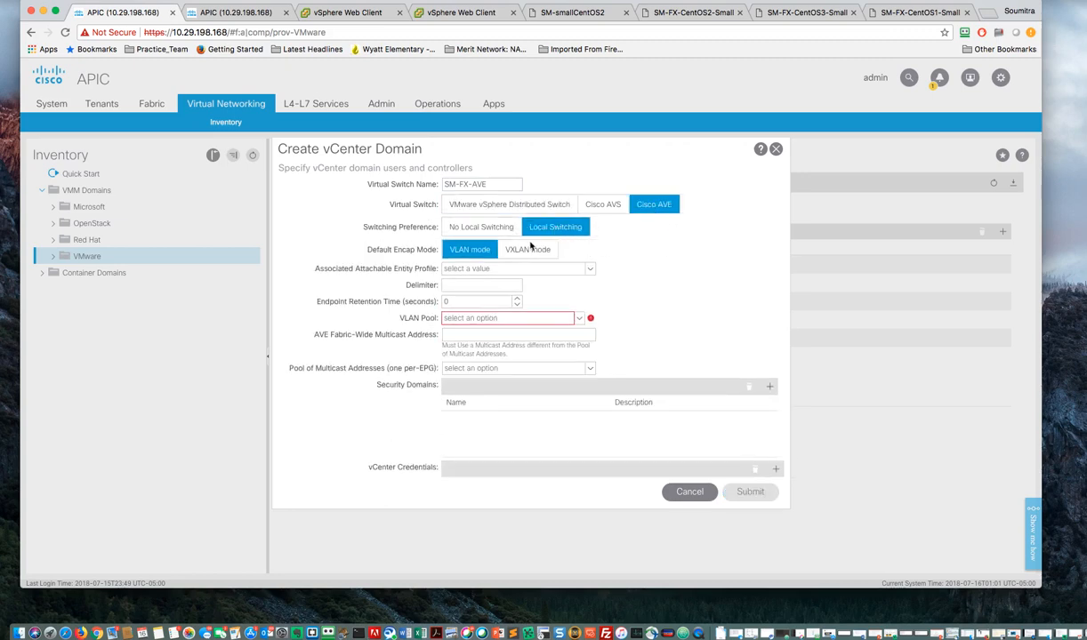
pyautogui.click(527, 250)
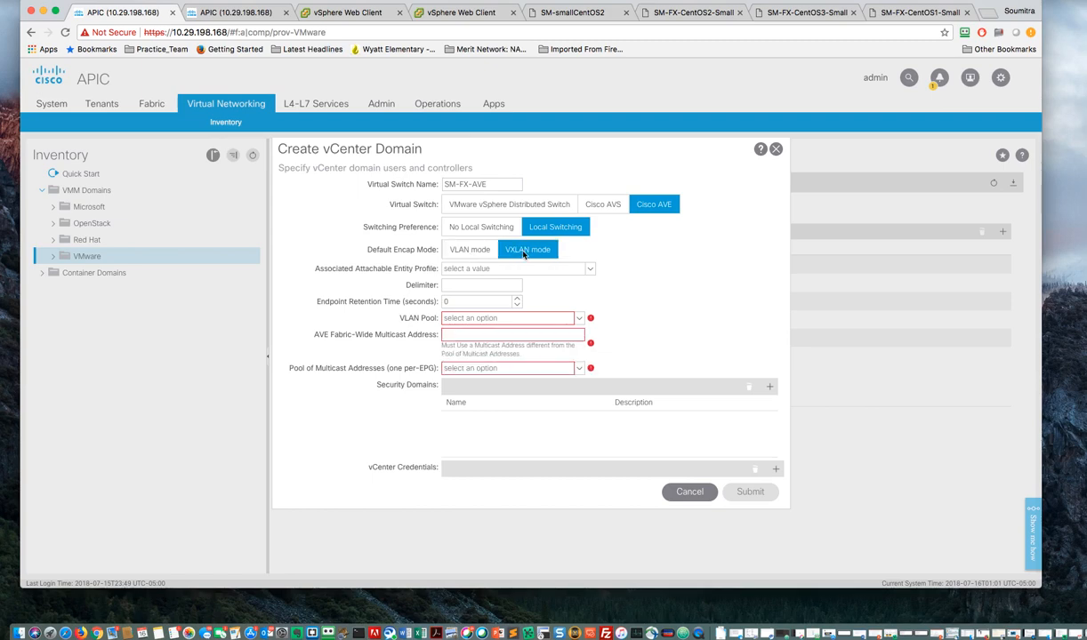
pyautogui.click(447, 246)
pyautogui.click(525, 251)
pyautogui.click(530, 272)
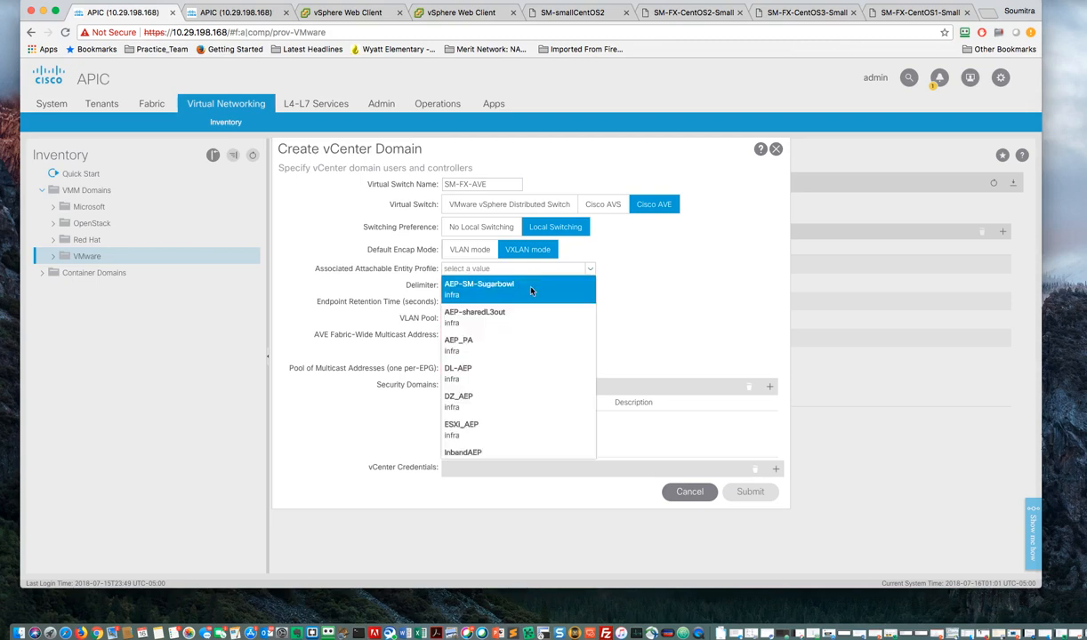
pyautogui.scroll(-2, 518, 349)
pyautogui.scroll(-5, 518, 350)
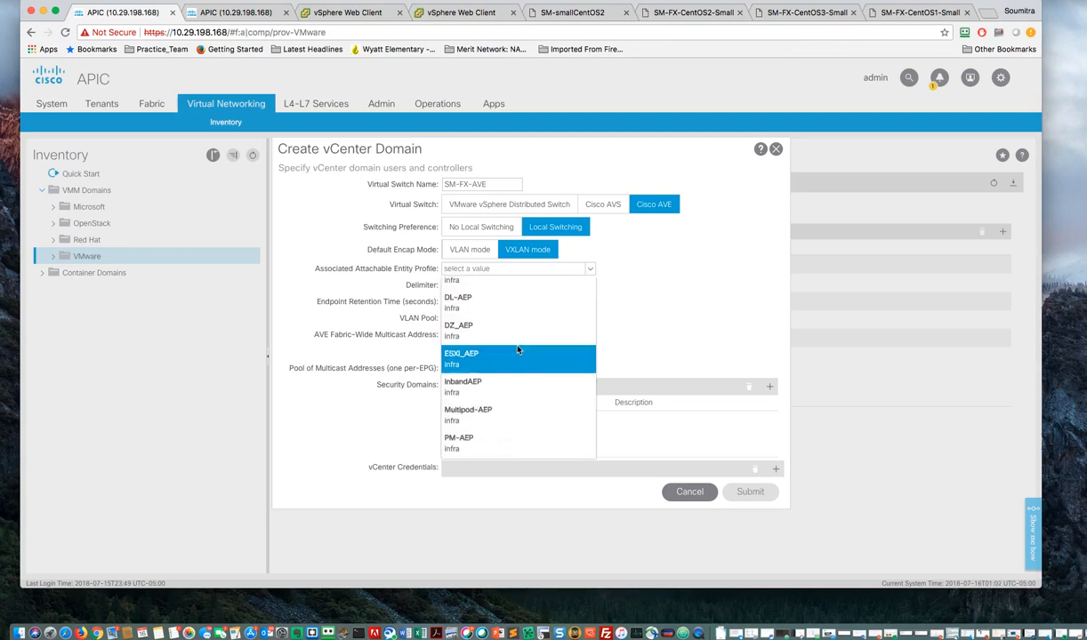
pyautogui.scroll(-2, 517, 349)
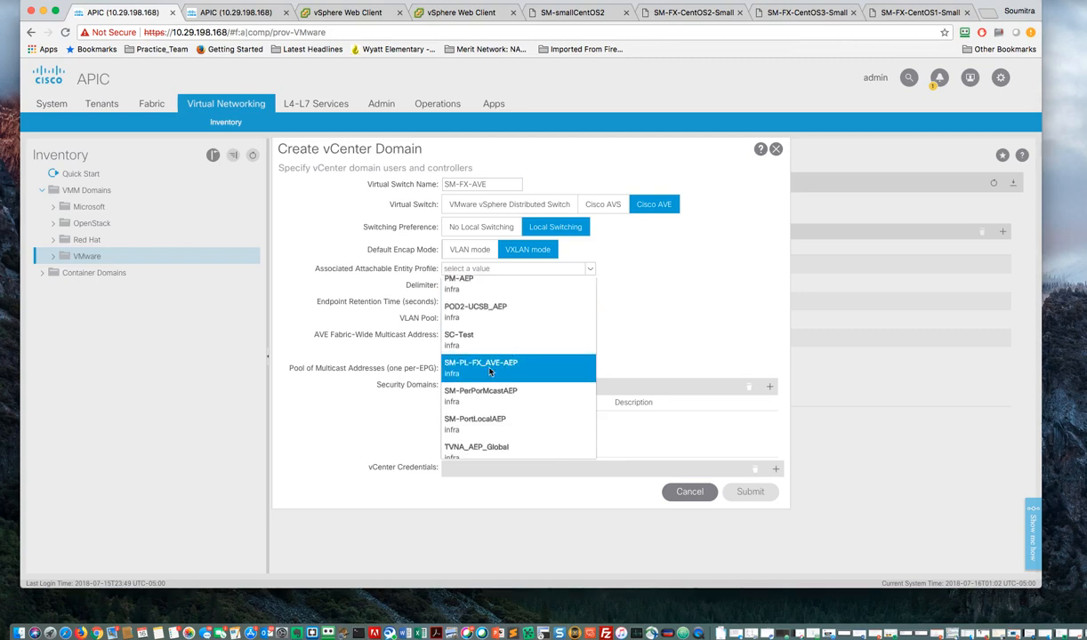
pyautogui.click(490, 372)
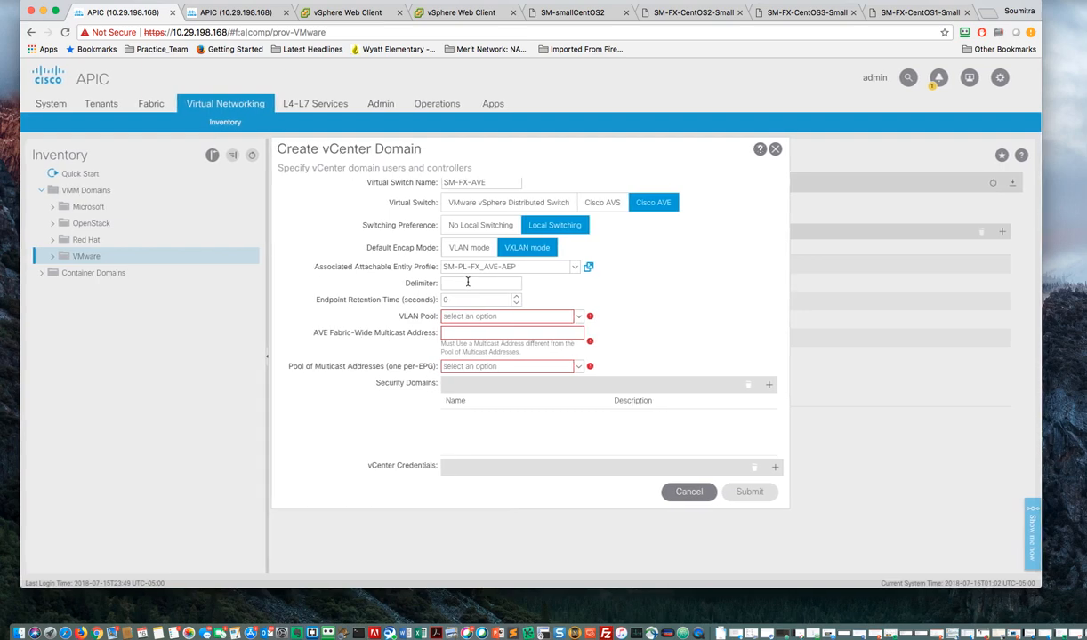
# Step: Assign VLAN pool SM-PL-FX_AVE-VlanPool(dynamic) and enter fabric-wide multicast address 224.2.2.3
pyautogui.click(578, 316)
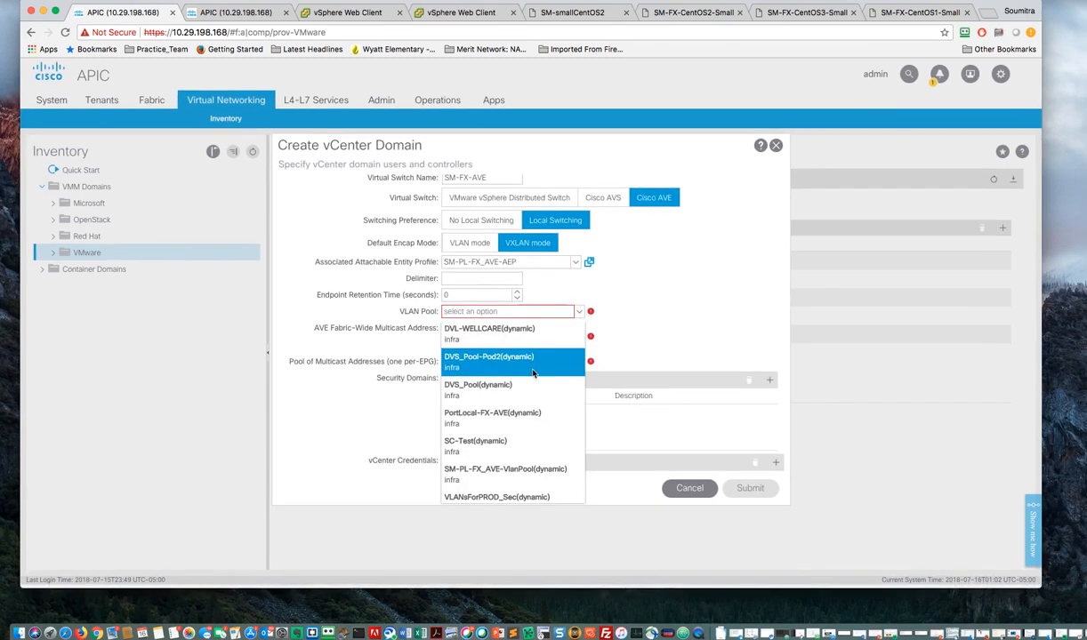
pyautogui.click(511, 483)
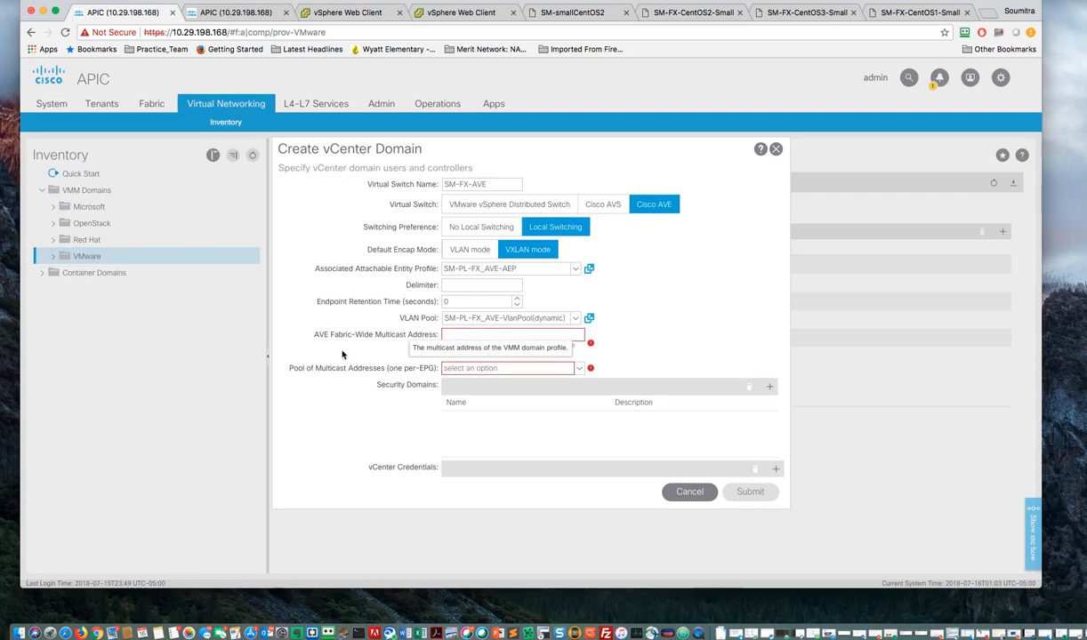
pyautogui.click(473, 336)
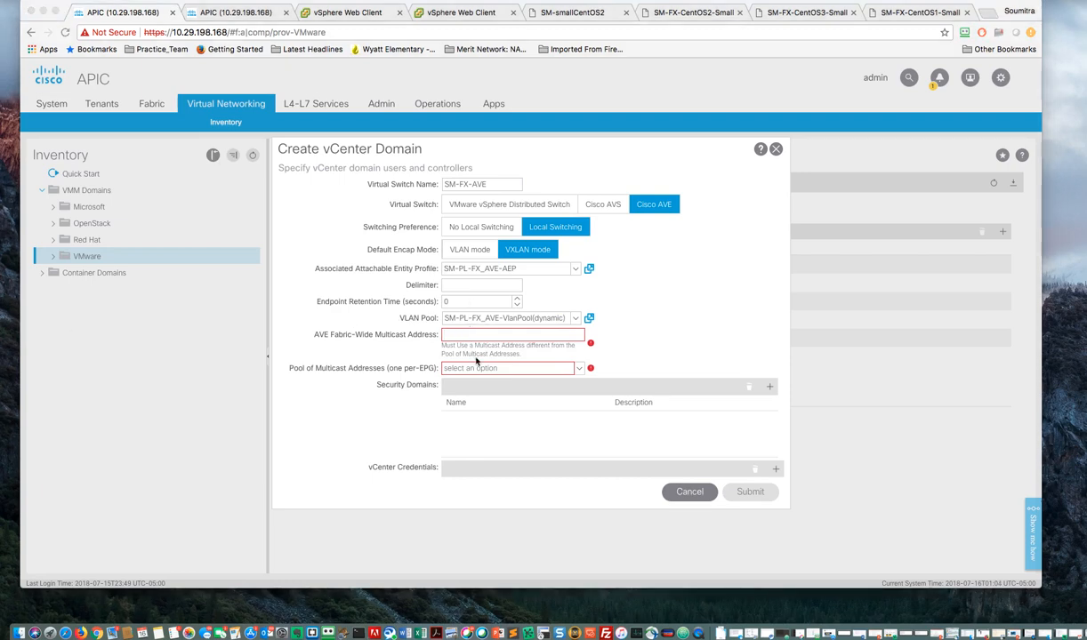
pyautogui.click(460, 335)
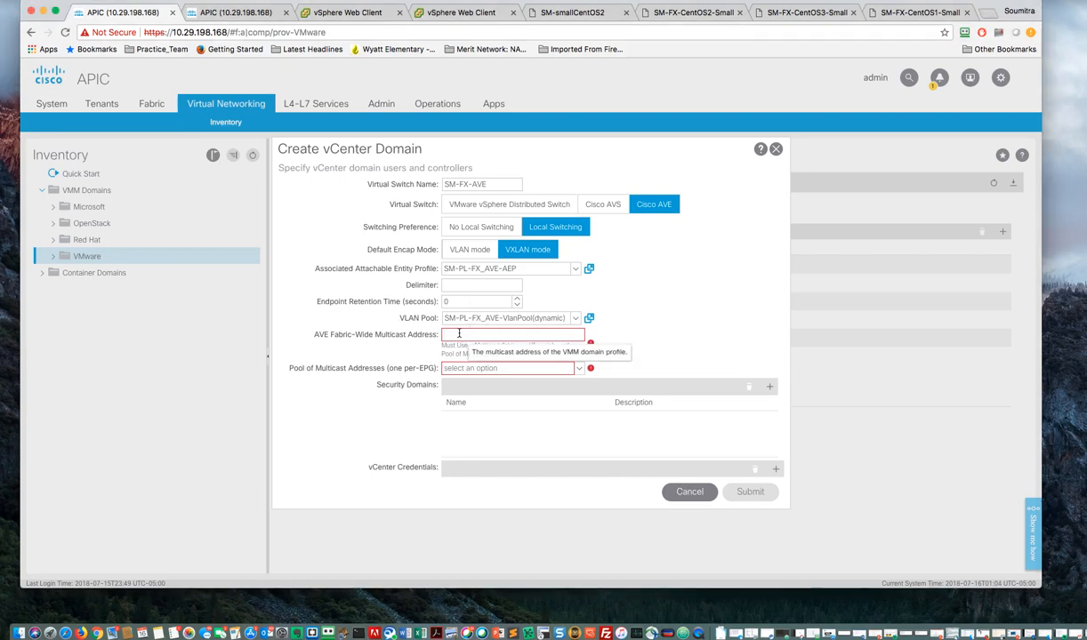
pyautogui.write('224.2.2.3')
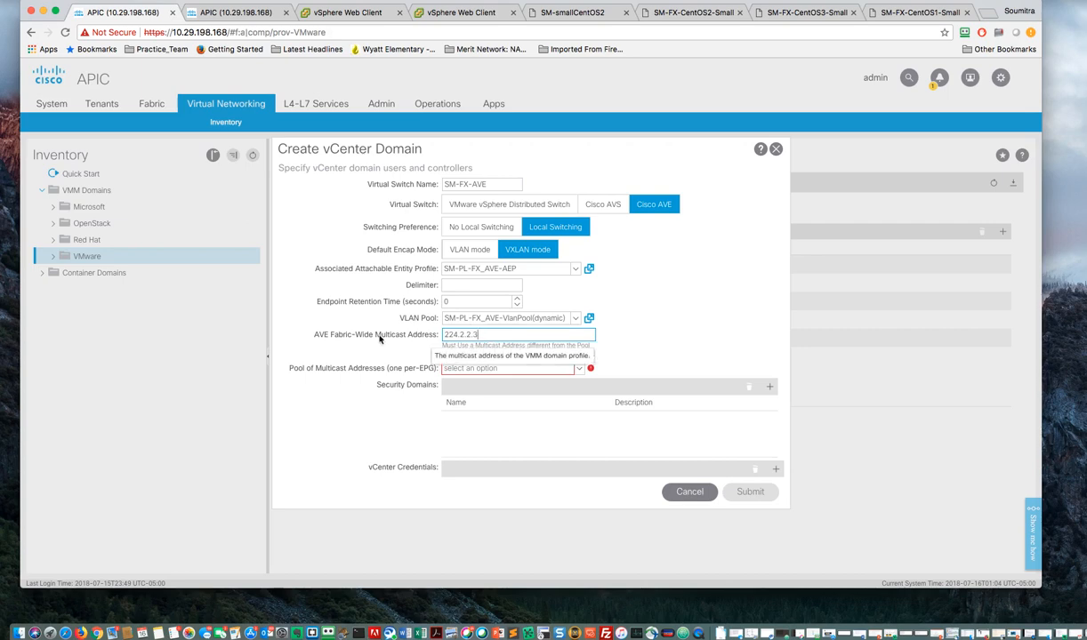
# Step: Choose SM-FX-AVE-MCastPool as the domain's multicast address pool
pyautogui.click(578, 369)
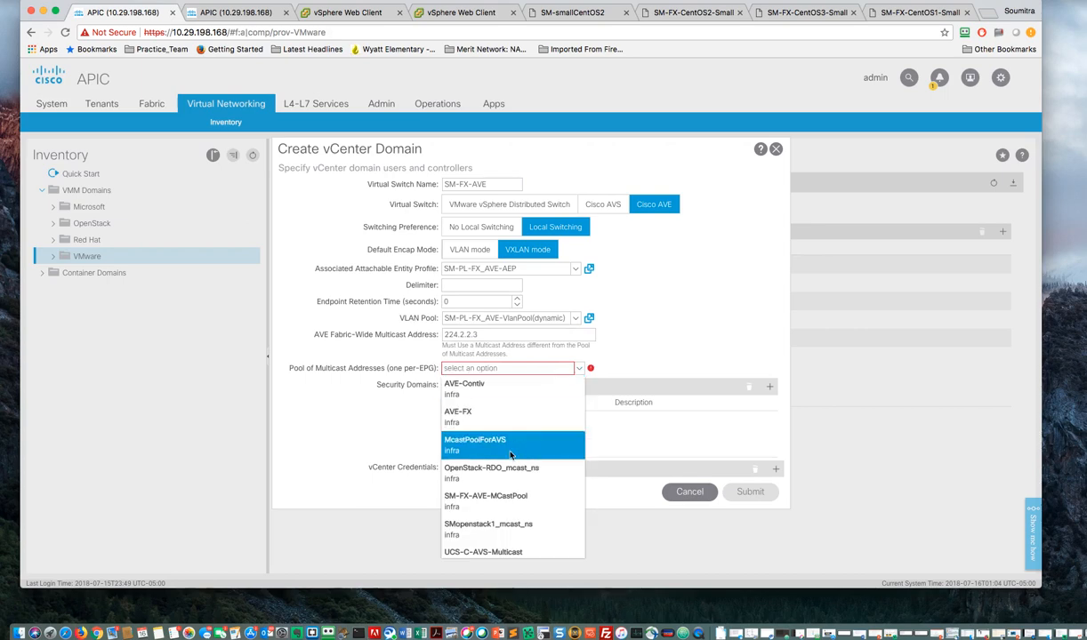
pyautogui.scroll(-1, 511, 456)
pyautogui.scroll(-2, 512, 456)
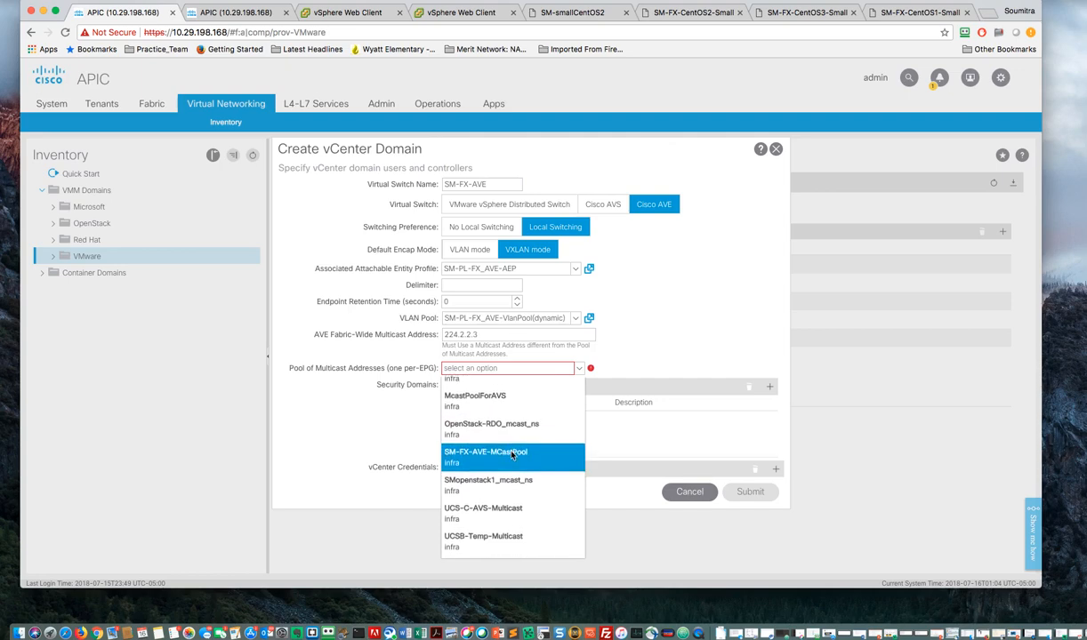
pyautogui.scroll(-3, 511, 455)
pyautogui.scroll(-1, 512, 455)
pyautogui.scroll(3, 513, 454)
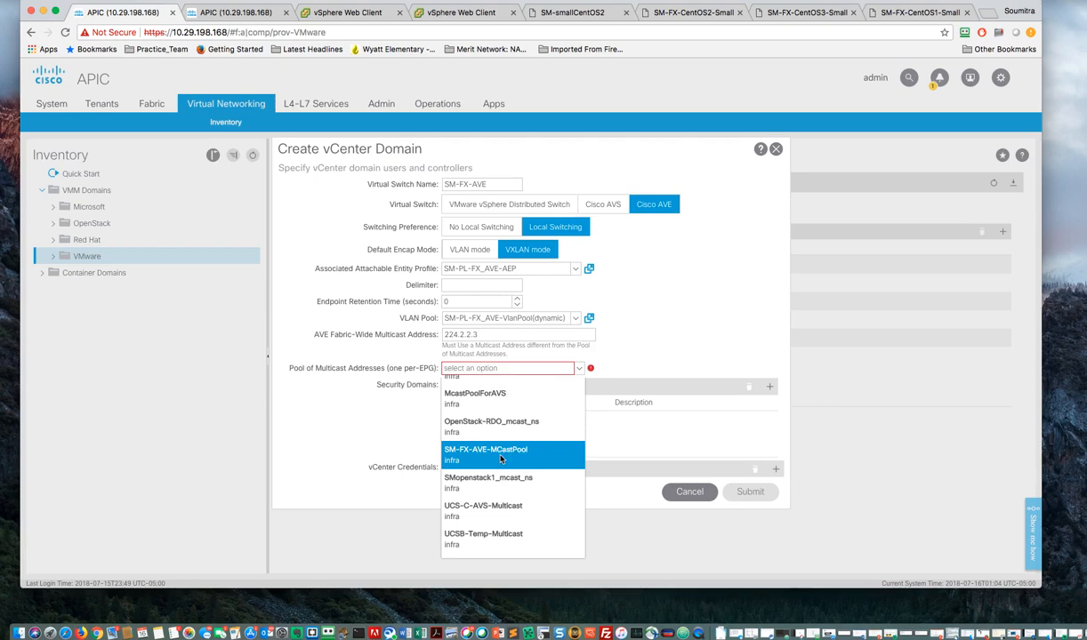
pyautogui.click(501, 459)
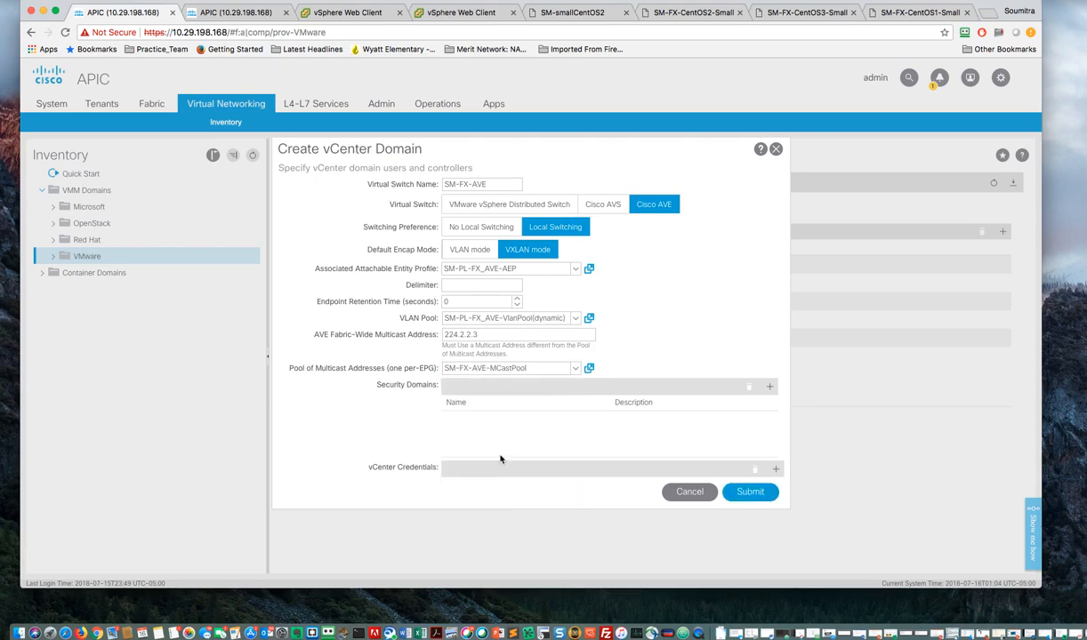
pyautogui.scroll(-3, 492, 431)
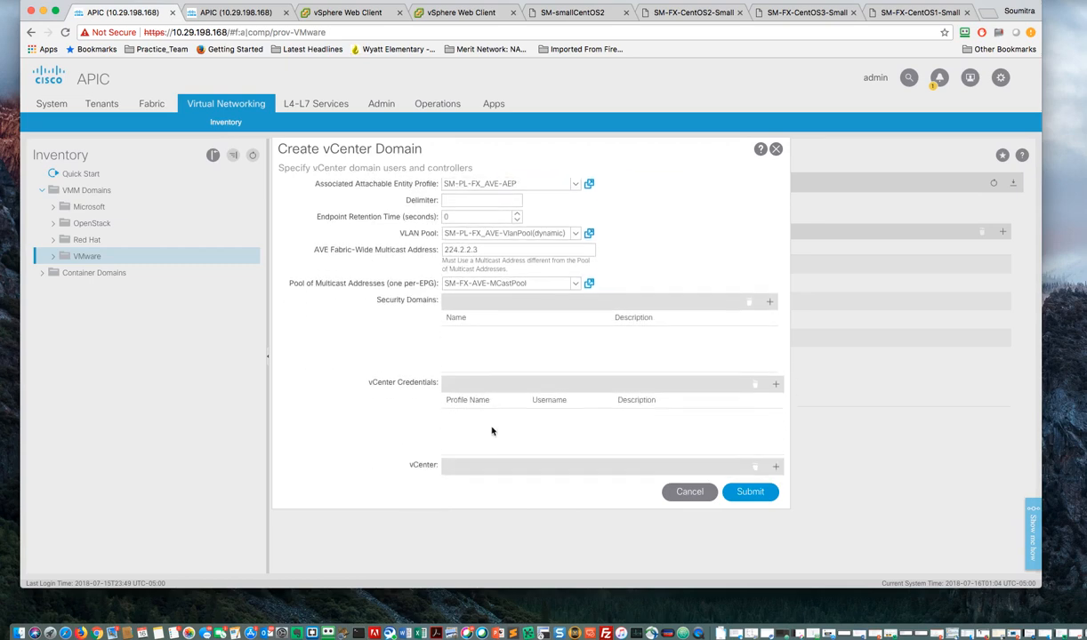
pyautogui.scroll(-2, 492, 431)
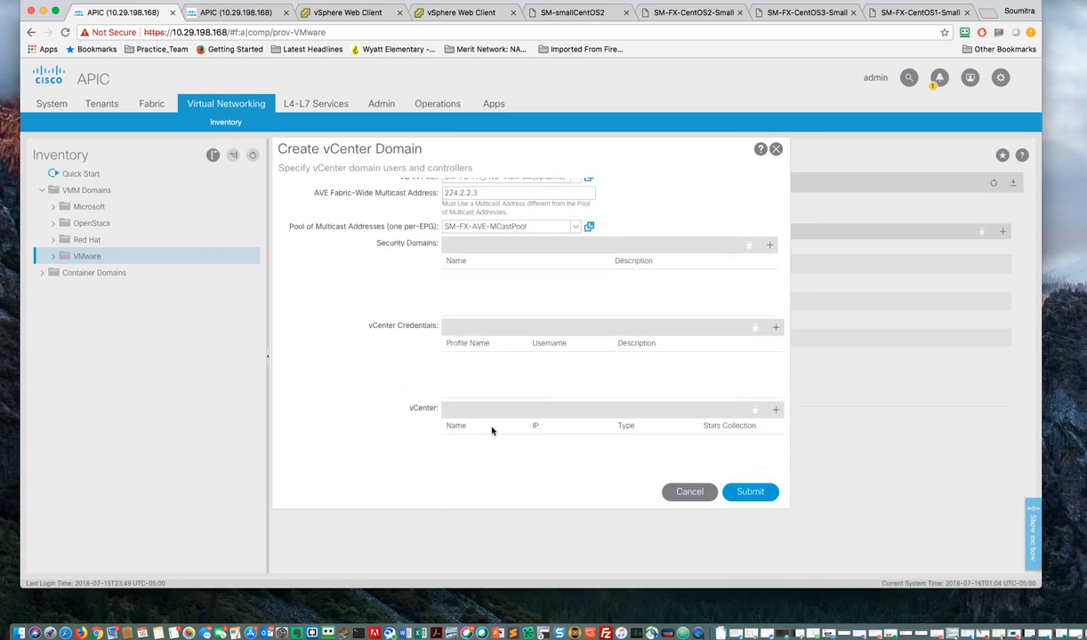
# Step: Create vCenter credential vcCred-225 with the vSphere administrator username and its confirmed password
pyautogui.click(776, 331)
pyautogui.click(483, 264)
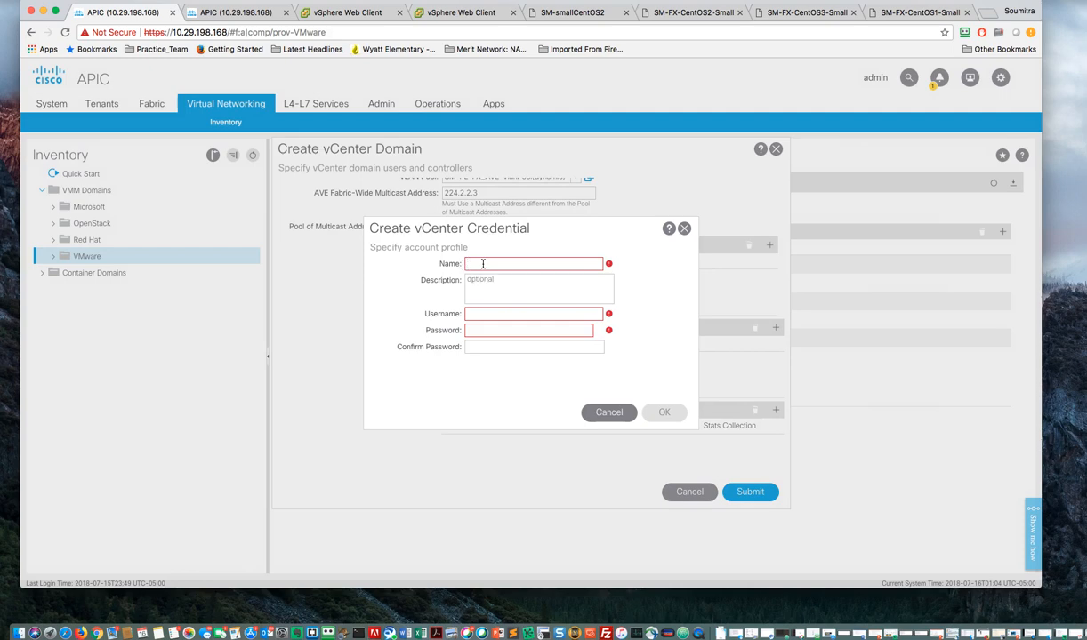
pyautogui.write('vcCred-')
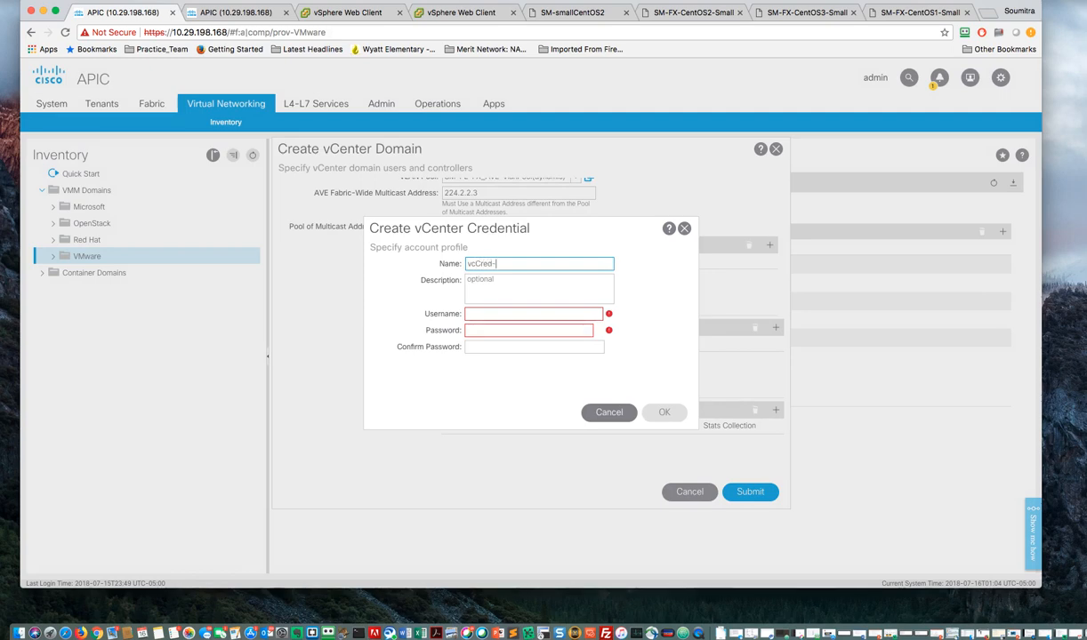
pyautogui.write('225')
pyautogui.click(478, 314)
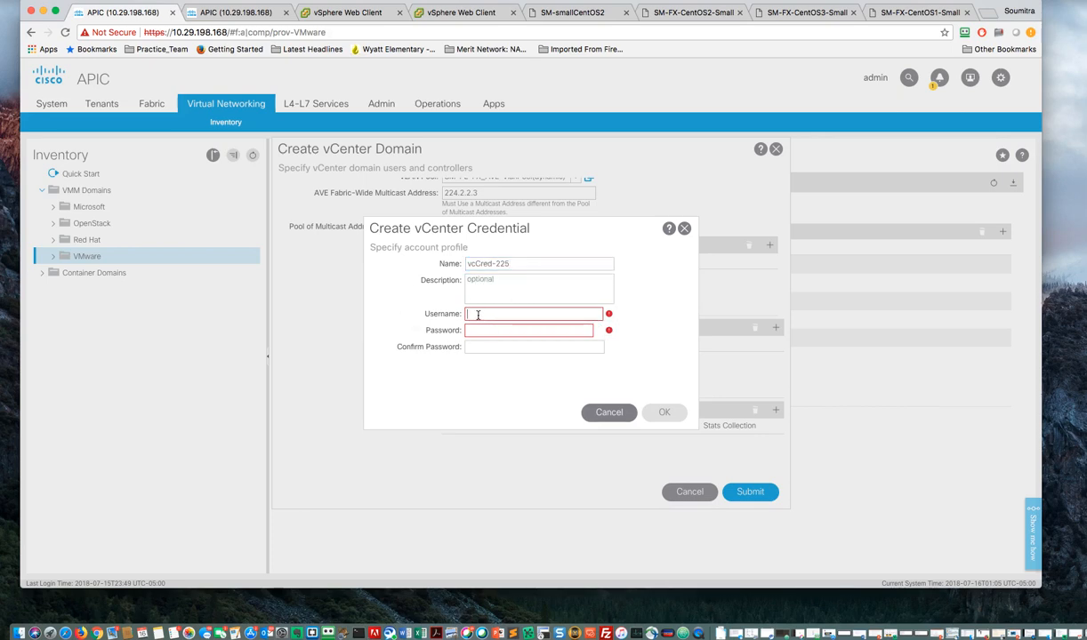
pyautogui.write('administrator@vsphere.local')
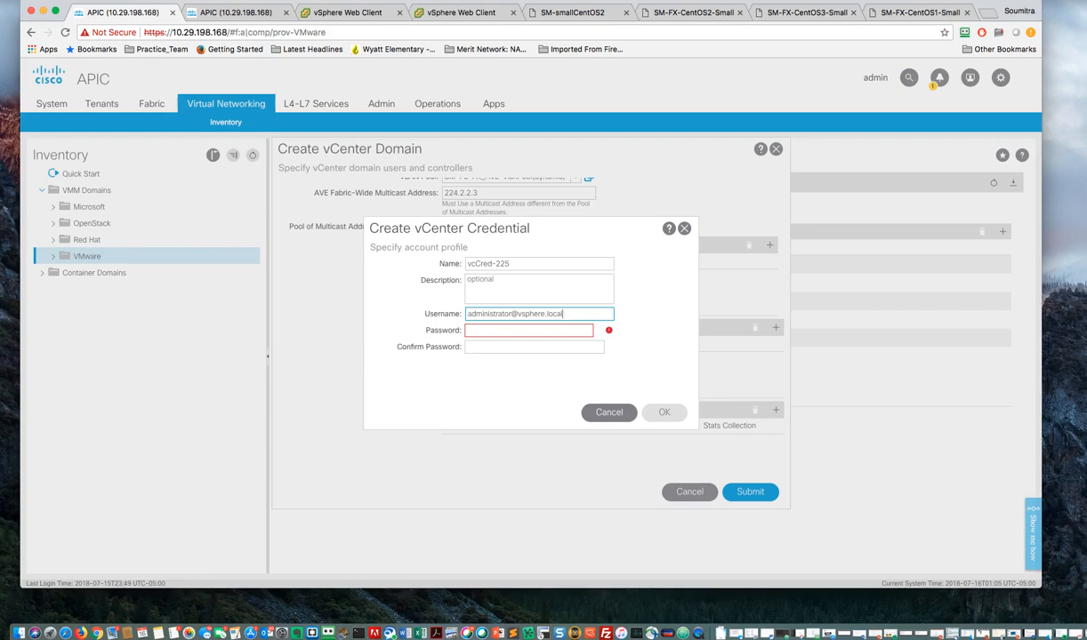
pyautogui.click(478, 332)
pyautogui.write('*********')
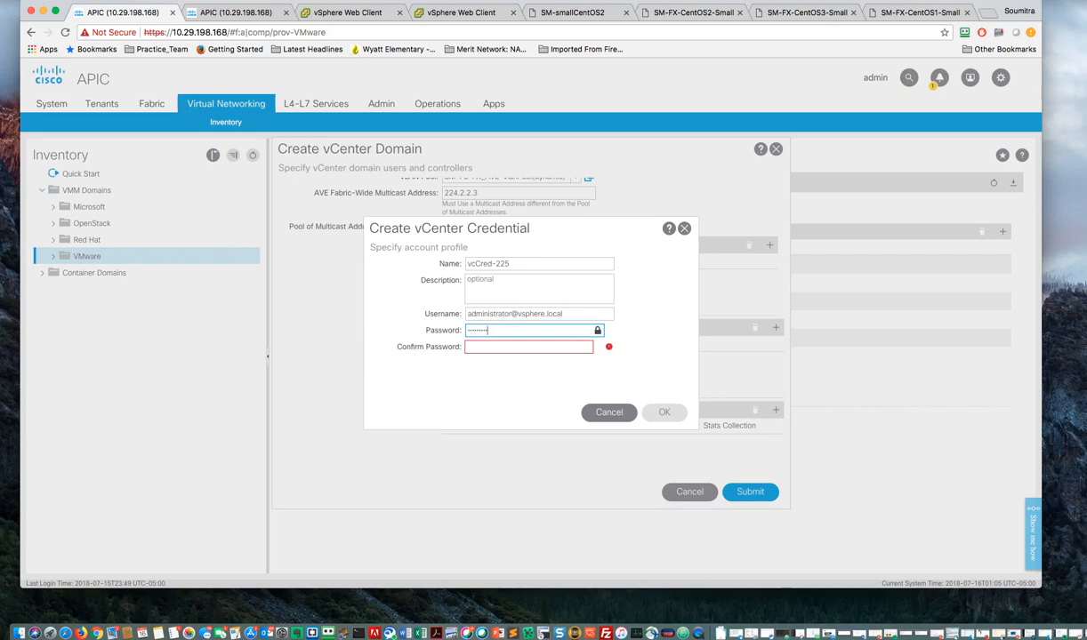
pyautogui.click(478, 347)
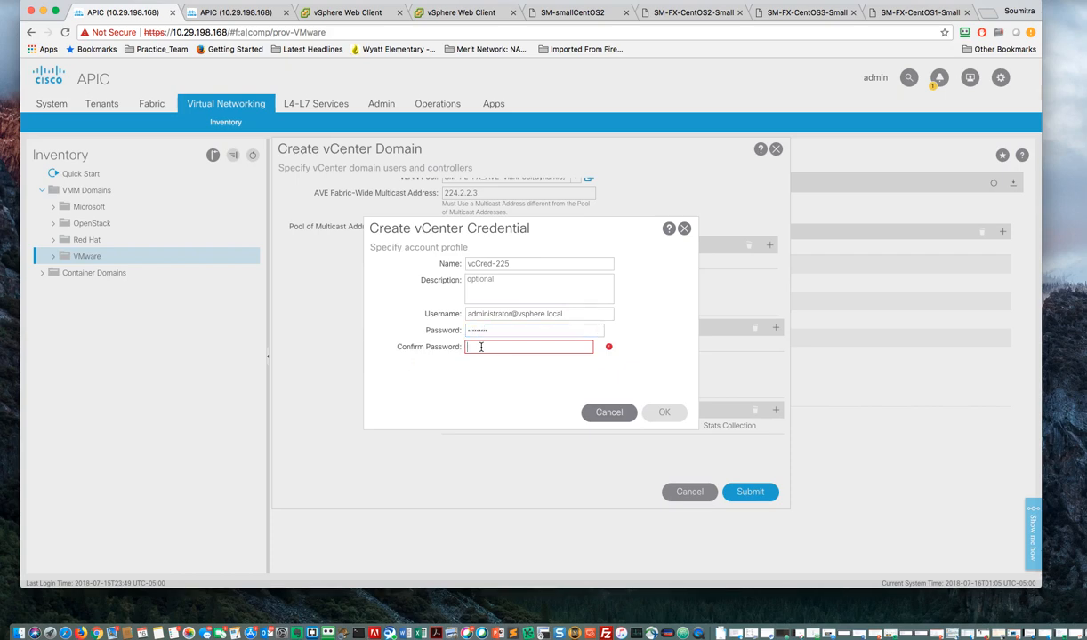
pyautogui.write('*********')
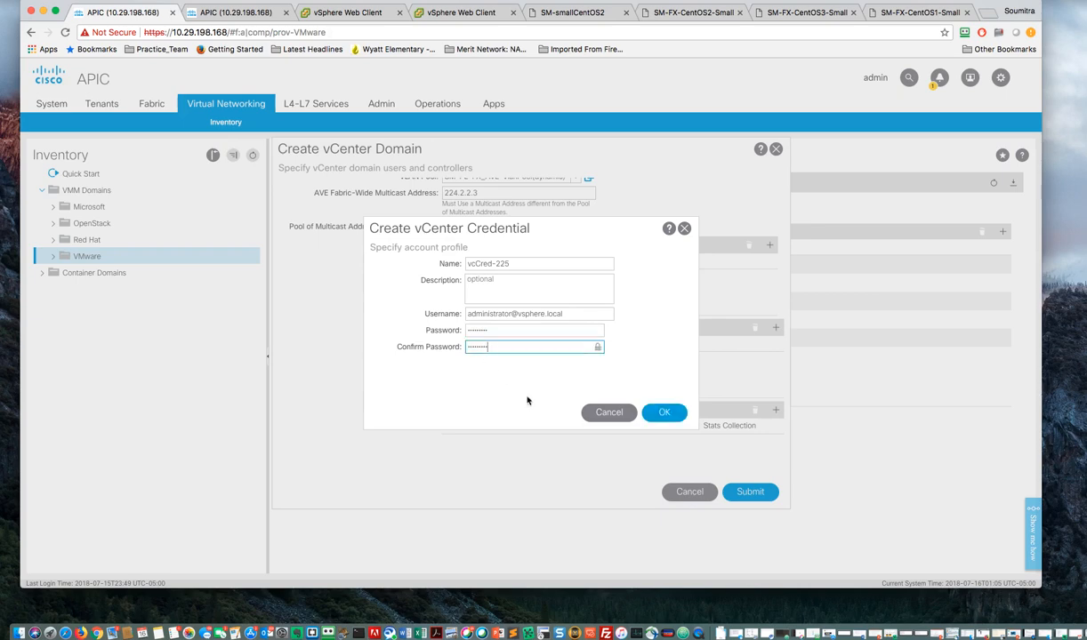
pyautogui.click(663, 411)
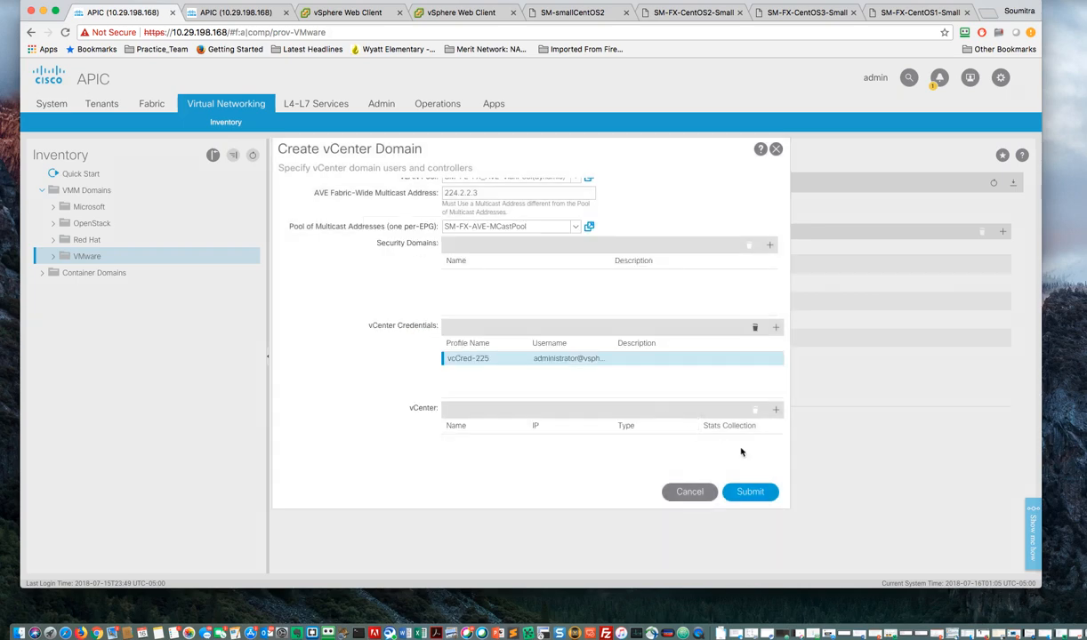
# Step: Submit the SM-FX-AVE domain, open it under VMware, and view its Faults tab
pyautogui.click(759, 494)
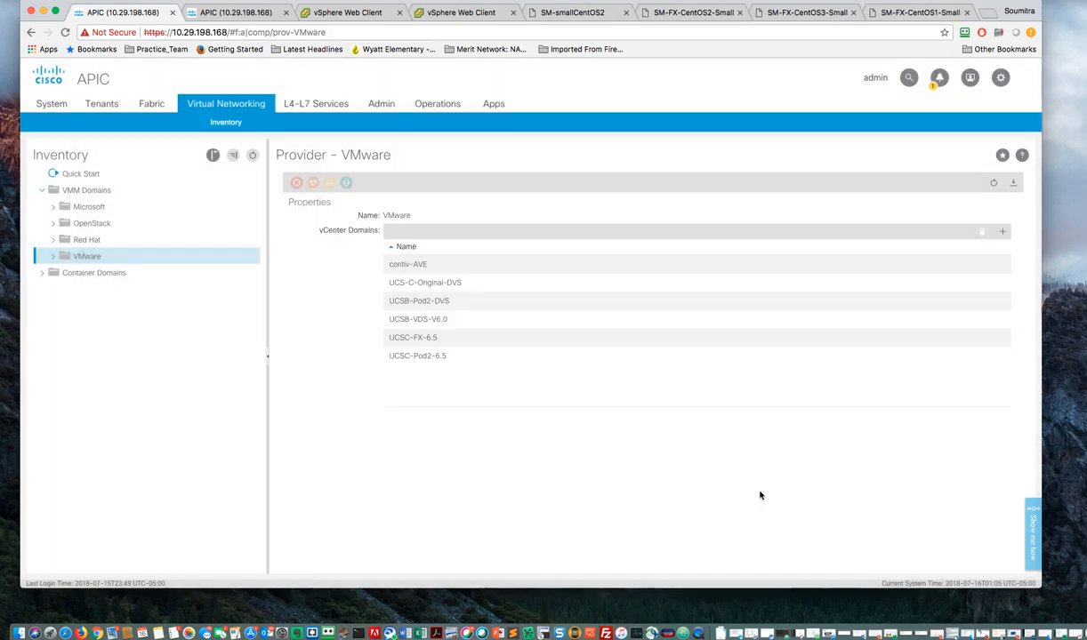
pyautogui.doubleClick(409, 282)
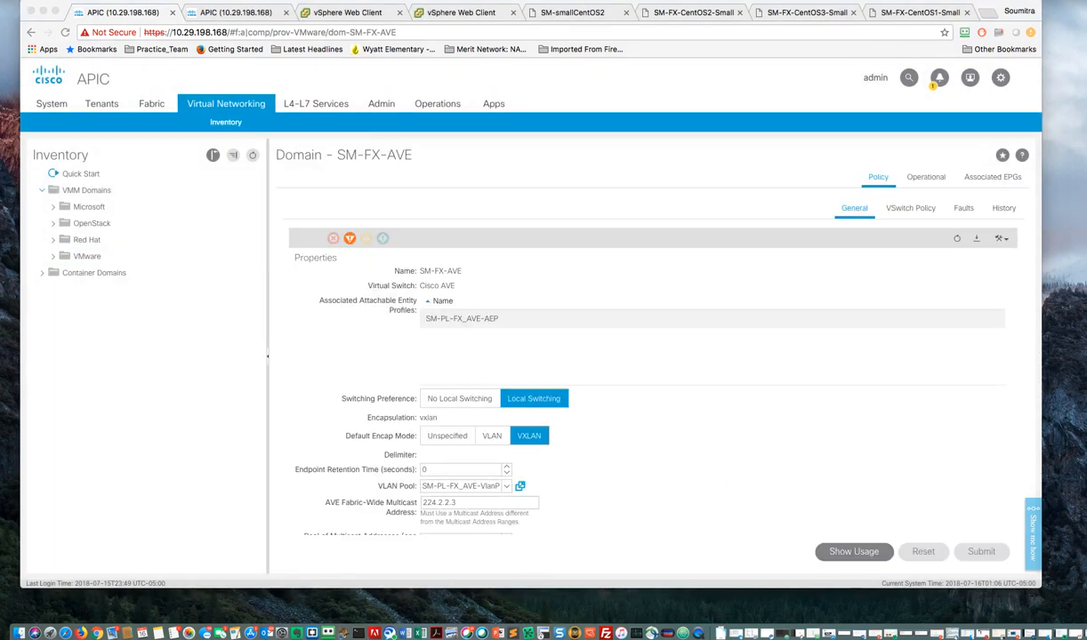
pyautogui.click(54, 257)
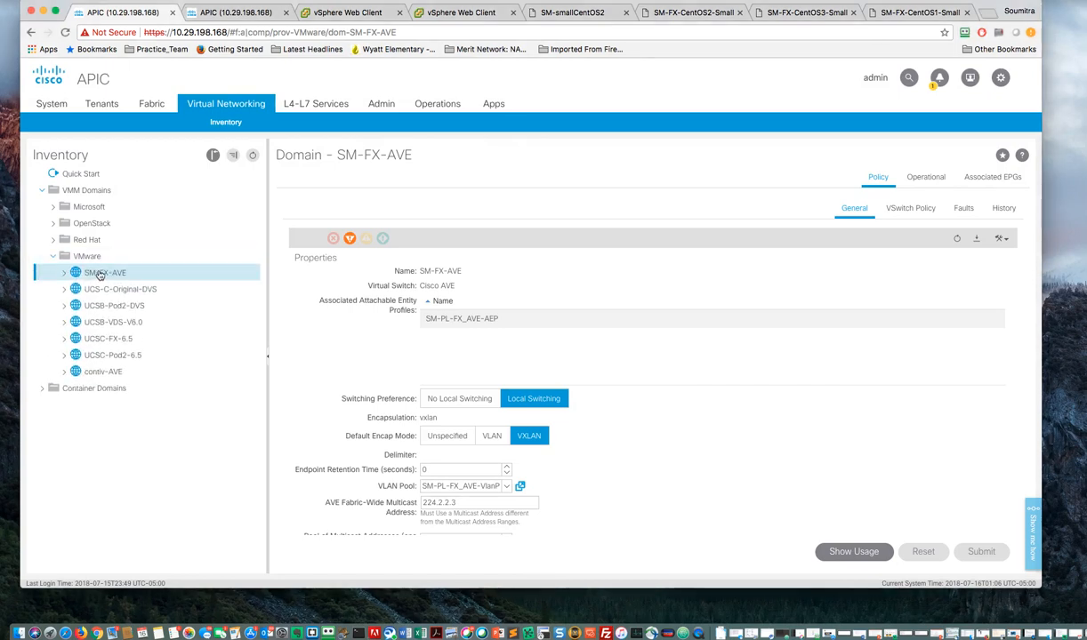
pyautogui.moveTo(350, 240)
pyautogui.click(962, 210)
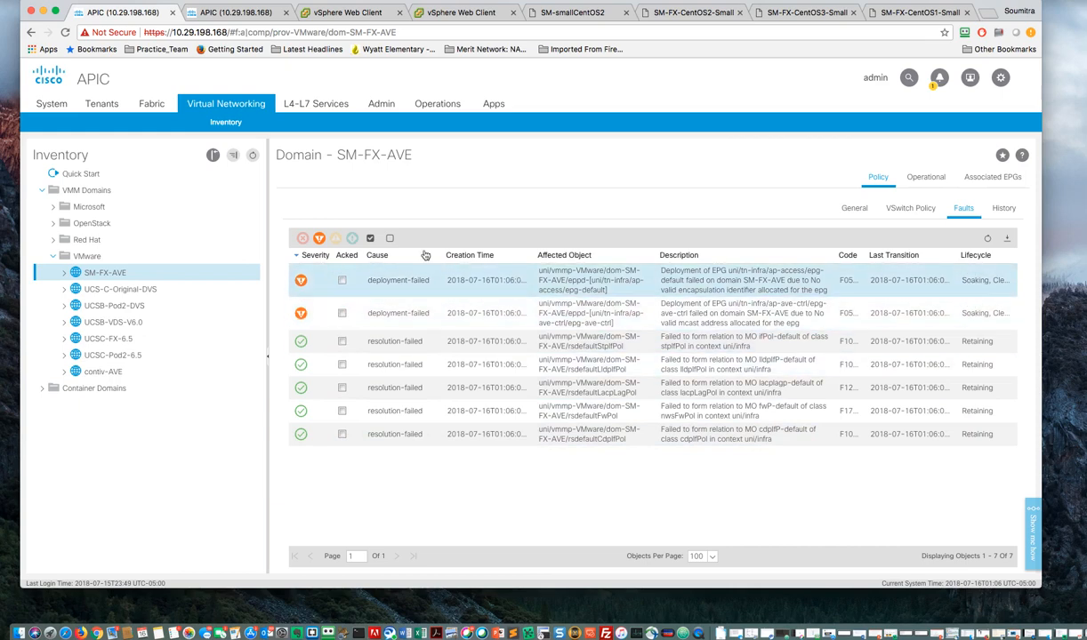
# Step: Acknowledge all SM-FX-AVE faults and expand the domain in the Inventory tree
pyautogui.click(370, 240)
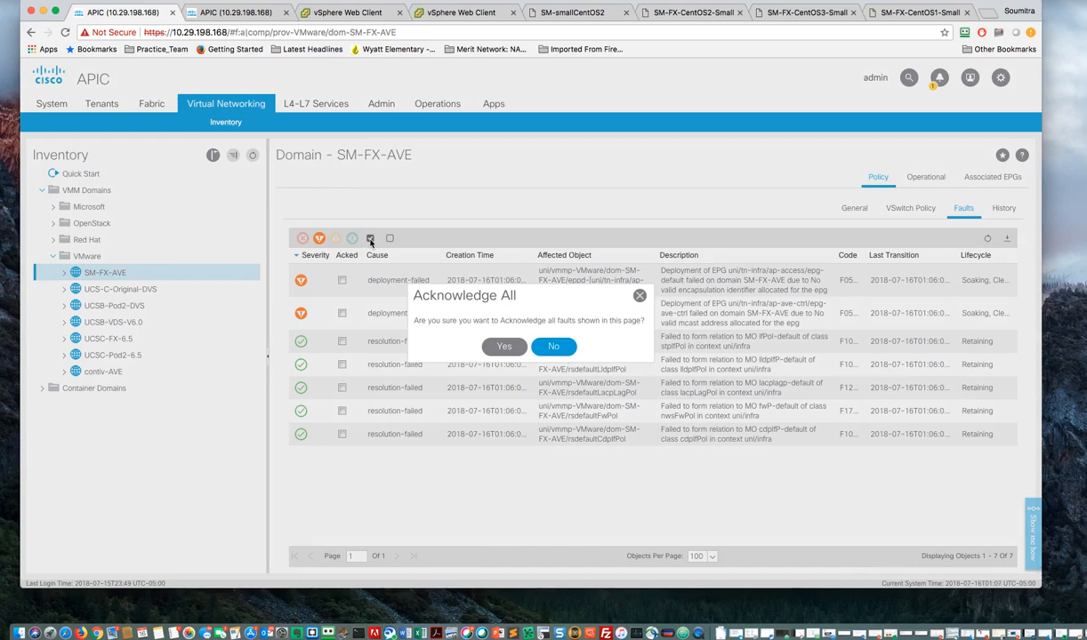
pyautogui.click(501, 346)
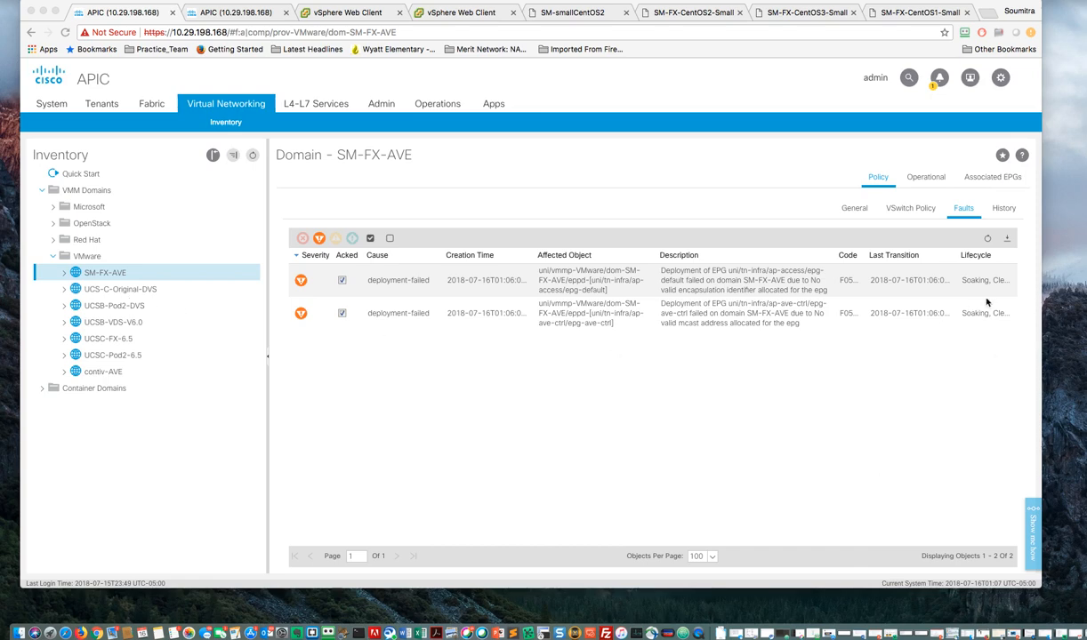
pyautogui.click(64, 273)
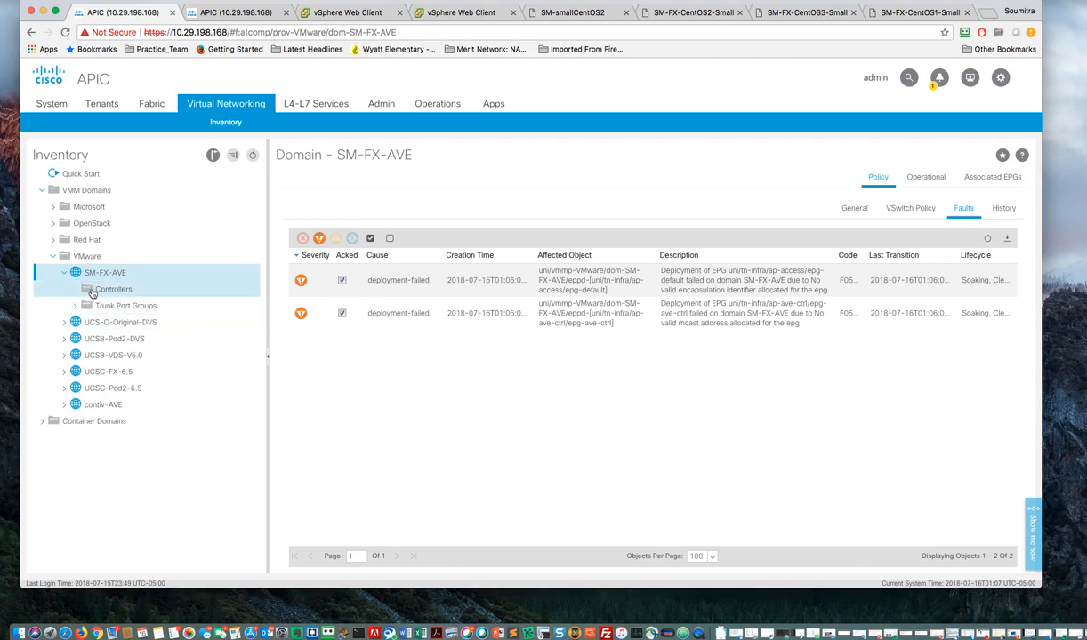
# Step: Check SM-FX-AVE's empty Controllers and Trunk Port Groups, then return to its General tab
pyautogui.click(93, 292)
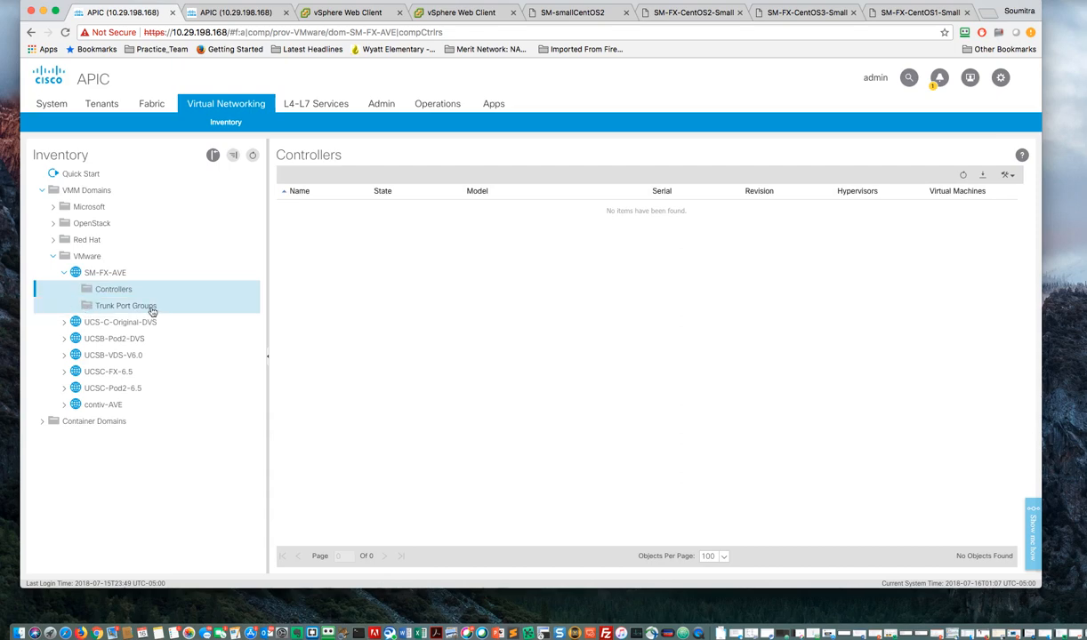
pyautogui.click(146, 306)
pyautogui.click(127, 293)
pyautogui.click(142, 309)
pyautogui.click(105, 273)
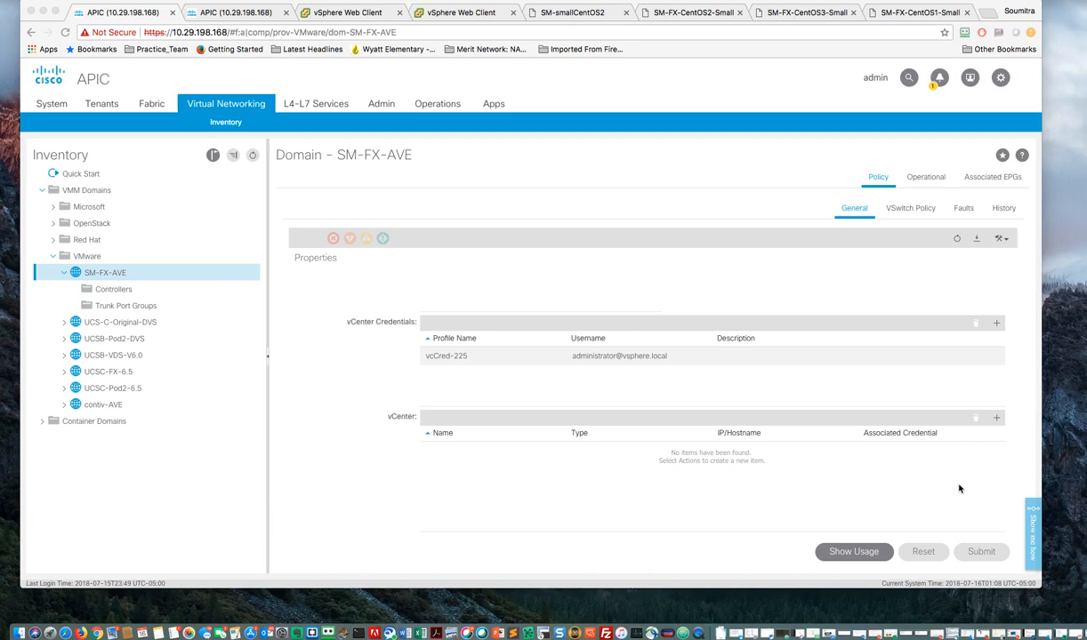
# Step: Enter controller name vCenter225 and host 10.29.198.225, then bring up the vSphere Web Client
pyautogui.click(996, 421)
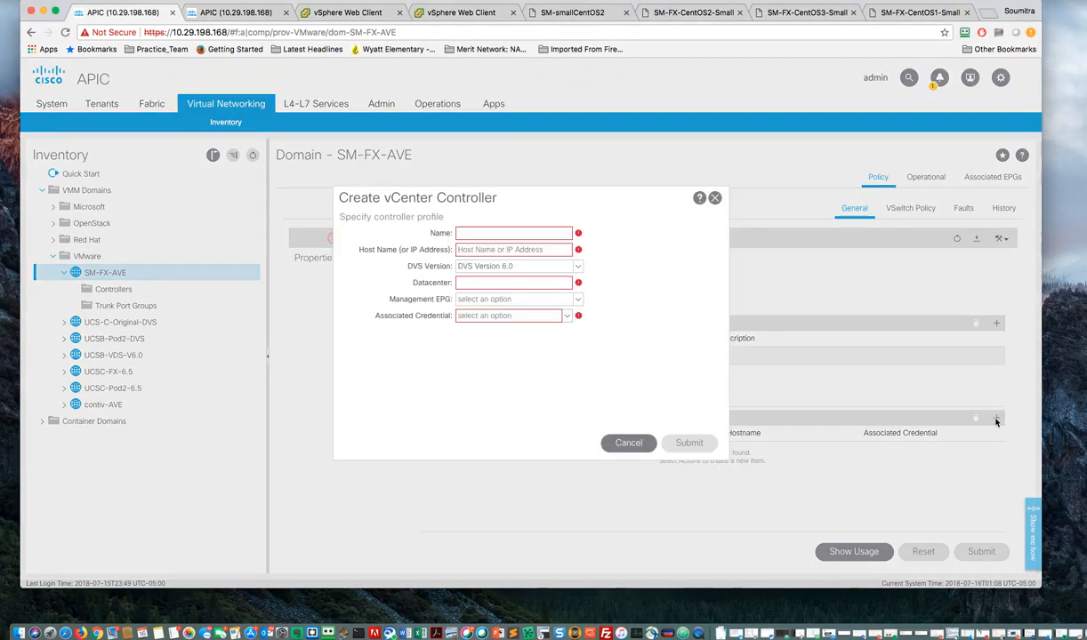
pyautogui.click(475, 234)
pyautogui.write('Vcent')
pyautogui.press('BackSpace')
pyautogui.write('vCenter225')
pyautogui.press('Tab')
pyautogui.write('10.29.198.225')
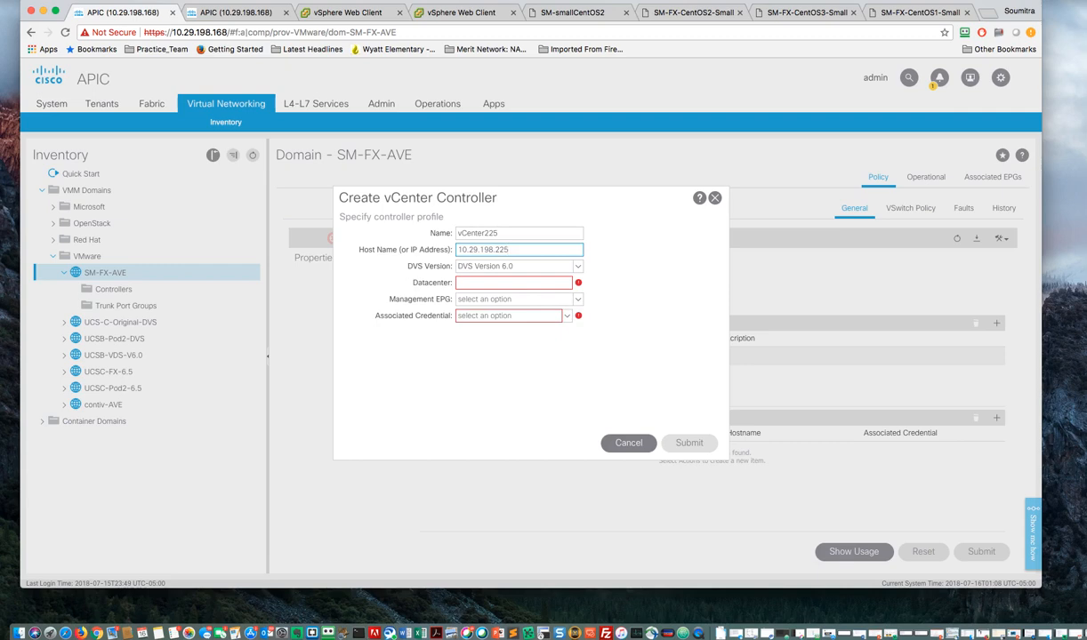
pyautogui.click(485, 283)
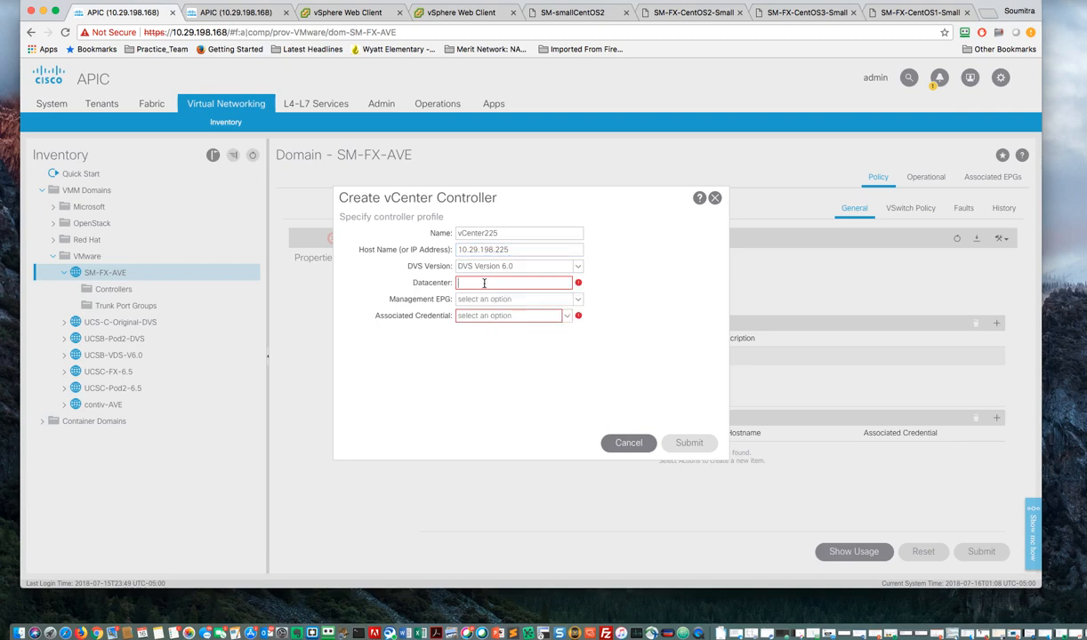
pyautogui.click(337, 13)
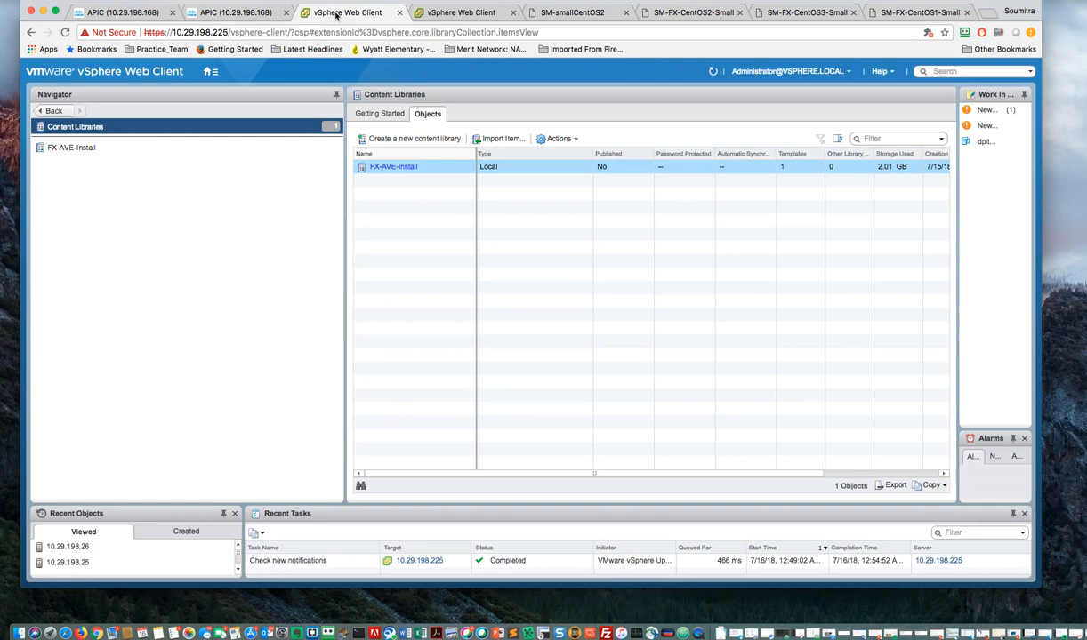
# Step: Show the Hosts and Clusters inventory to find the datacenter name FX
pyautogui.click(211, 72)
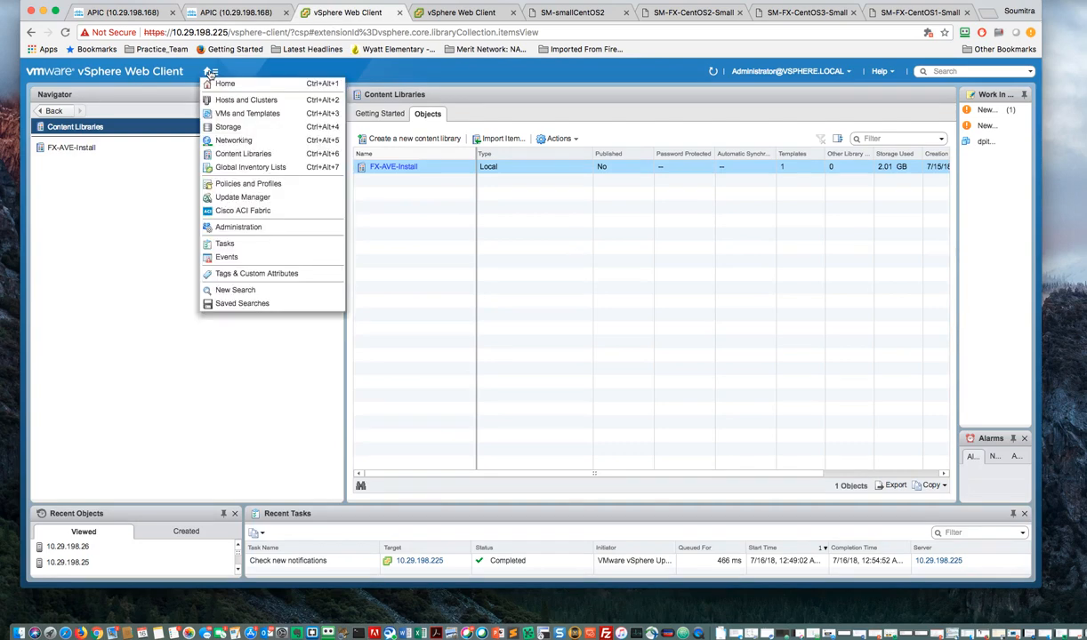
pyautogui.click(219, 100)
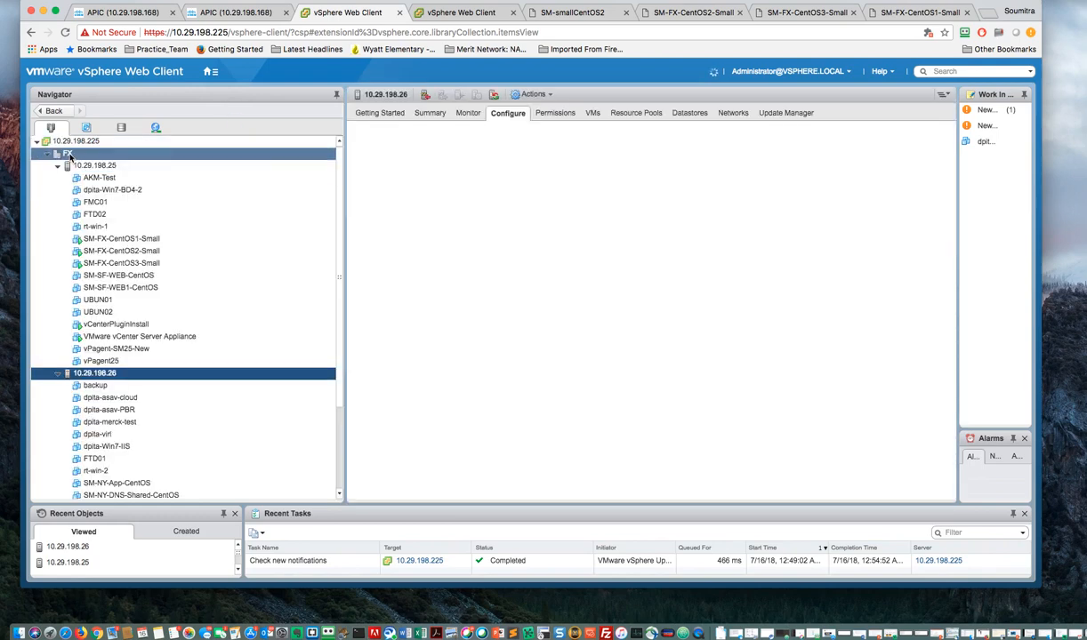
# Step: Back in APIC, enter datacenter FX, associate credential vcCred-225, and submit controller vCenter225
pyautogui.click(123, 12)
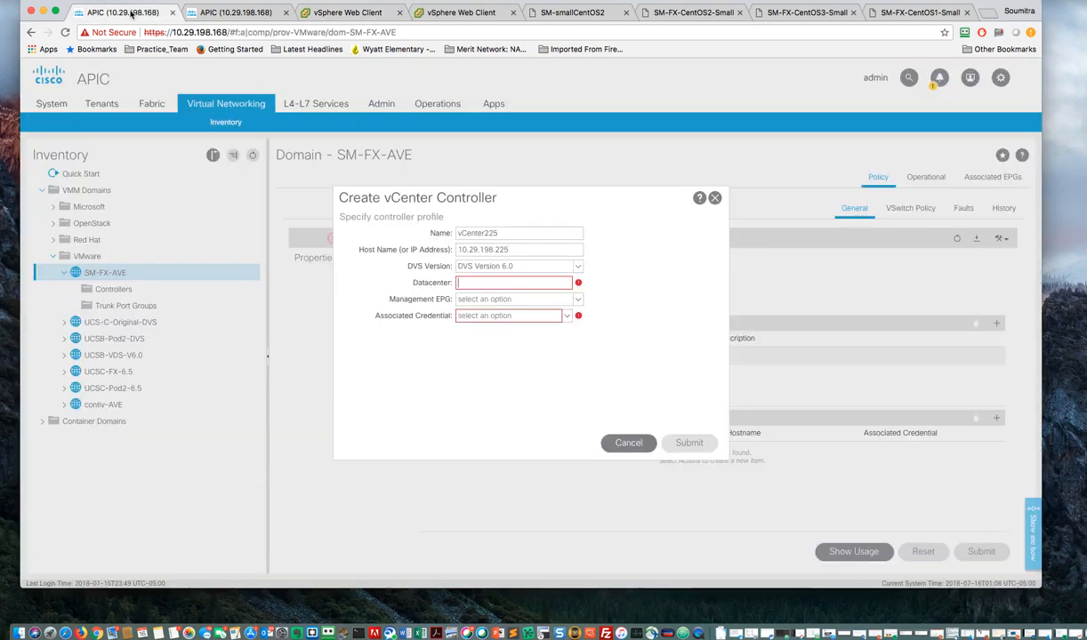
pyautogui.click(490, 281)
pyautogui.write('FX')
pyautogui.click(566, 318)
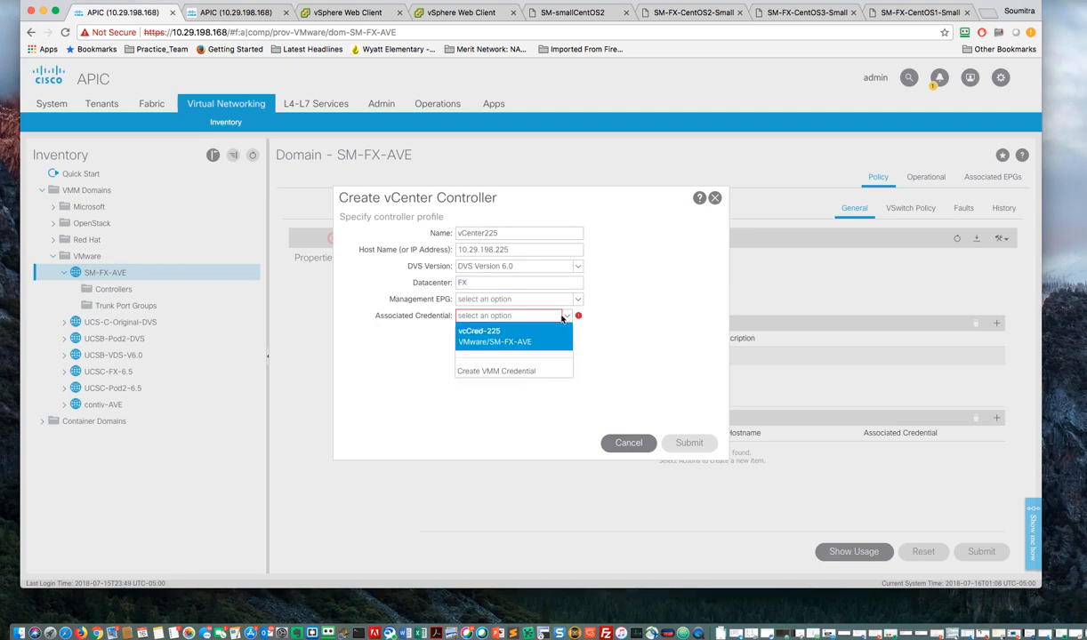
pyautogui.click(564, 325)
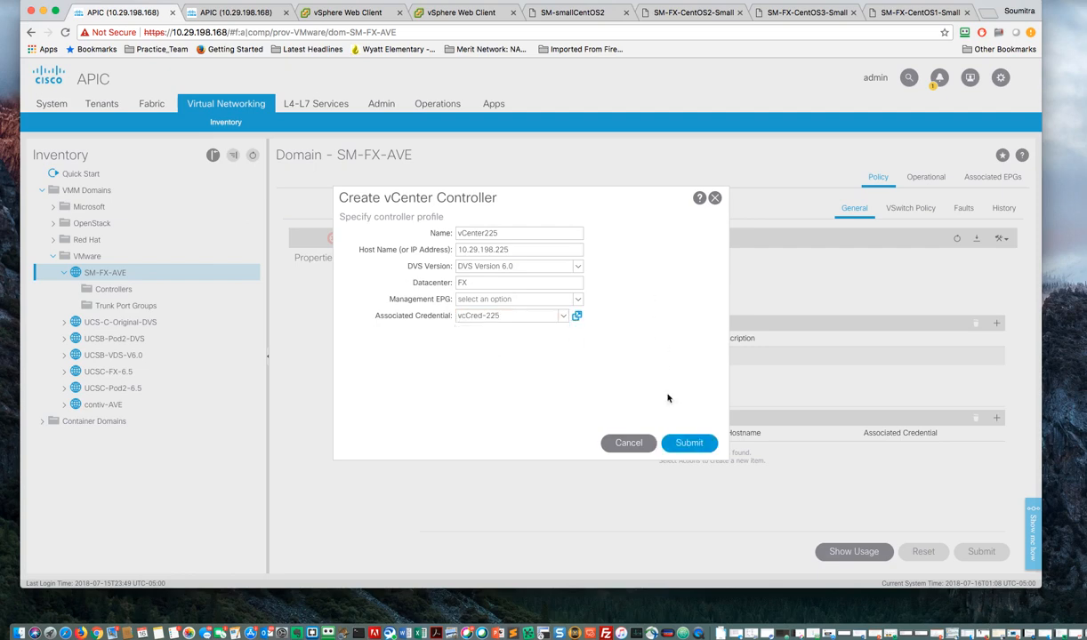
pyautogui.click(694, 443)
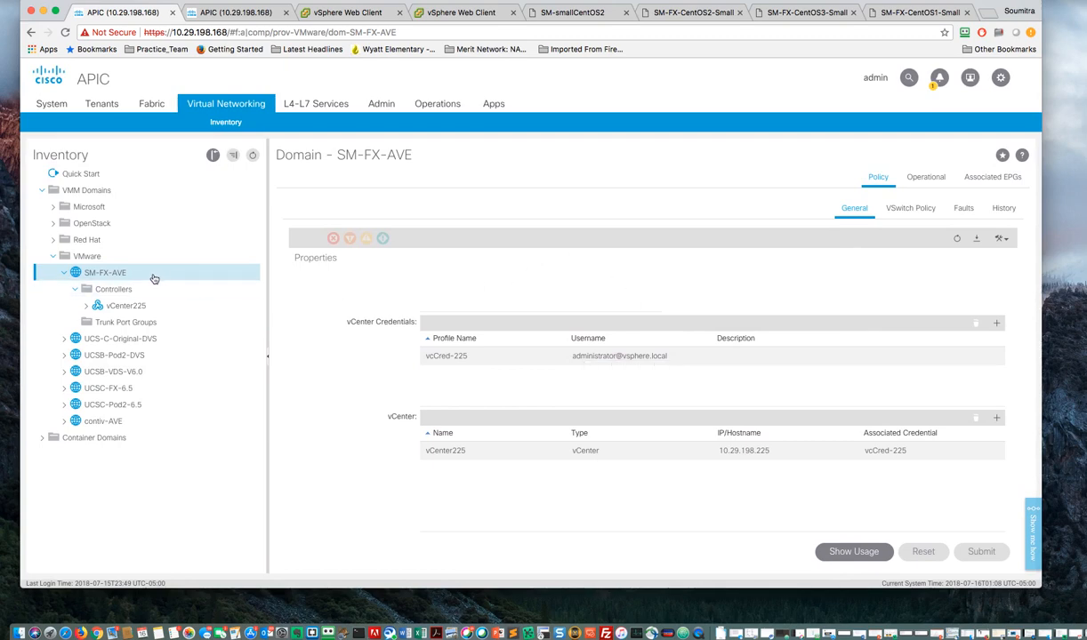
# Step: Check the cleared faults, expand vCenter225 and its Hypervisors, and open the VSwitch Policy tab
pyautogui.click(964, 209)
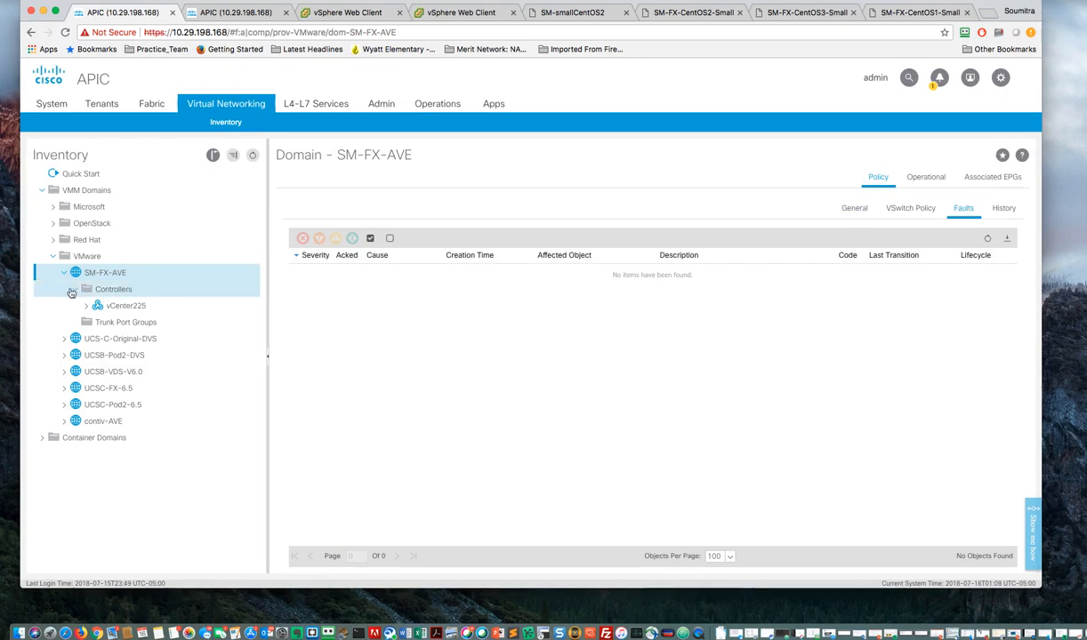
pyautogui.click(87, 308)
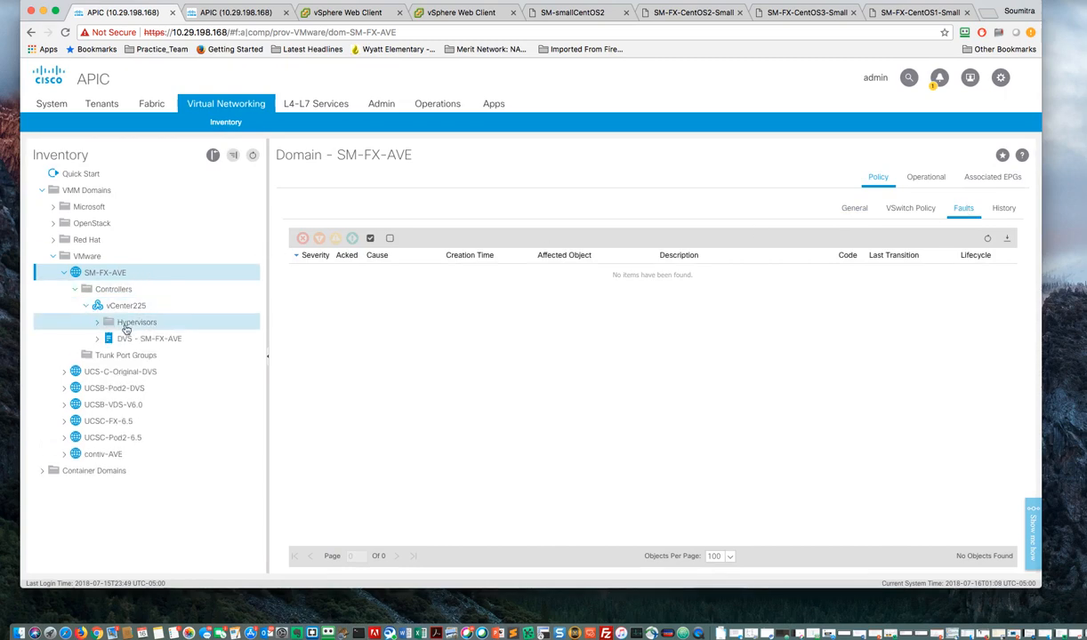
pyautogui.click(97, 322)
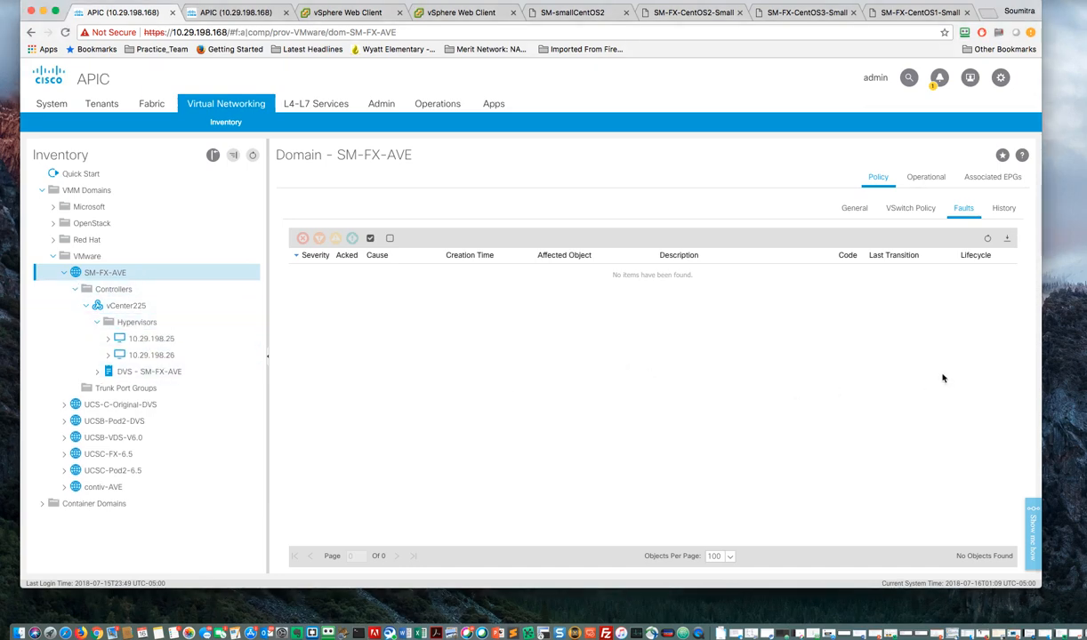
pyautogui.click(912, 213)
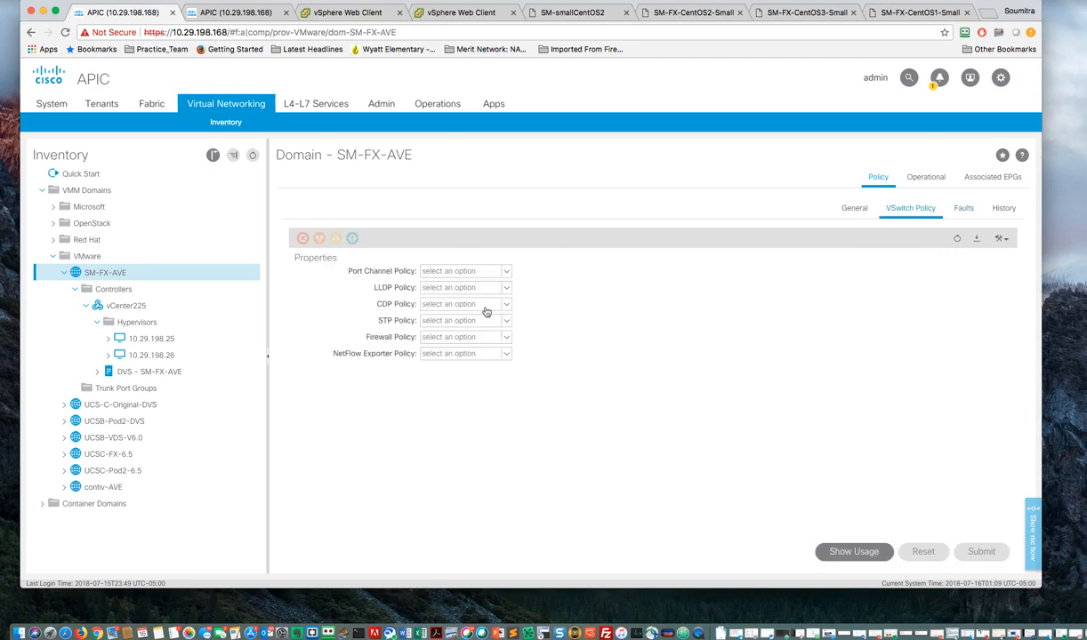
# Step: Set LLDP policy LLDP_Enable with no port channel policy and submit past the usage warning
pyautogui.click(506, 288)
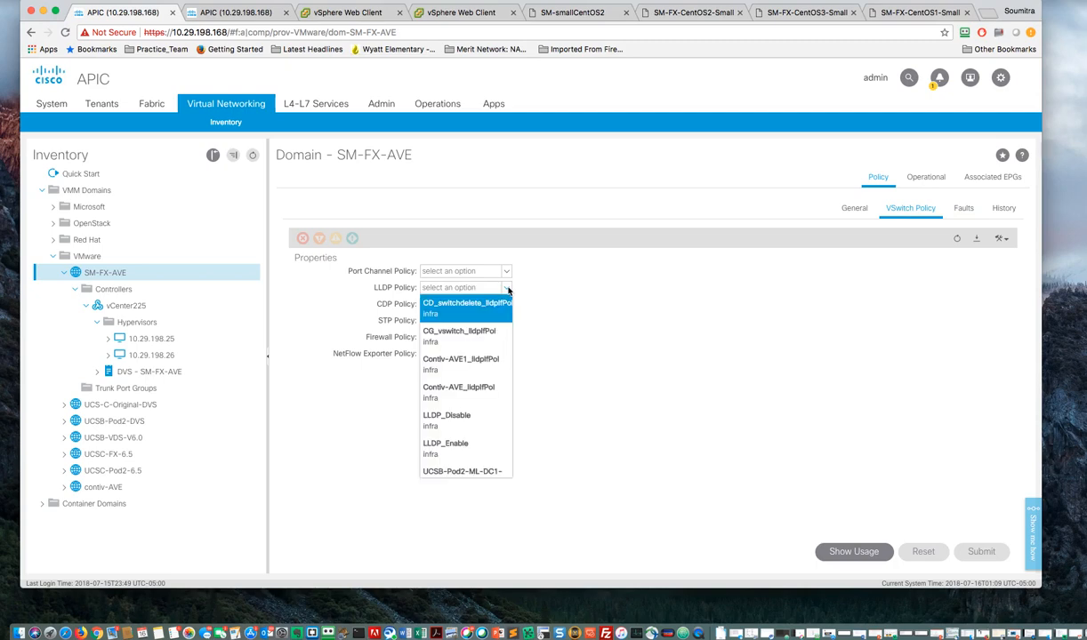
pyautogui.click(454, 446)
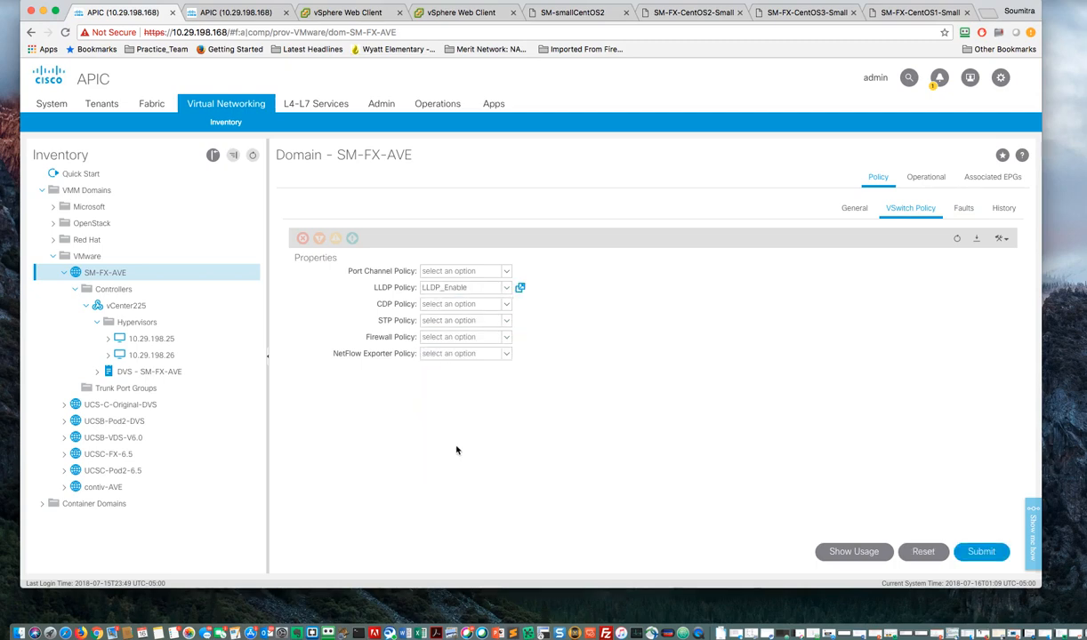
pyautogui.click(506, 272)
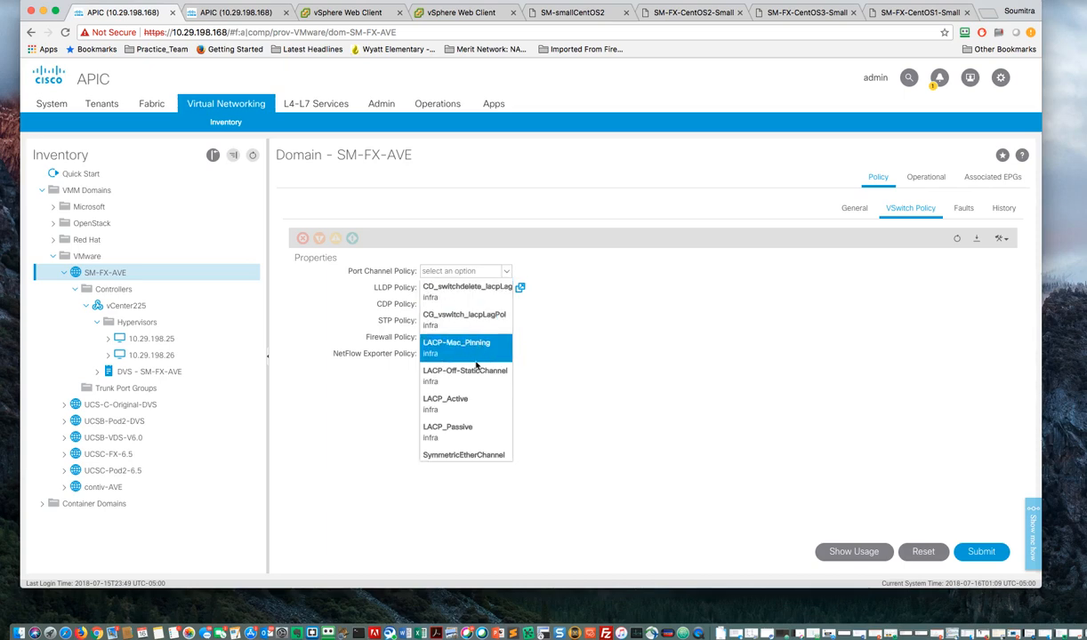
pyautogui.click(627, 349)
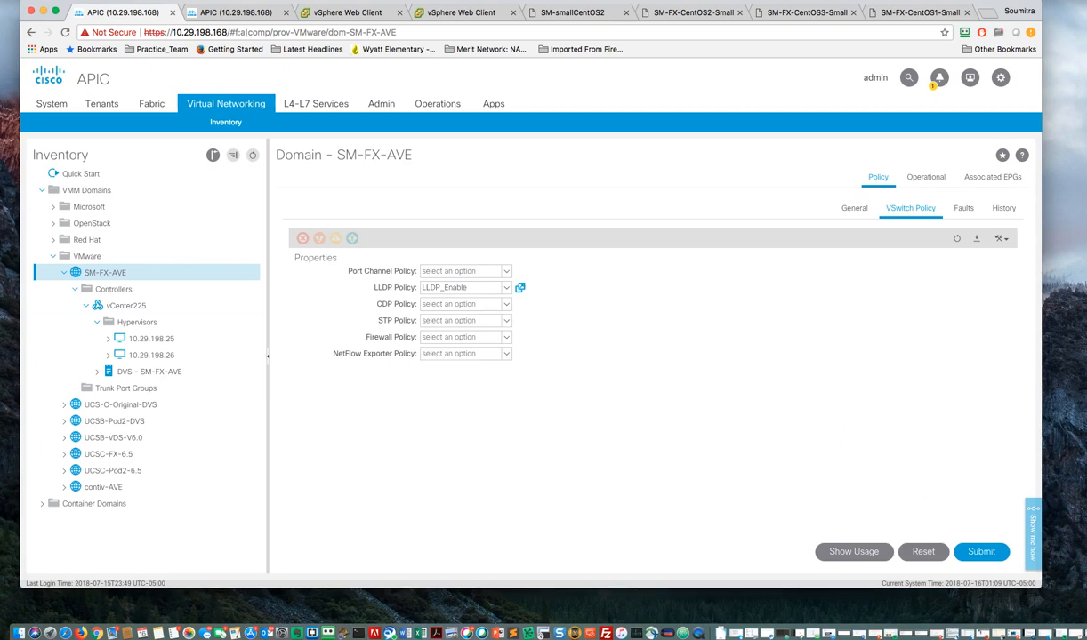
pyautogui.click(983, 634)
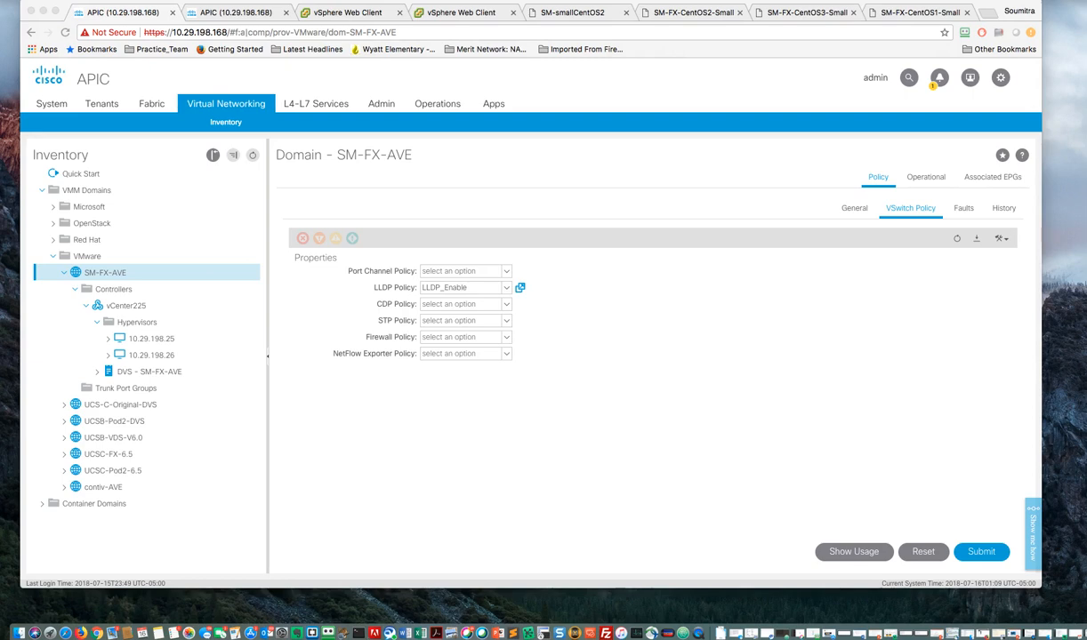
pyautogui.click(982, 552)
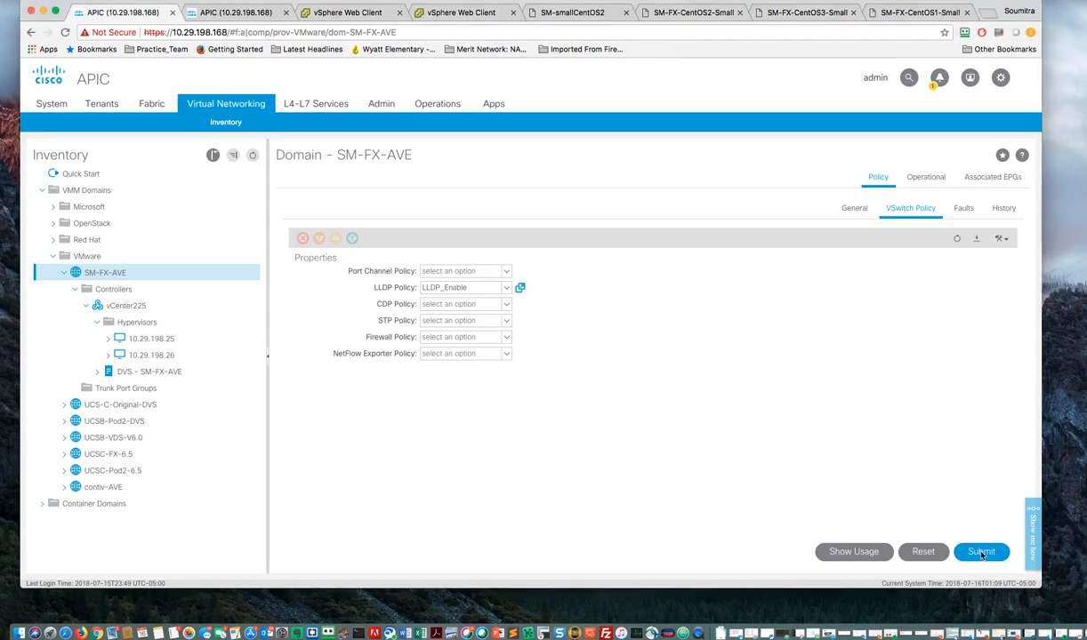
pyautogui.click(982, 552)
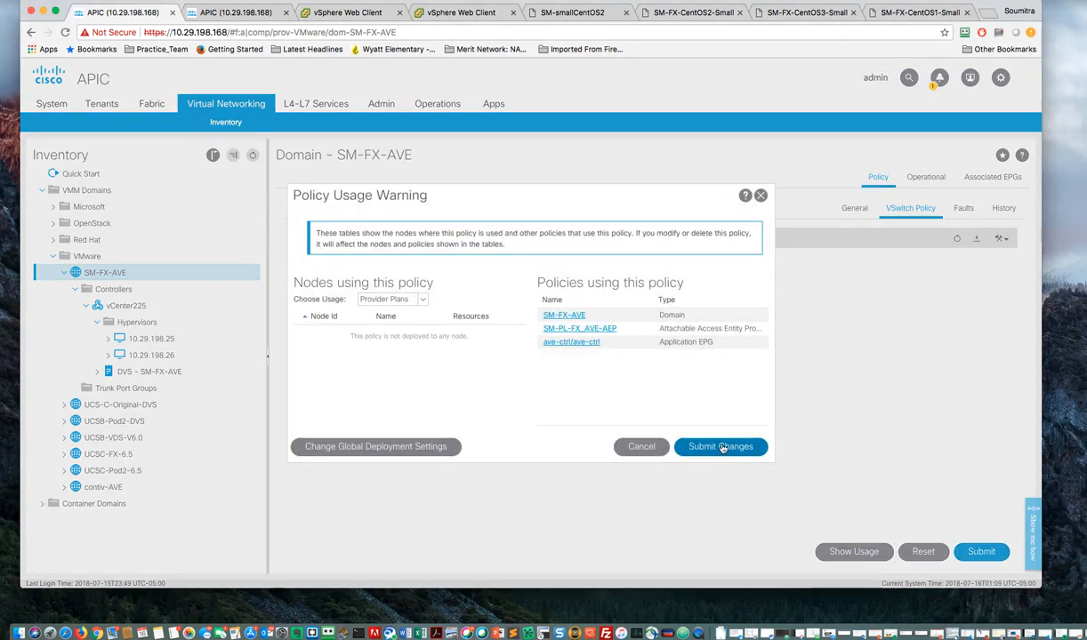
pyautogui.click(724, 447)
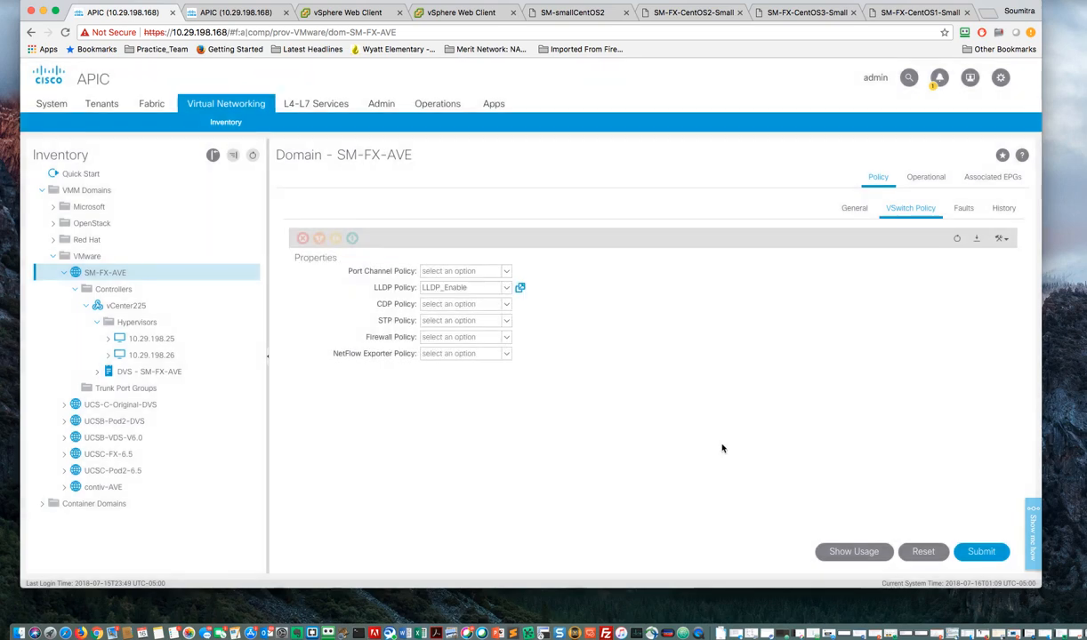
# Step: Expand DVS - SM-FX-AVE and its Portgroups folder to show DVUplinks-267, infra, inside, outside and quarantine
pyautogui.click(100, 373)
pyautogui.click(100, 373)
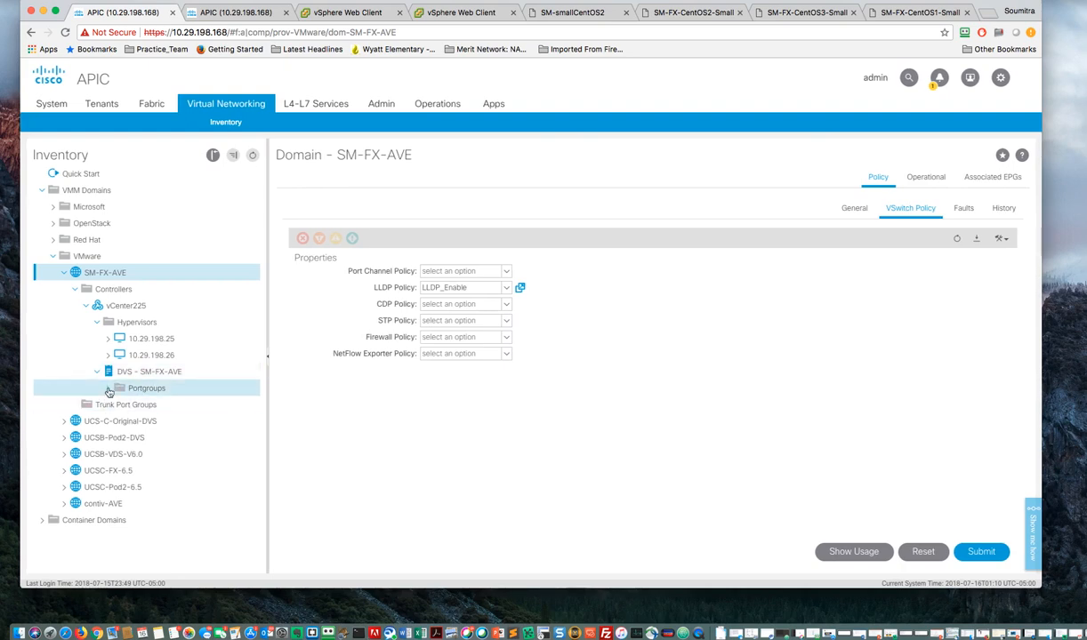
pyautogui.click(109, 389)
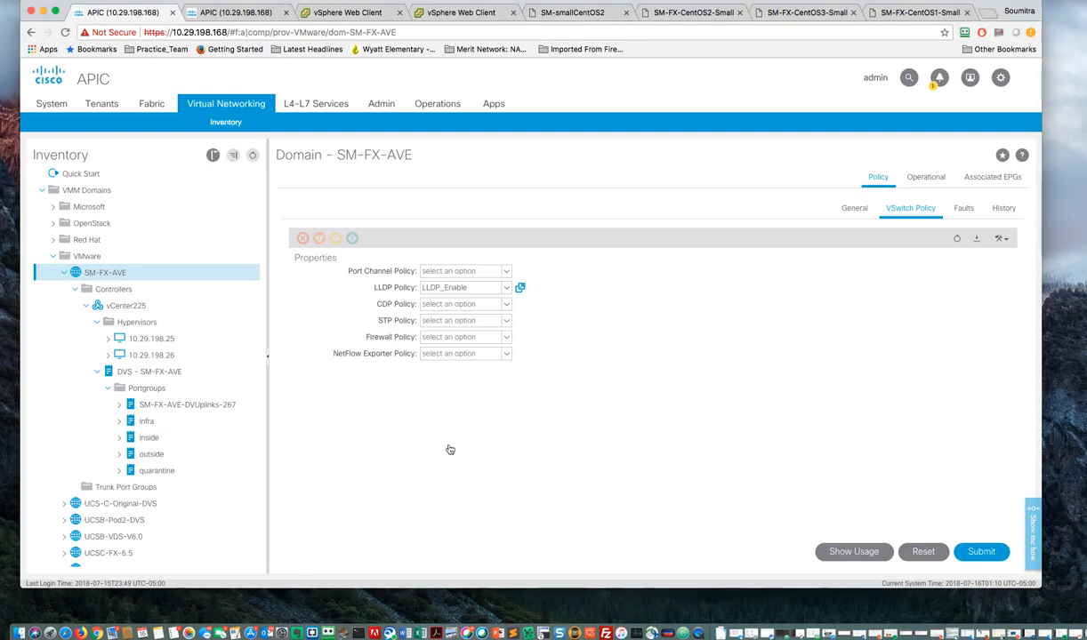
# Step: In the vSphere Web Client, go to the Networking inventory of vCenter 10.29.198.225
pyautogui.click(351, 15)
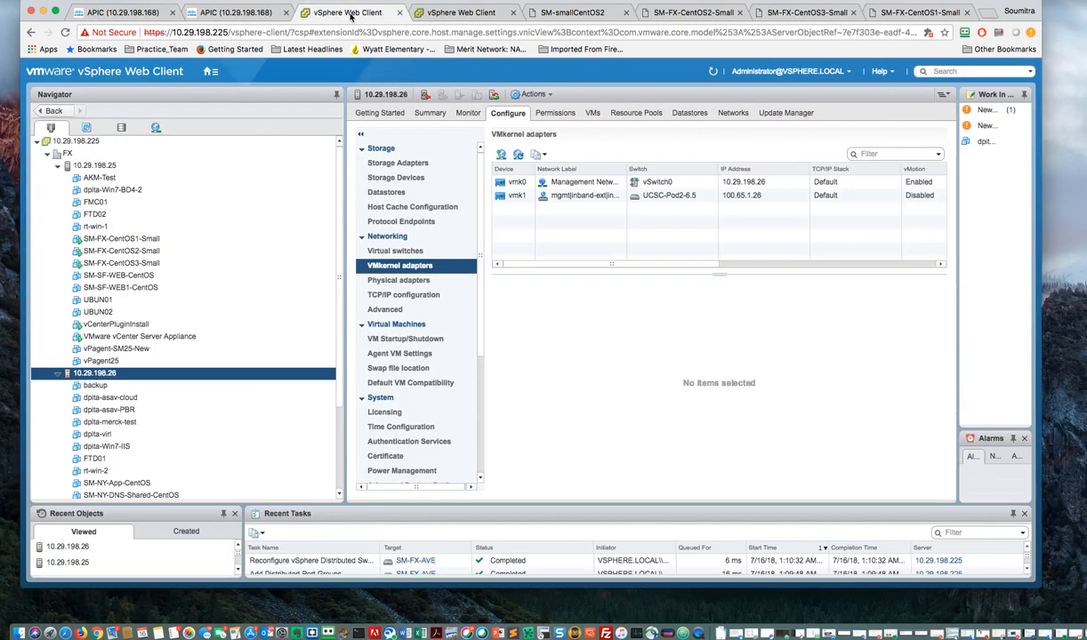
pyautogui.click(209, 71)
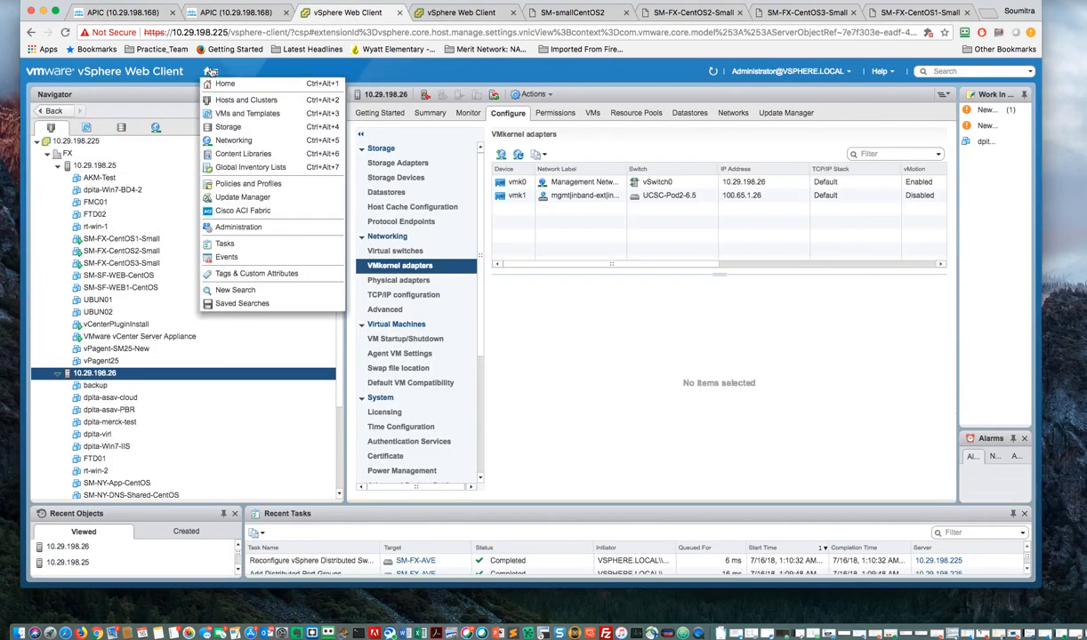
pyautogui.click(237, 143)
pyautogui.click(237, 143)
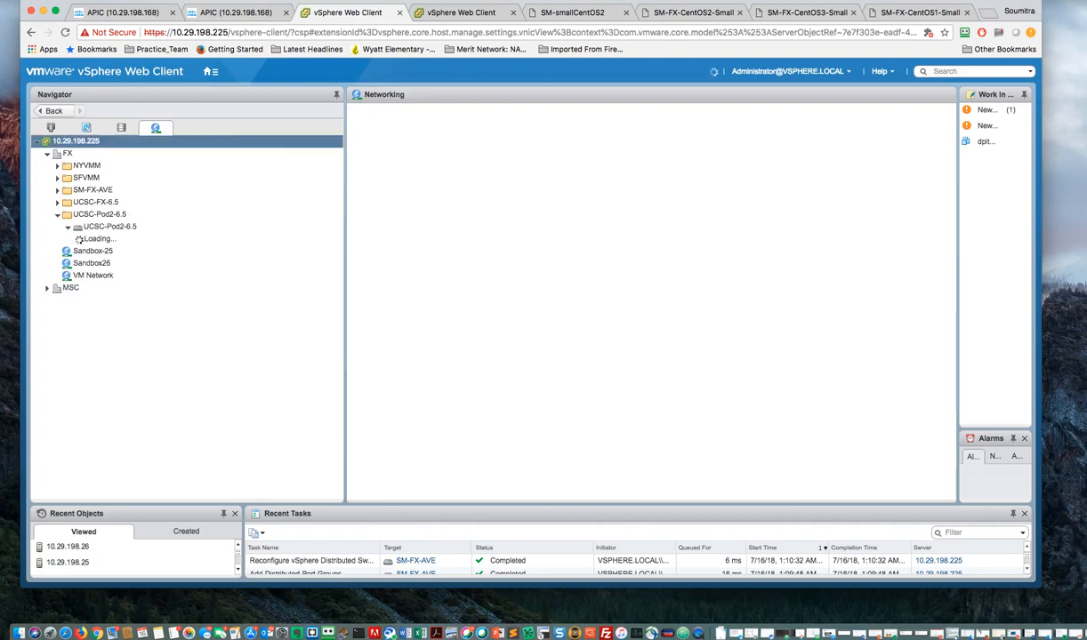
# Step: Expand the SM-FX-AVE folder and distributed switch, then select the outside port group
pyautogui.click(68, 215)
pyautogui.click(57, 215)
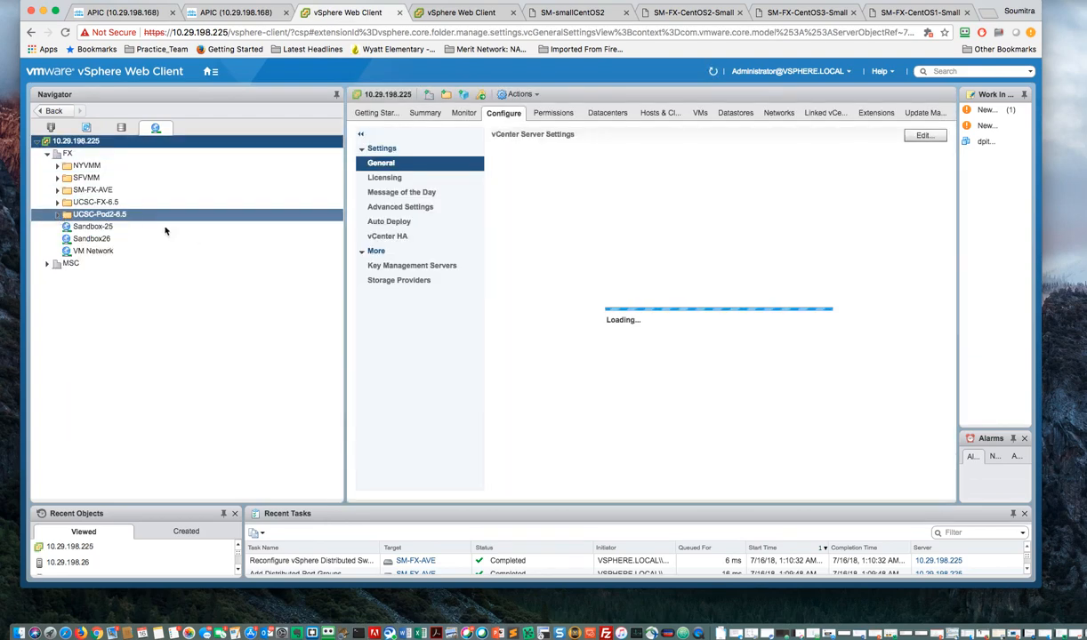
pyautogui.click(98, 203)
pyautogui.click(59, 191)
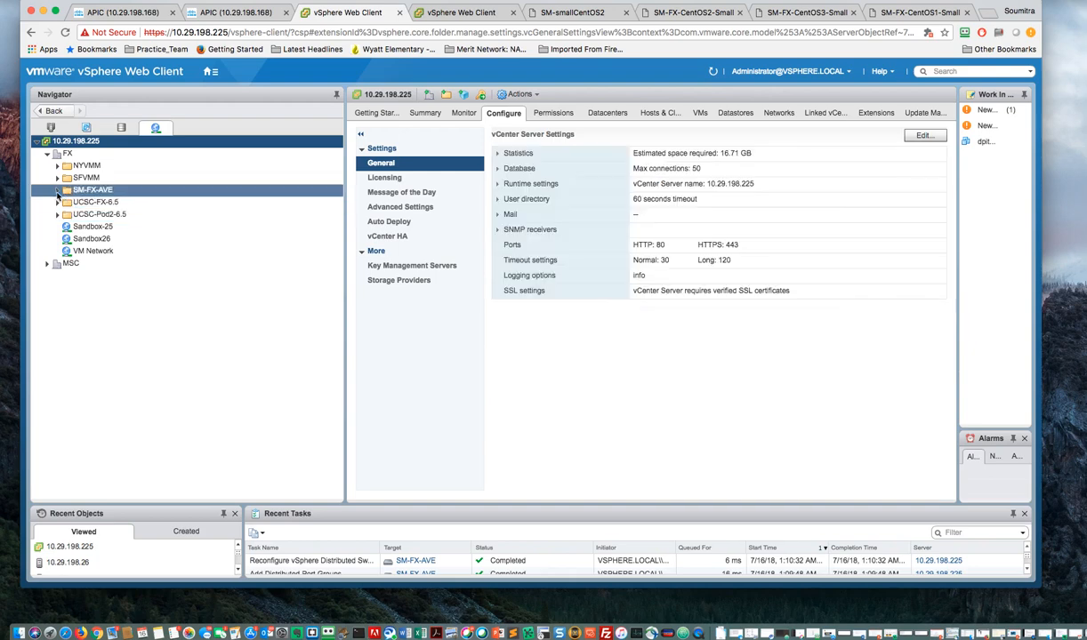
pyautogui.click(58, 190)
pyautogui.click(69, 203)
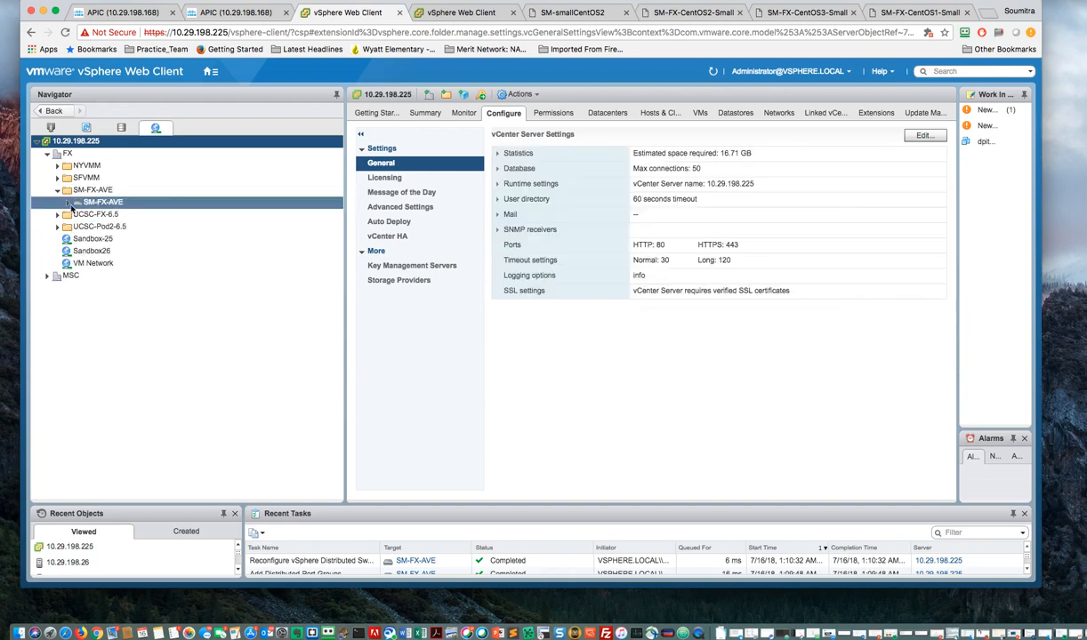
pyautogui.click(67, 205)
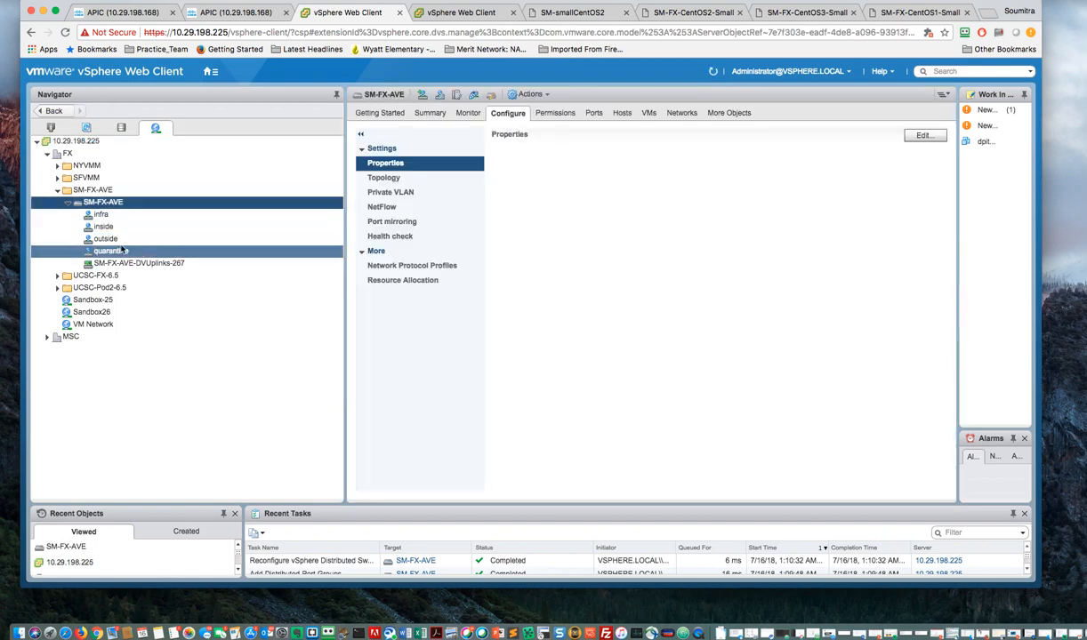
pyautogui.click(115, 239)
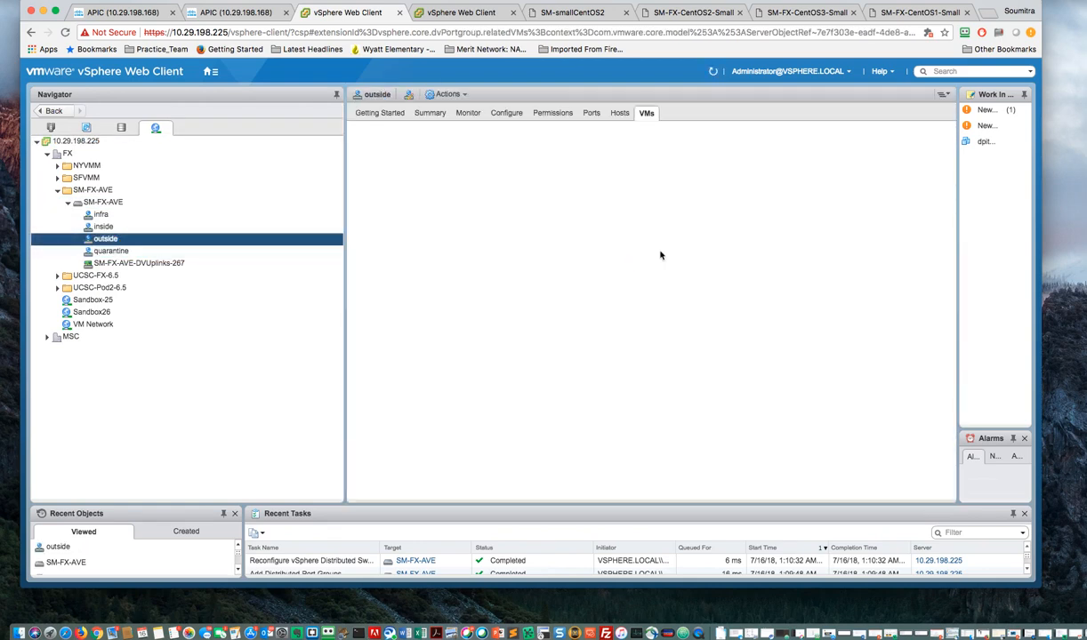
# Step: Check the outside port group's summary, then view its policies showing VLAN trunk range 3967
pyautogui.click(428, 113)
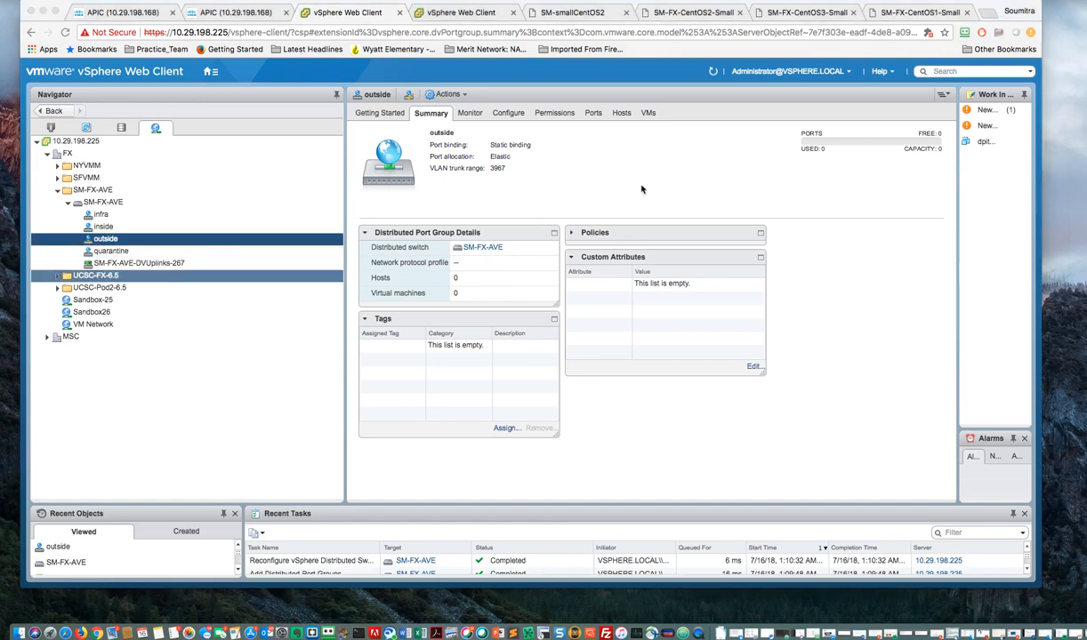
pyautogui.click(509, 115)
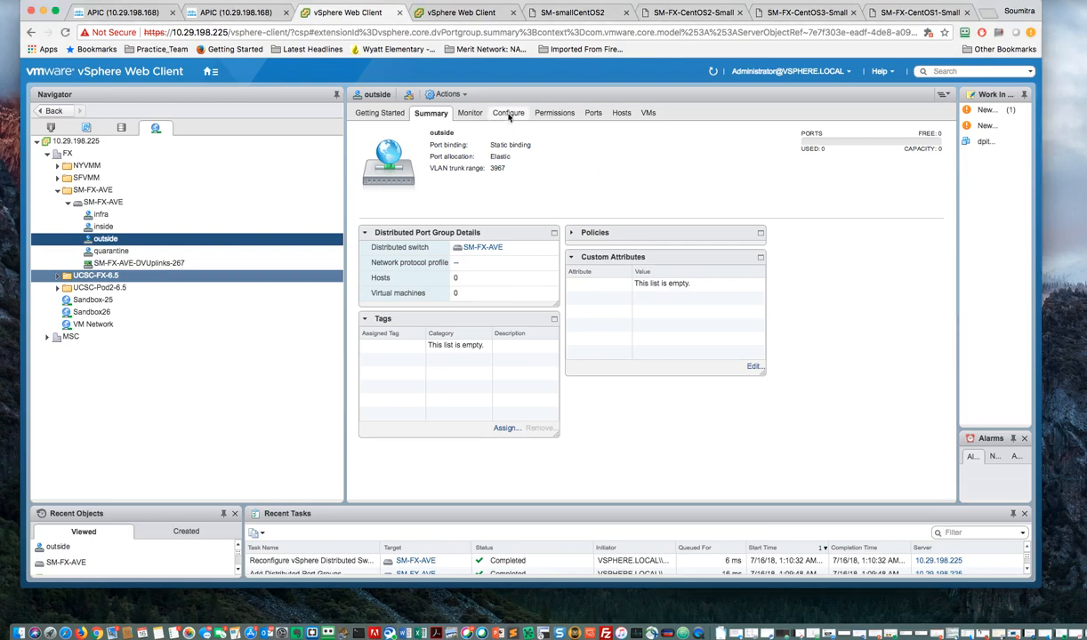
pyautogui.click(509, 116)
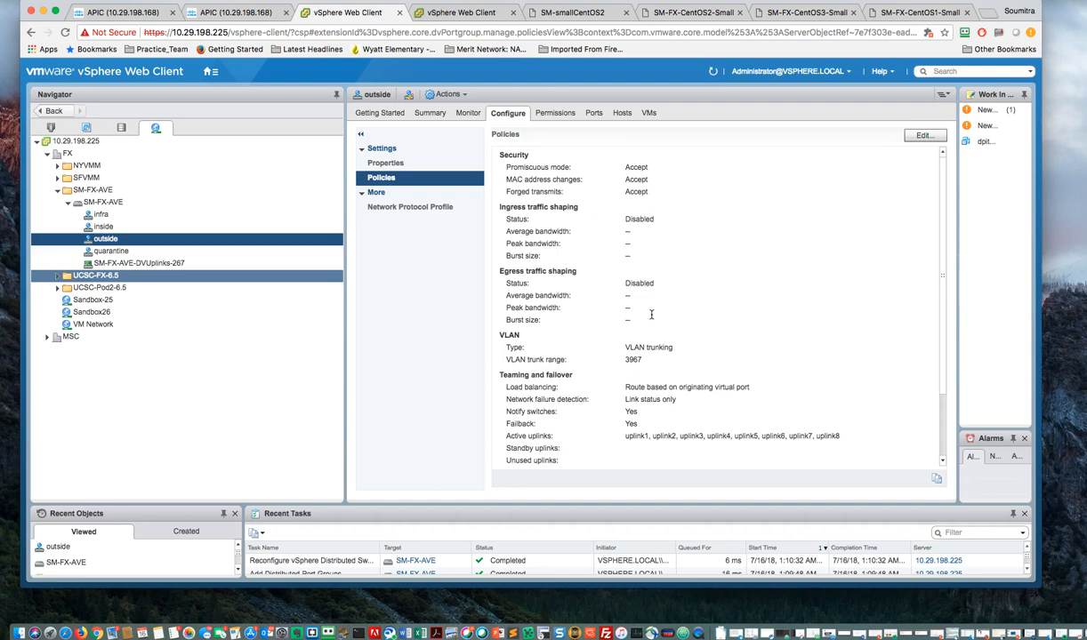
# Step: Highlight the outside port group's VLAN trunk range 3967 and scroll through its policies
pyautogui.moveTo(505, 360); pyautogui.dragTo(636, 362)
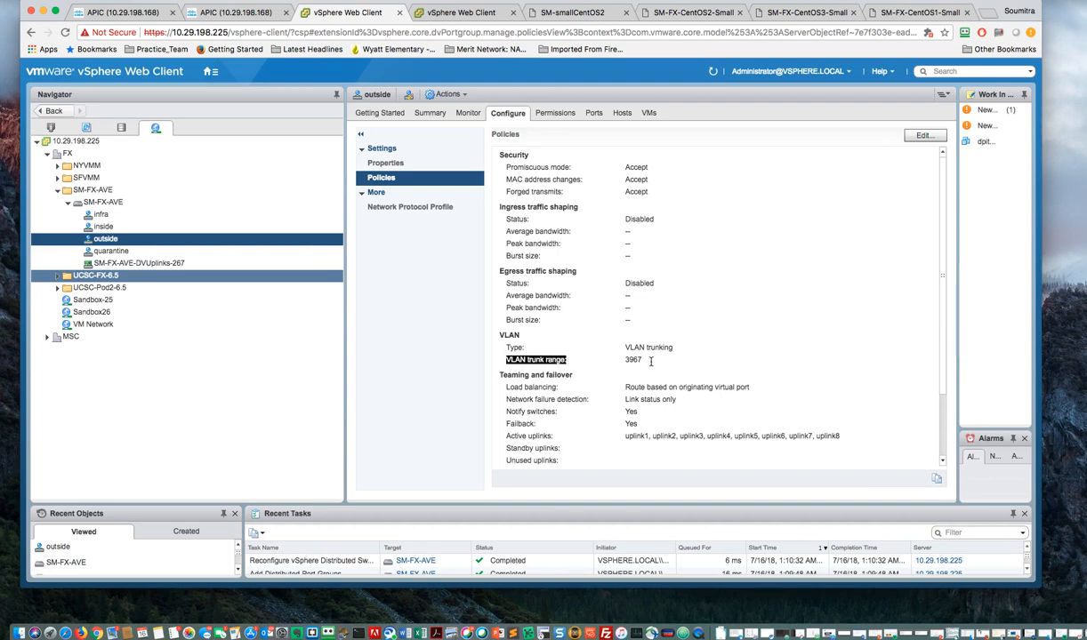
pyautogui.scroll(-3, 652, 360)
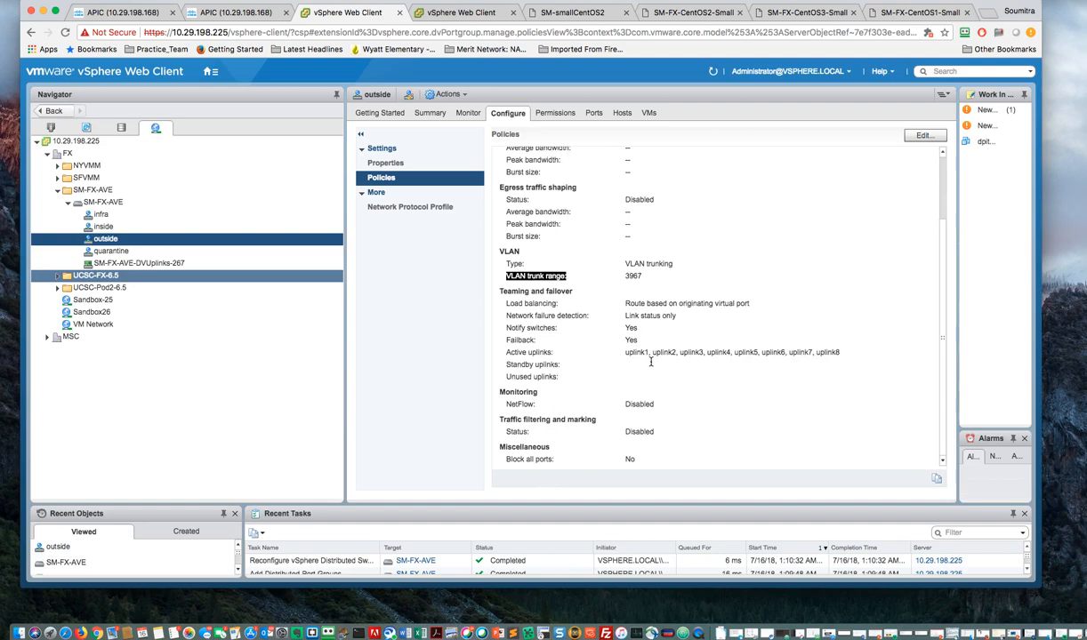
pyautogui.scroll(3, 649, 361)
# Step: Show the inside port group's policies: VLAN trunk range 200-299, uplink1–uplink8 unused
pyautogui.click(103, 226)
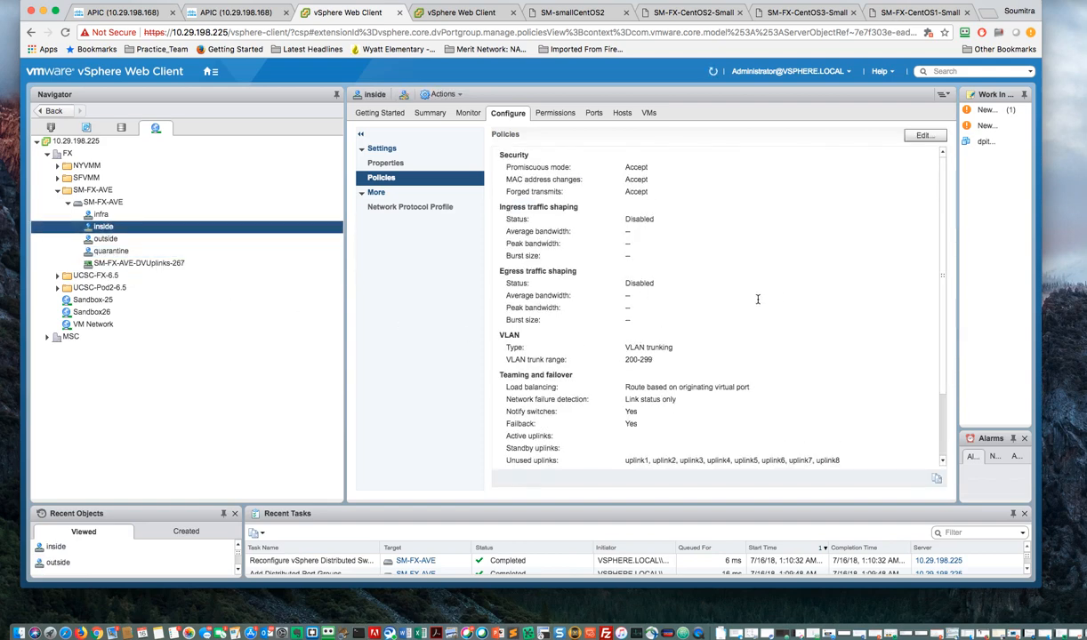
pyautogui.scroll(-2, 758, 299)
pyautogui.scroll(1, 723, 285)
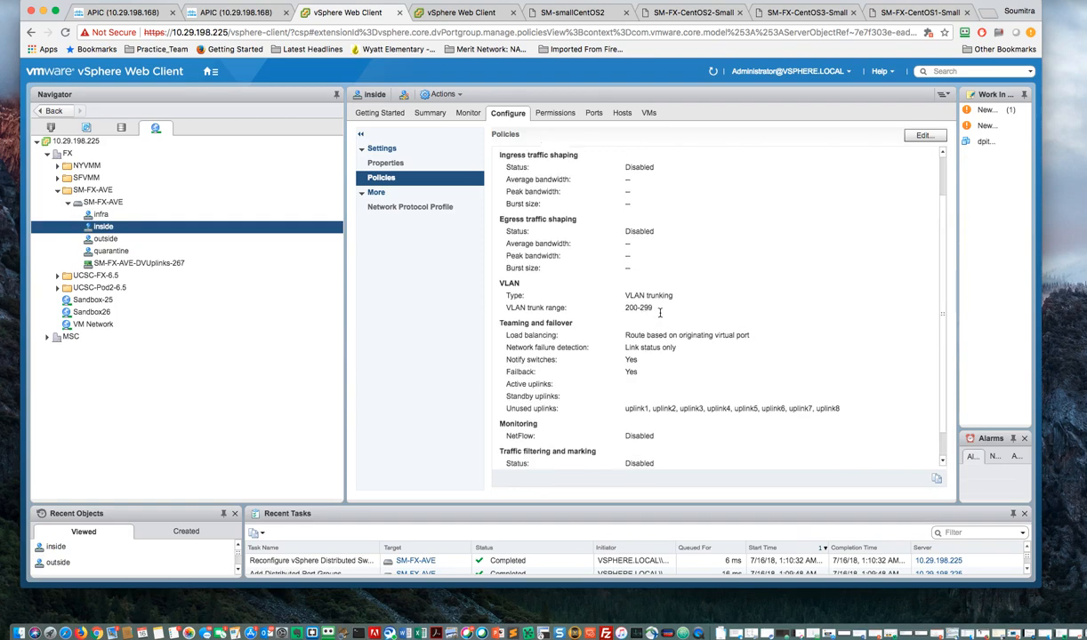
pyautogui.scroll(1, 660, 312)
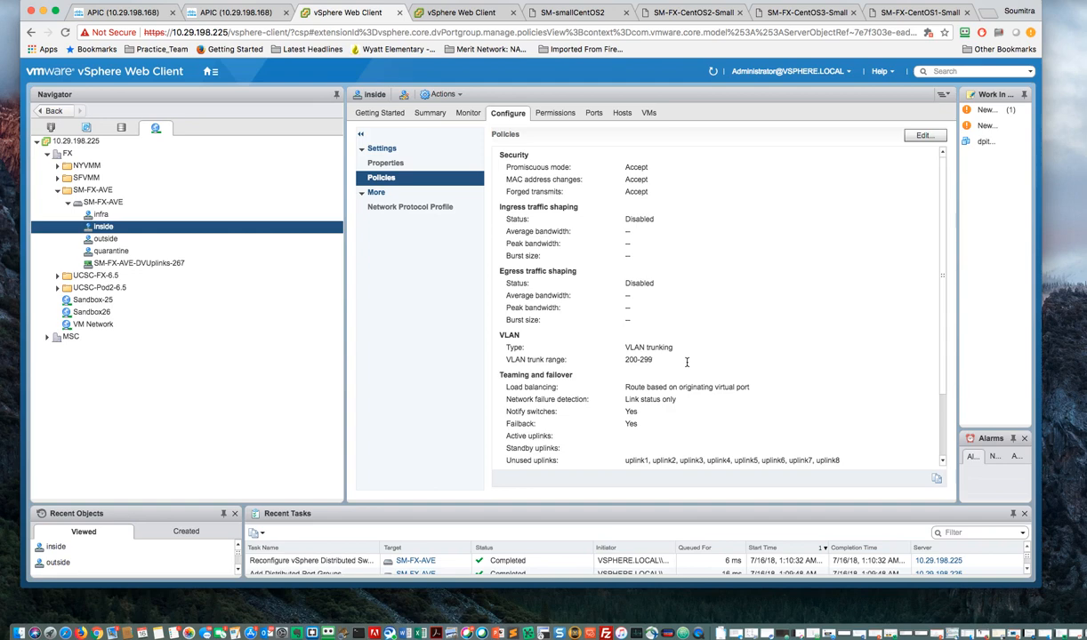
# Step: Review the AVE deck's Topology slide for the vmnic-to-leaf cabling, then minimize PowerPoint
pyautogui.scroll(-2, 687, 362)
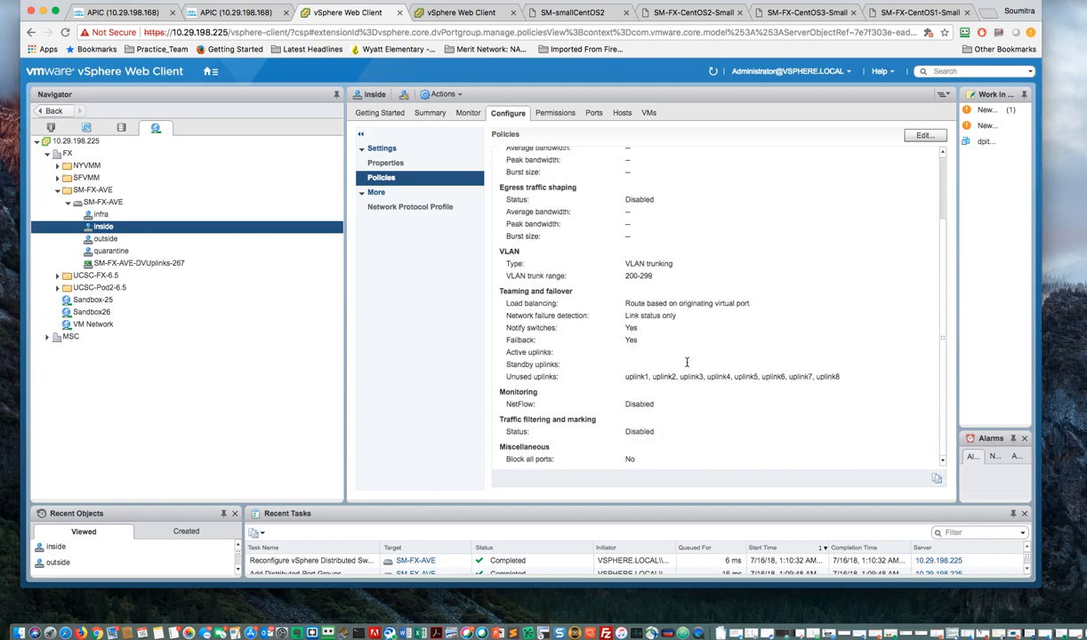
pyautogui.scroll(2, 687, 362)
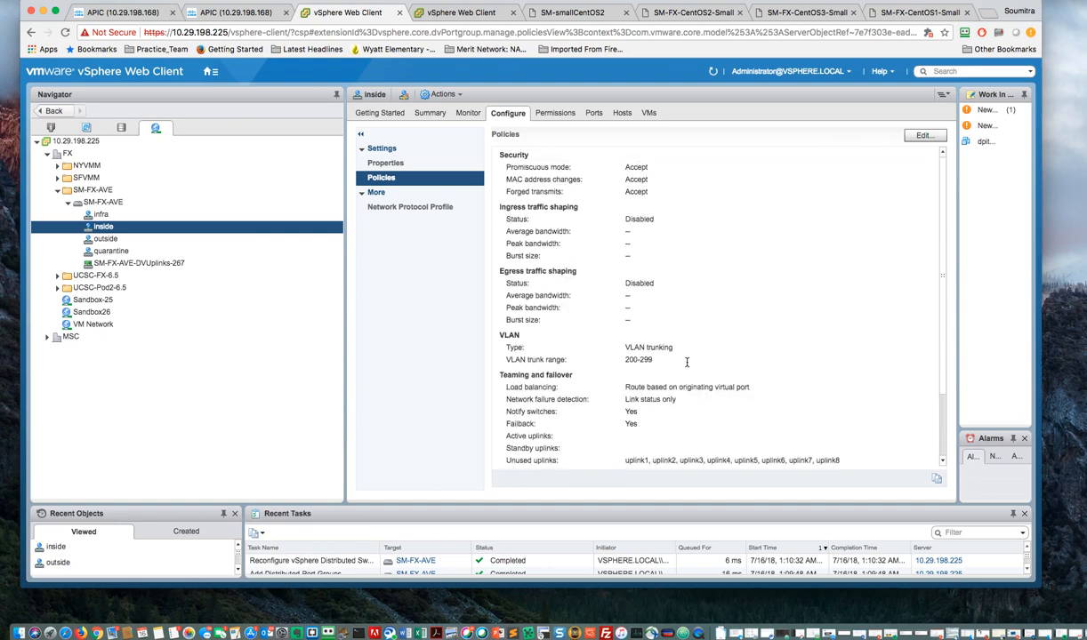
pyautogui.scroll(-2, 687, 362)
pyautogui.scroll(2, 687, 362)
pyautogui.scroll(-1, 519, 329)
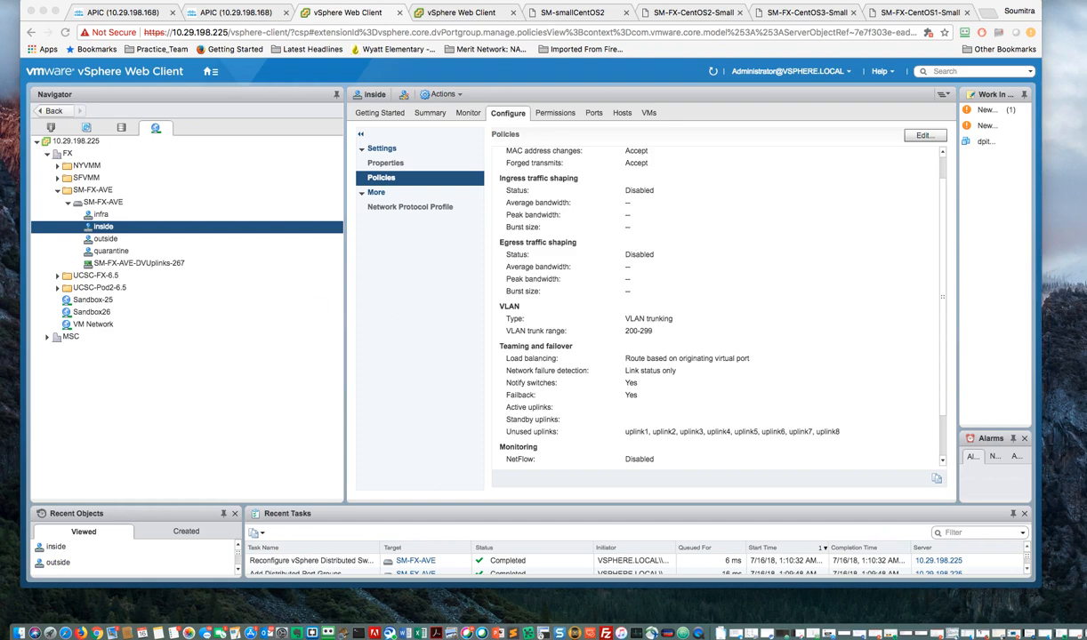
pyautogui.click(499, 633)
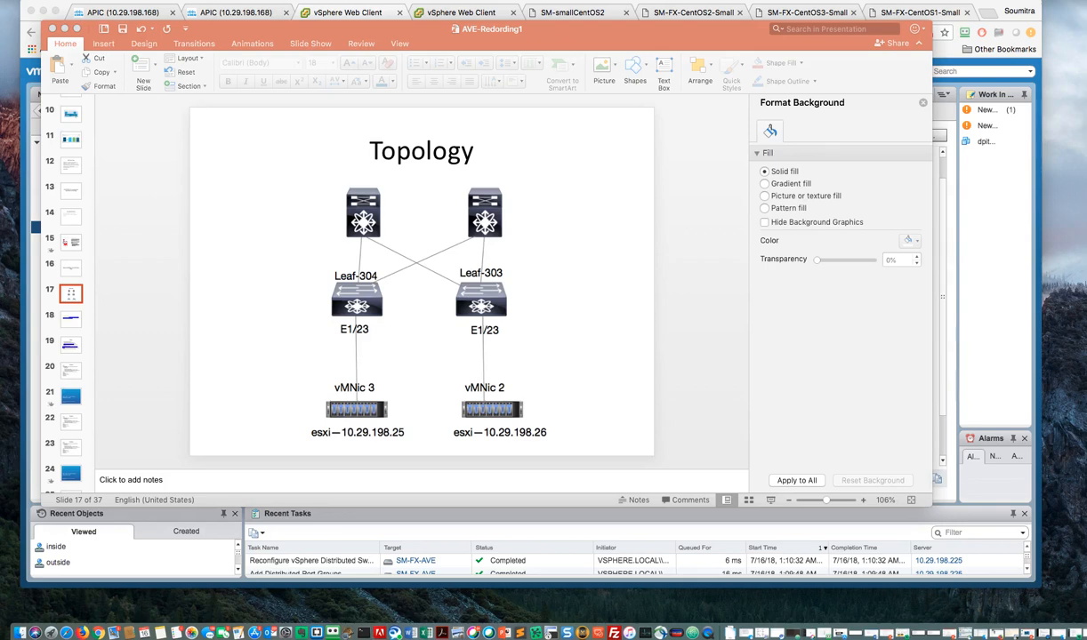
pyautogui.press('super+m')
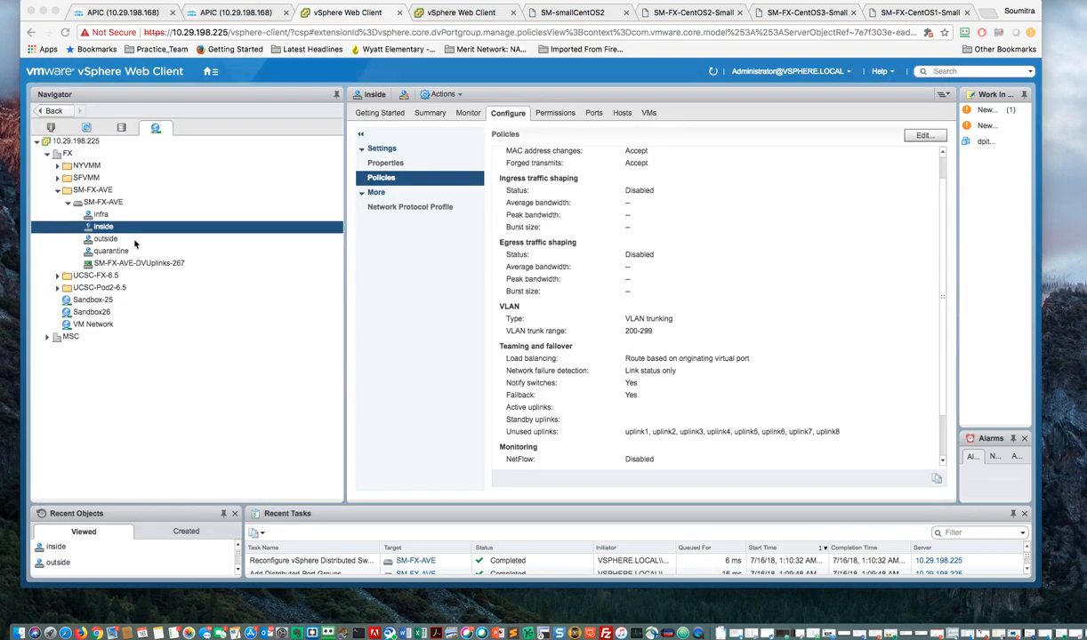
# Step: Add hosts 10.29.198.25 and 10.29.198.26 to SM-FX-AVE, managing physical adapters only, not VMkernel adapters
pyautogui.click(109, 202)
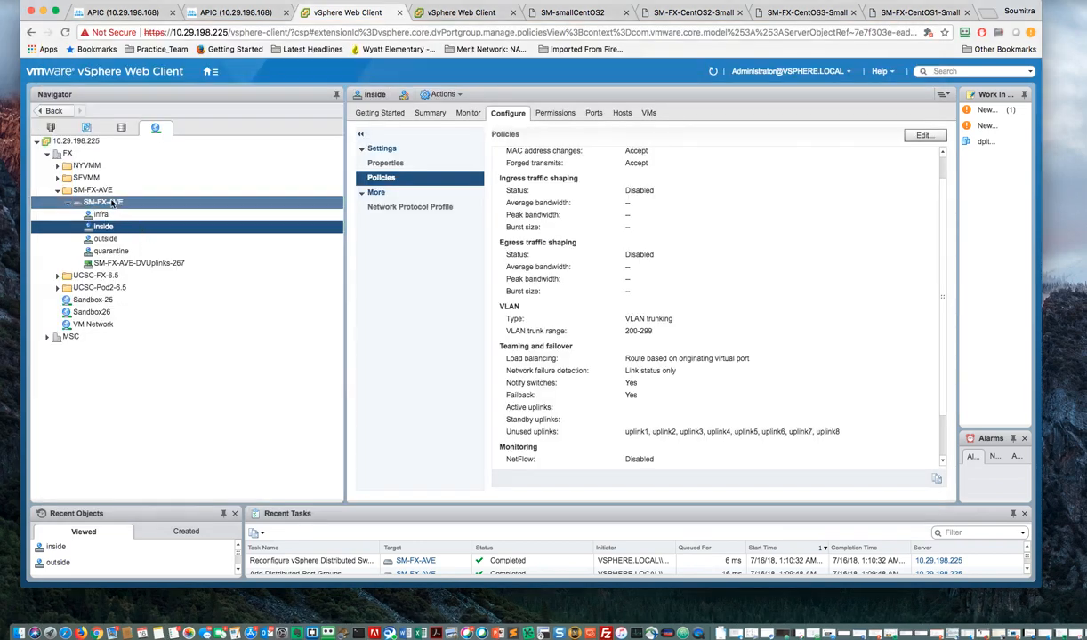
pyautogui.rightClick(111, 203)
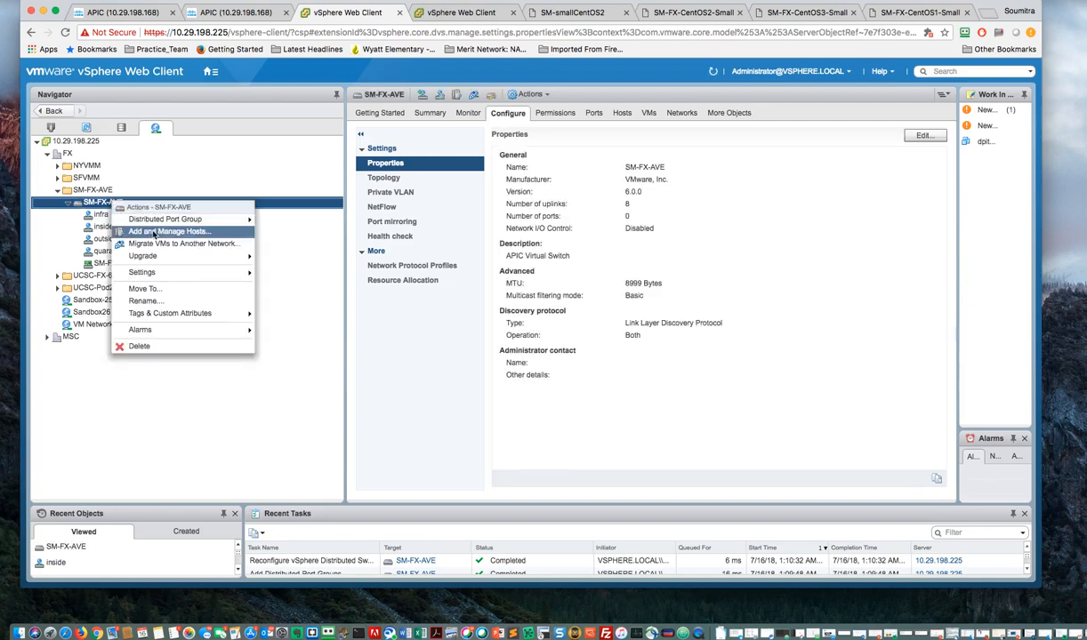
pyautogui.click(169, 231)
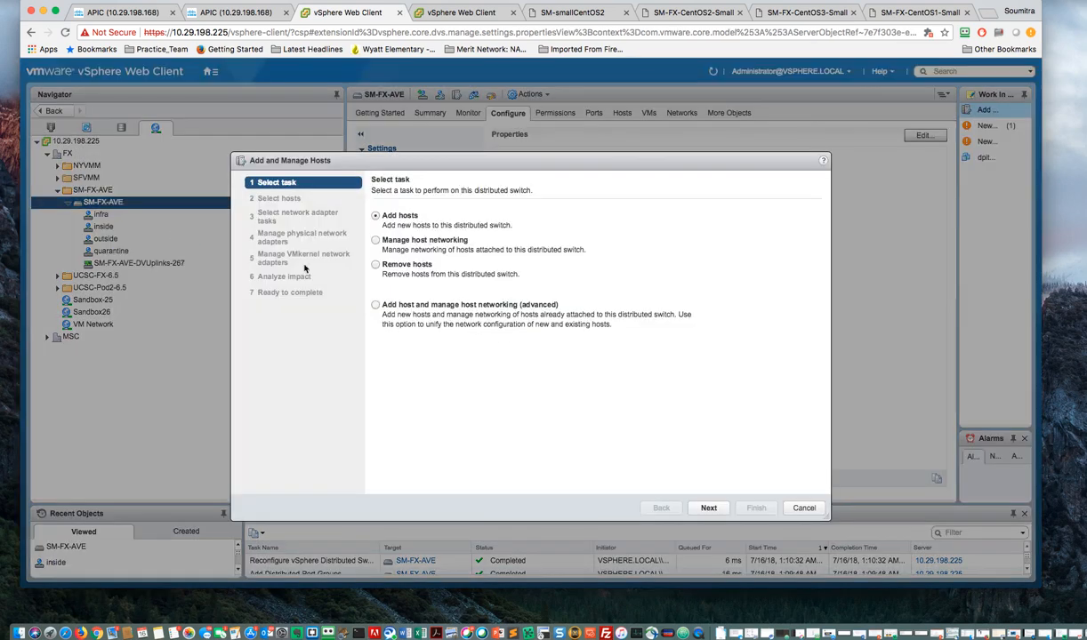
pyautogui.click(709, 508)
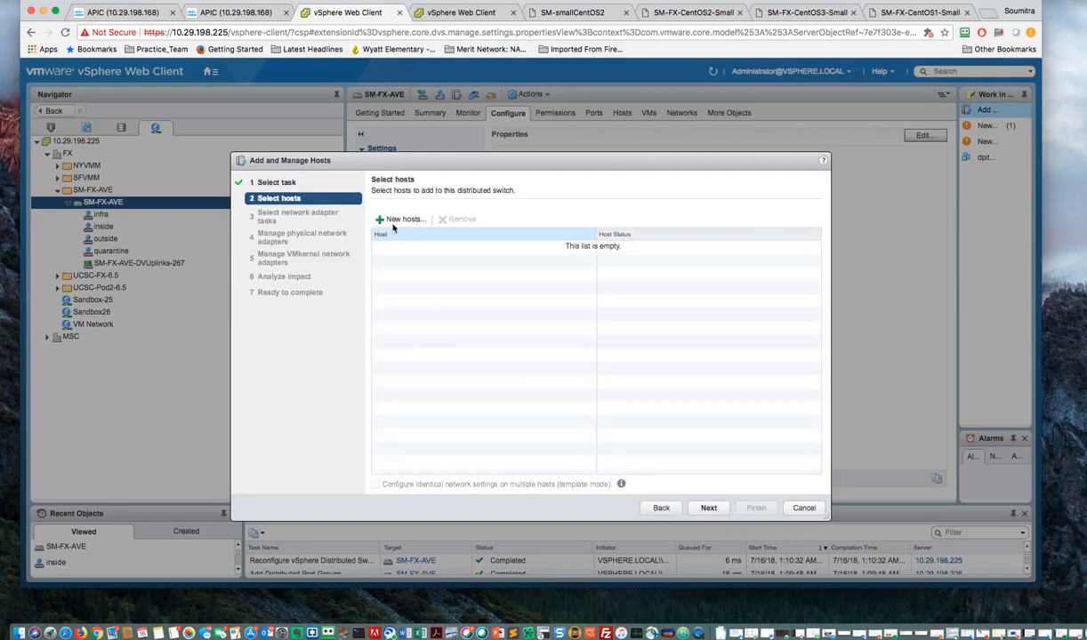
pyautogui.click(398, 219)
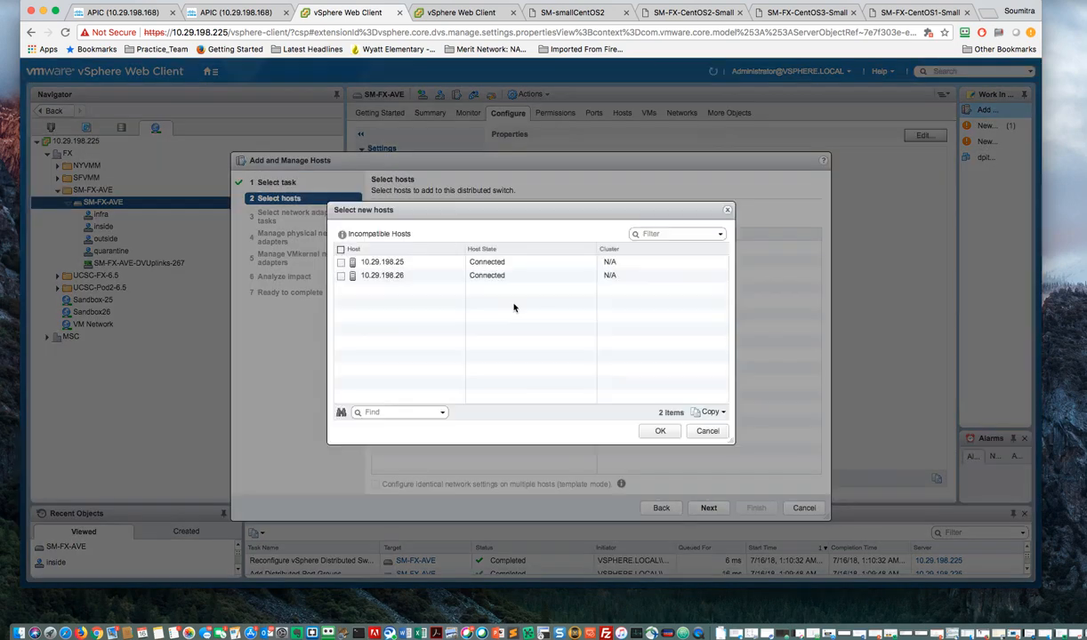
pyautogui.click(340, 249)
pyautogui.click(660, 431)
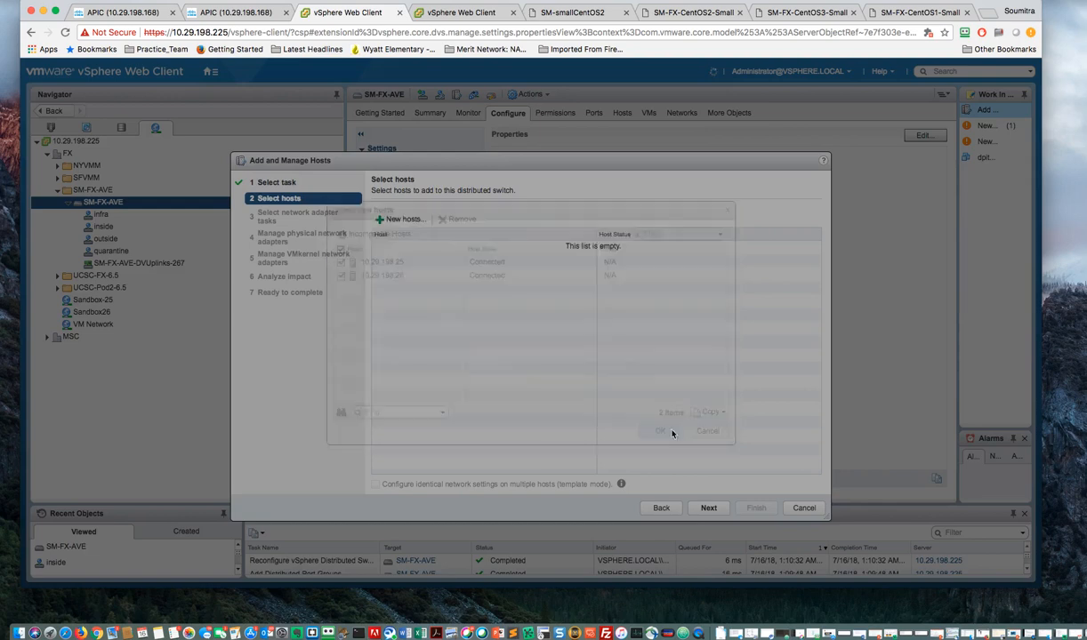
pyautogui.click(708, 508)
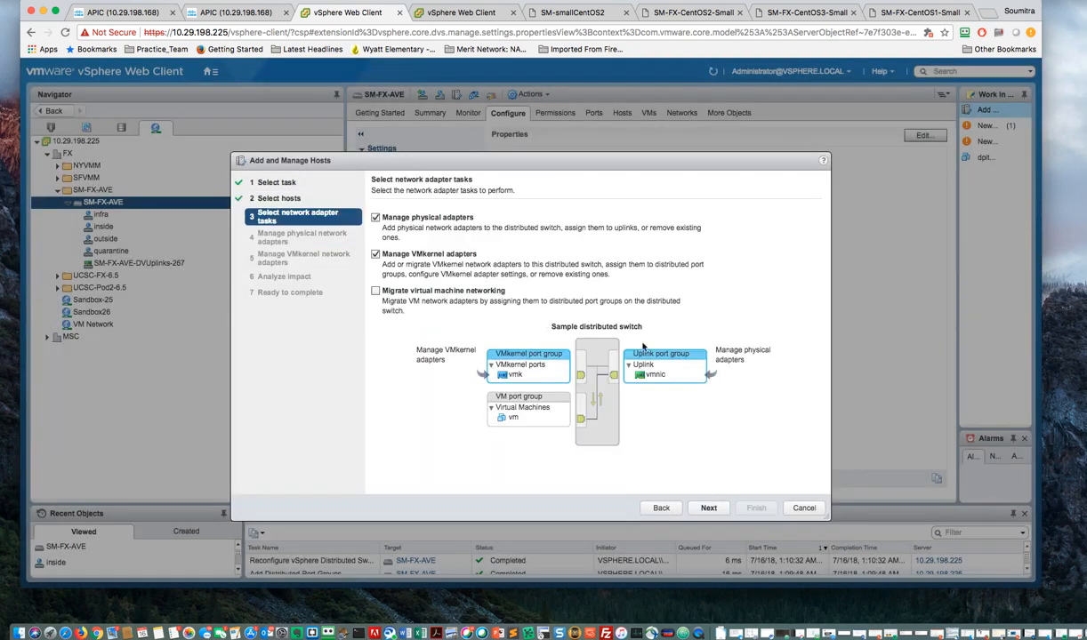
pyautogui.click(376, 254)
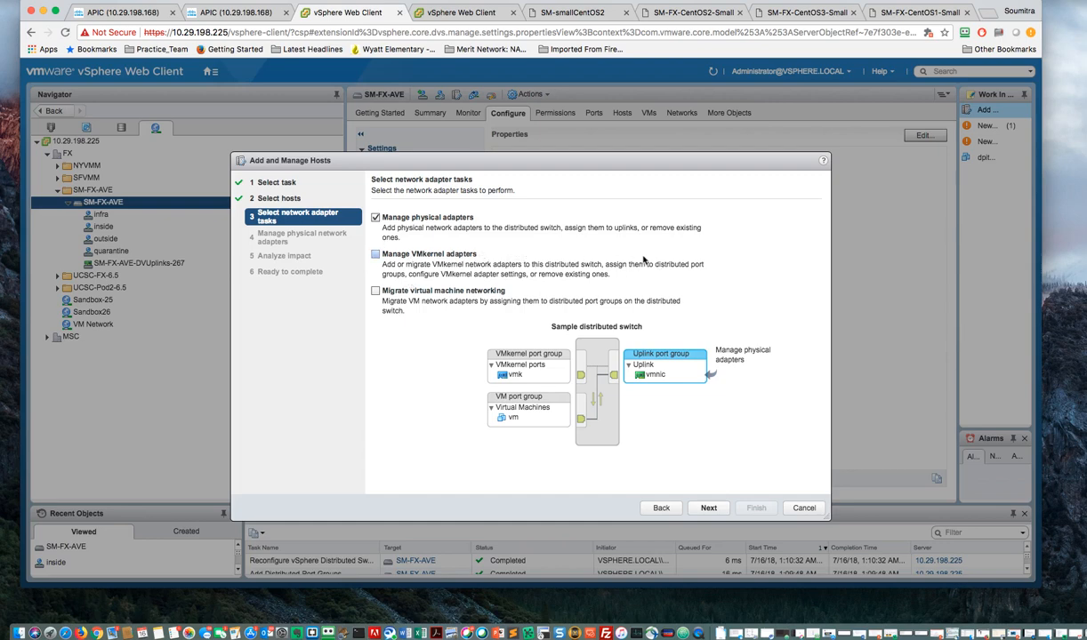
# Step: Auto-assign uplinks to vmnic3 on 10.29.198.25 and vmnic2 on 10.29.198.26, then continue to Analyze Impact
pyautogui.click(709, 508)
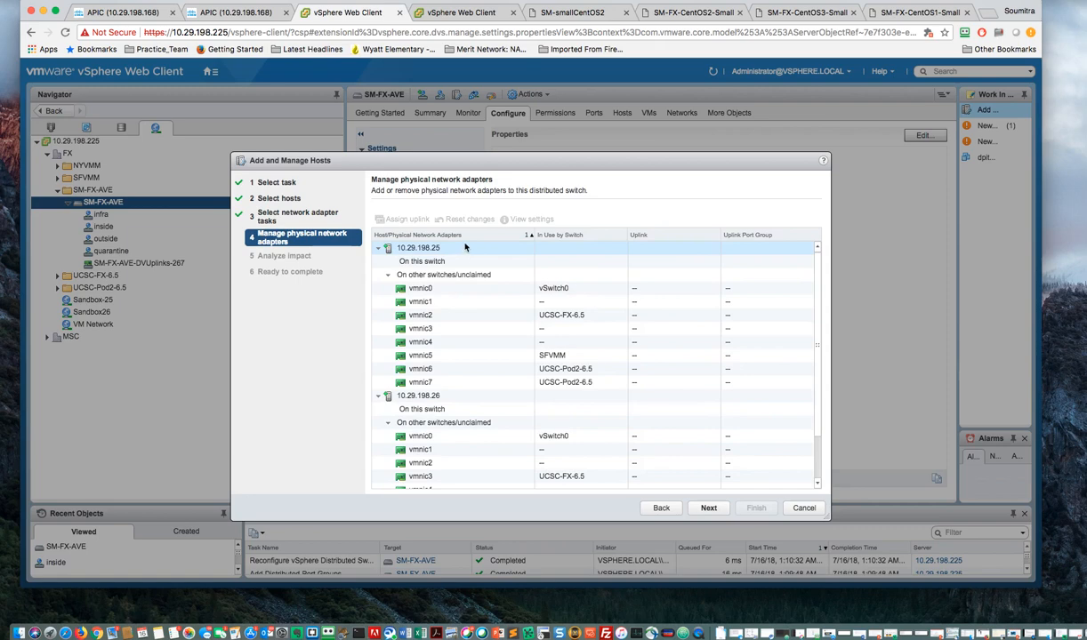
pyautogui.click(423, 328)
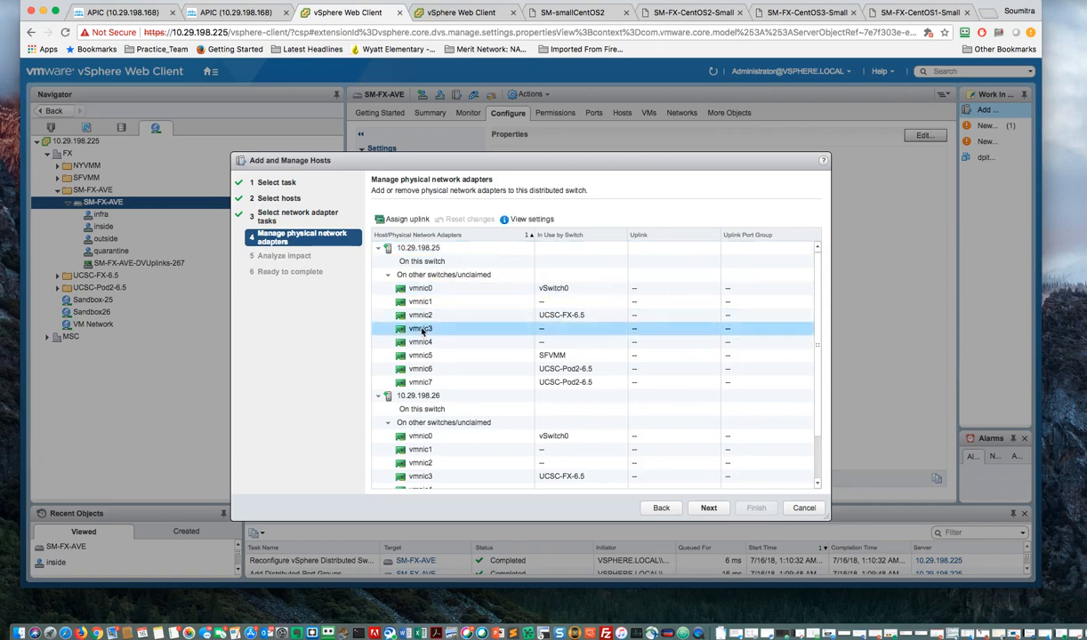
pyautogui.click(407, 222)
pyautogui.click(435, 355)
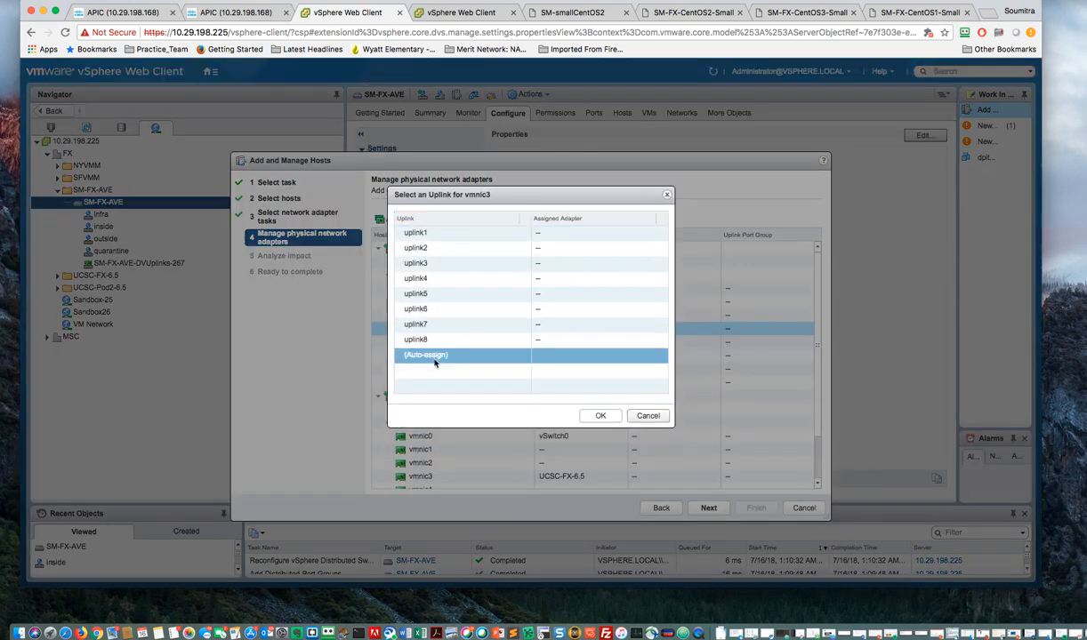
pyautogui.click(600, 415)
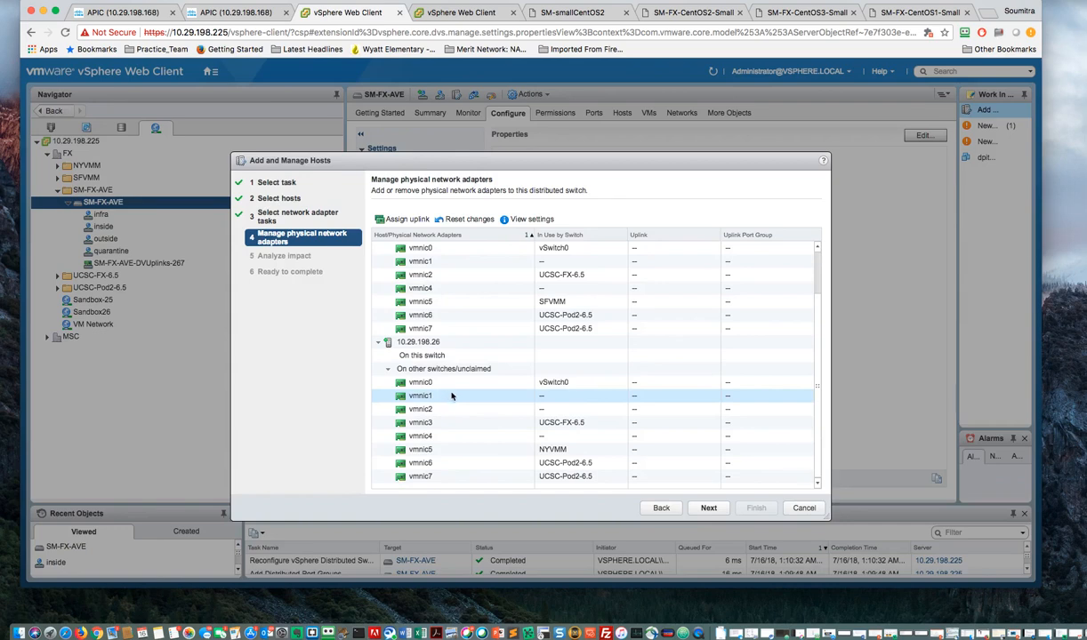
pyautogui.click(424, 410)
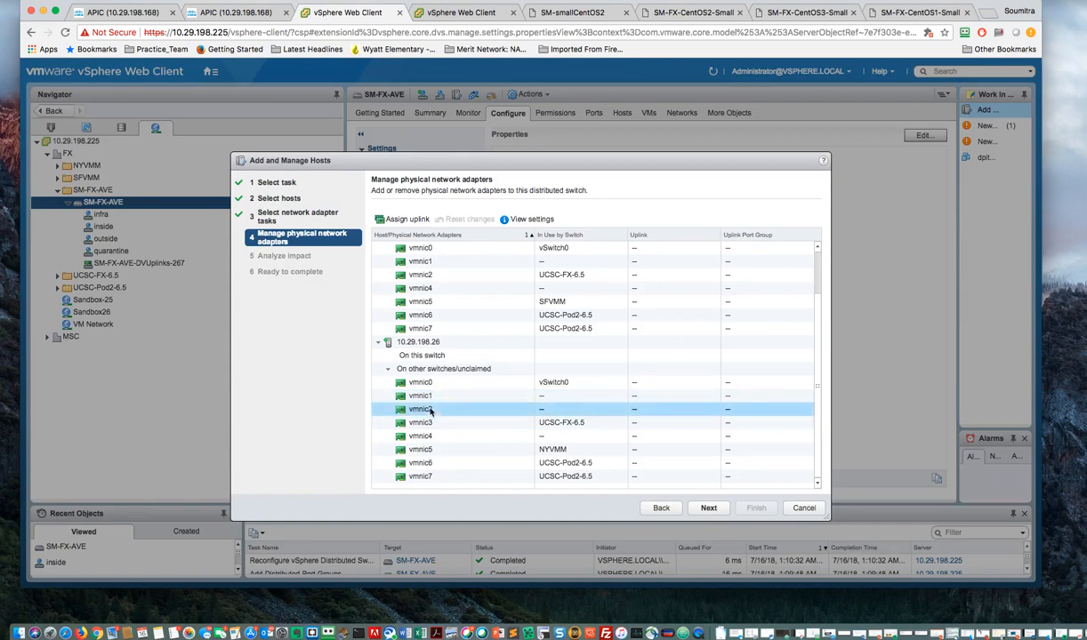
pyautogui.click(395, 222)
pyautogui.click(430, 356)
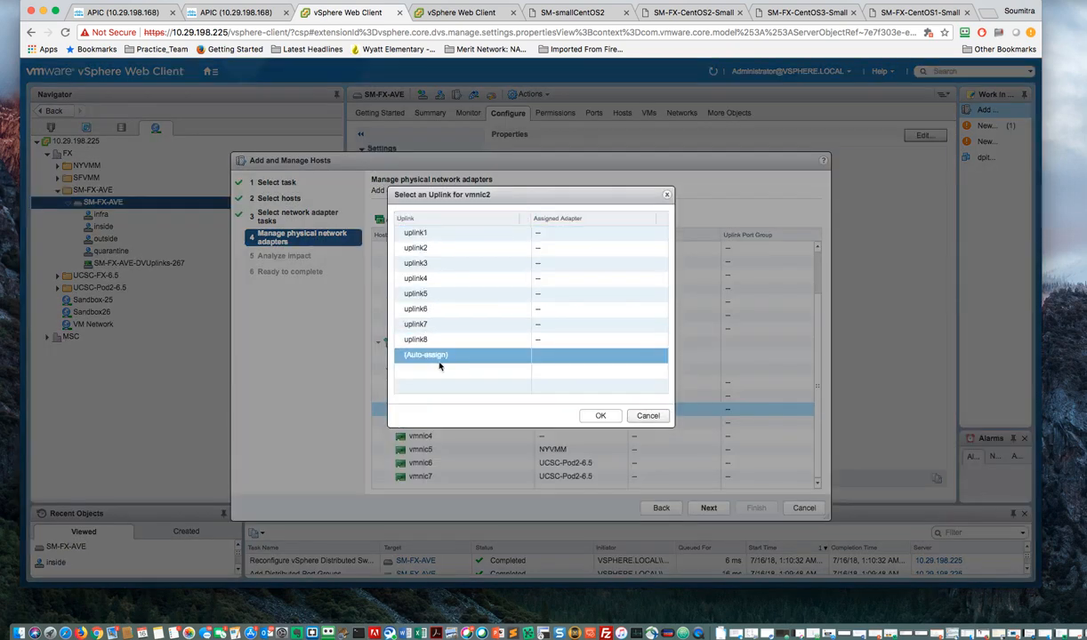
pyautogui.click(600, 417)
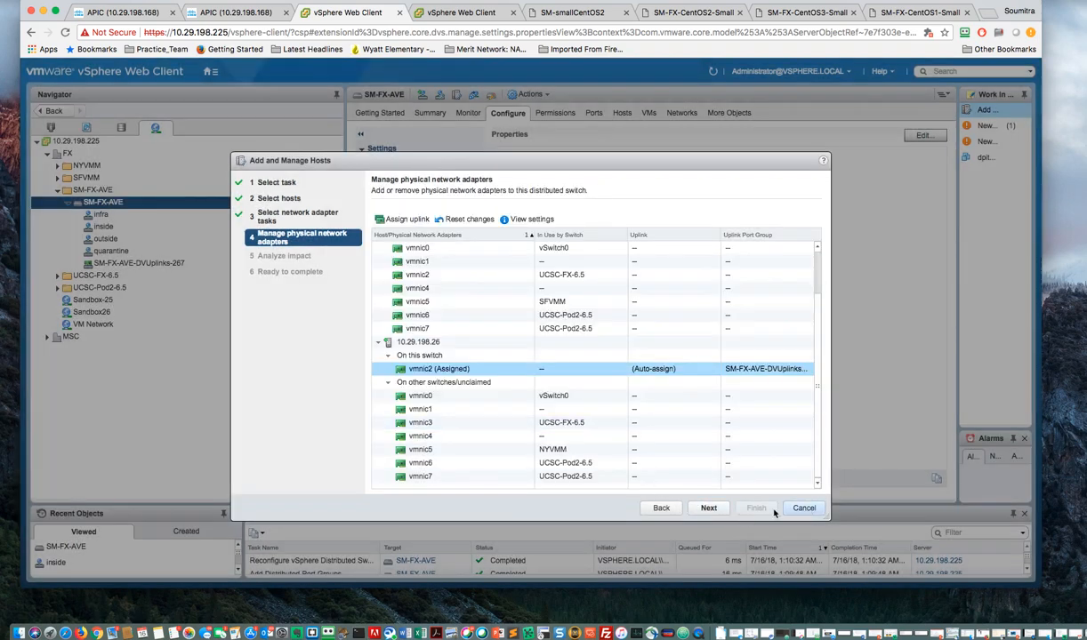
pyautogui.click(717, 509)
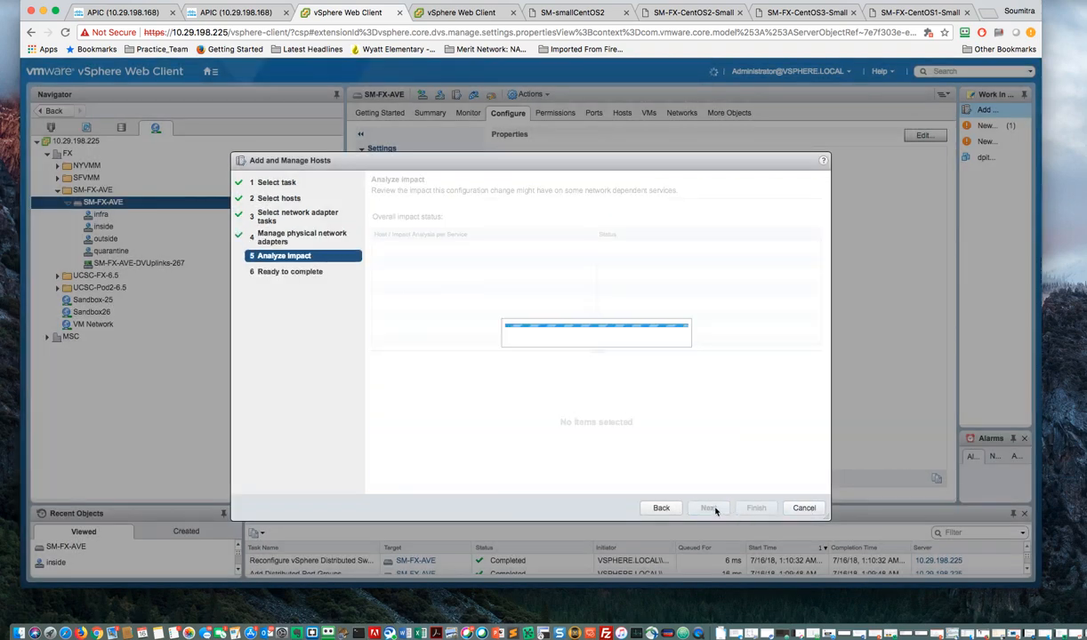
# Step: Complete the Add and Manage Hosts wizard for SM-FX-AVE and return to the vSphere Web Client tab
pyautogui.click(709, 509)
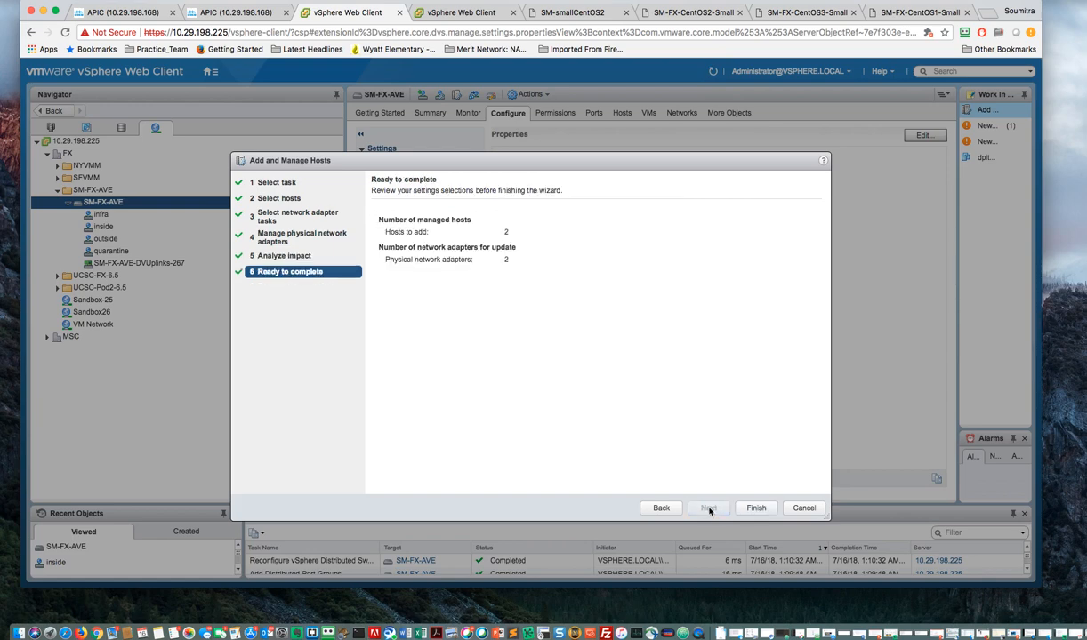
pyautogui.click(757, 509)
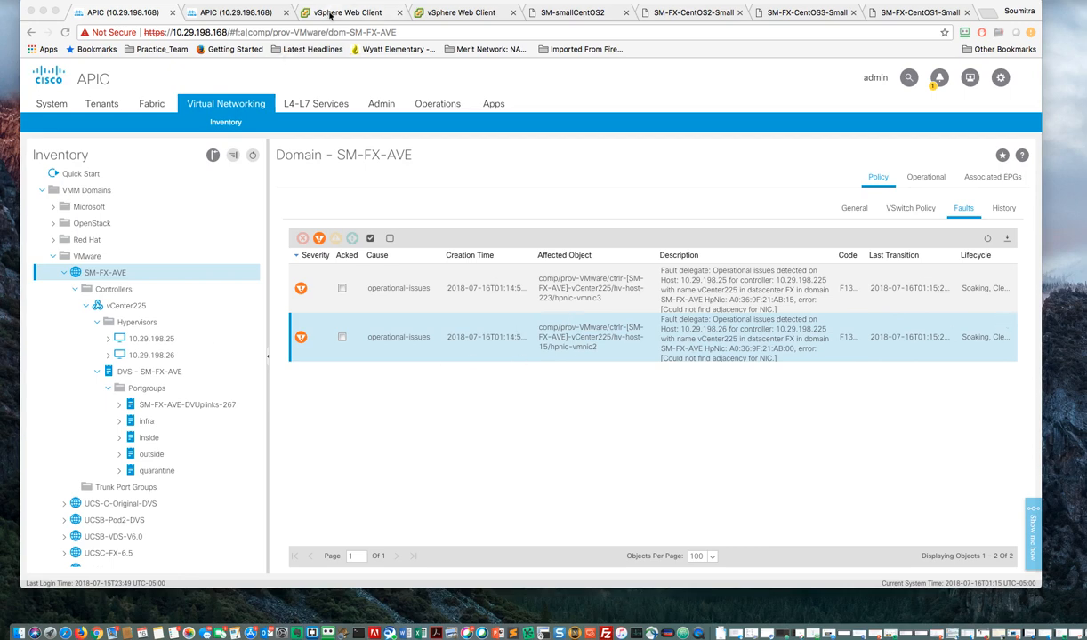
pyautogui.click(340, 14)
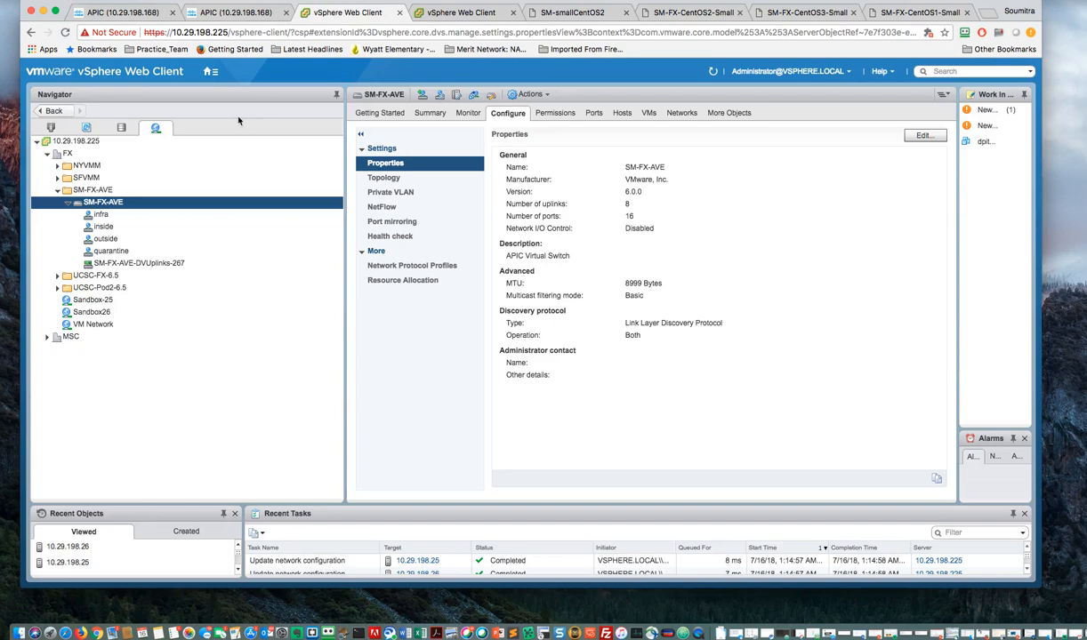
# Step: In Hosts and Clusters, show the SM-FX-AVE virtual switch for host 10.29.198.25
pyautogui.click(211, 71)
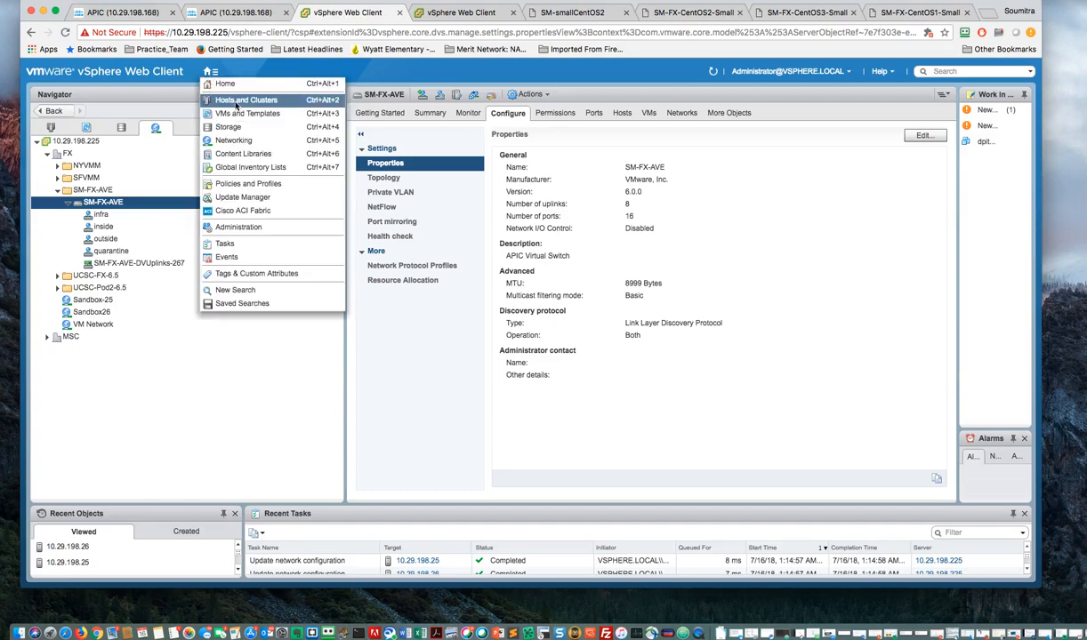
pyautogui.click(233, 100)
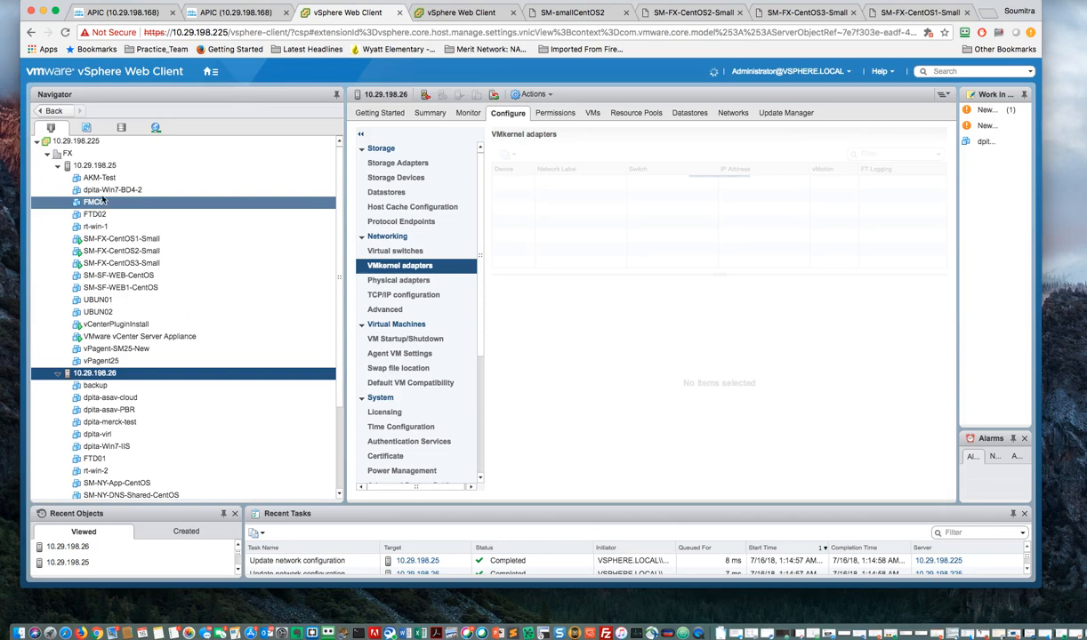
pyautogui.click(104, 173)
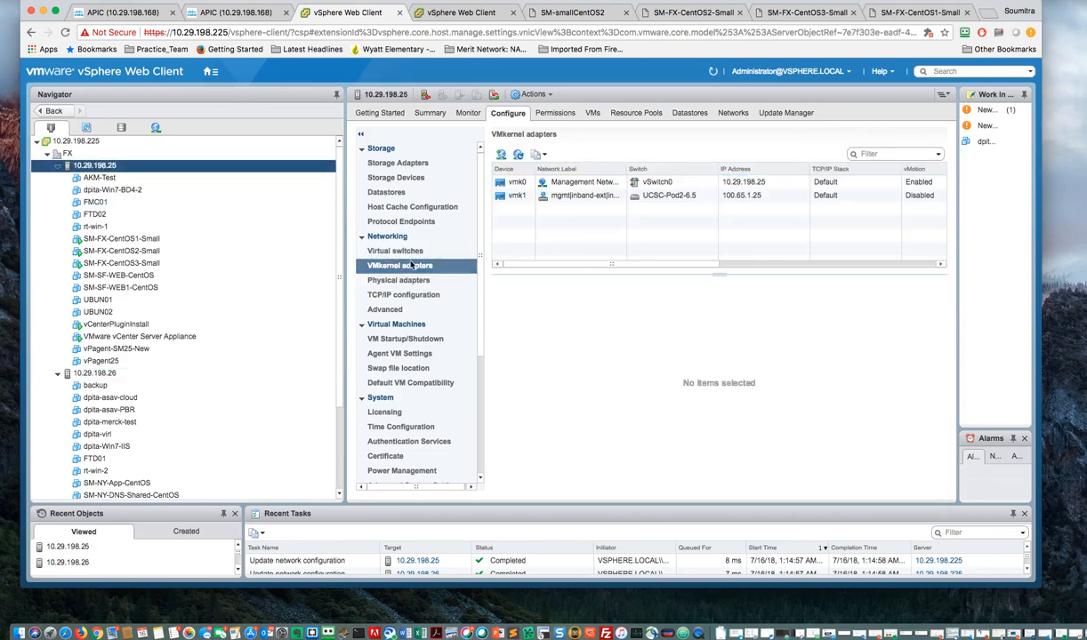
pyautogui.press('Up')
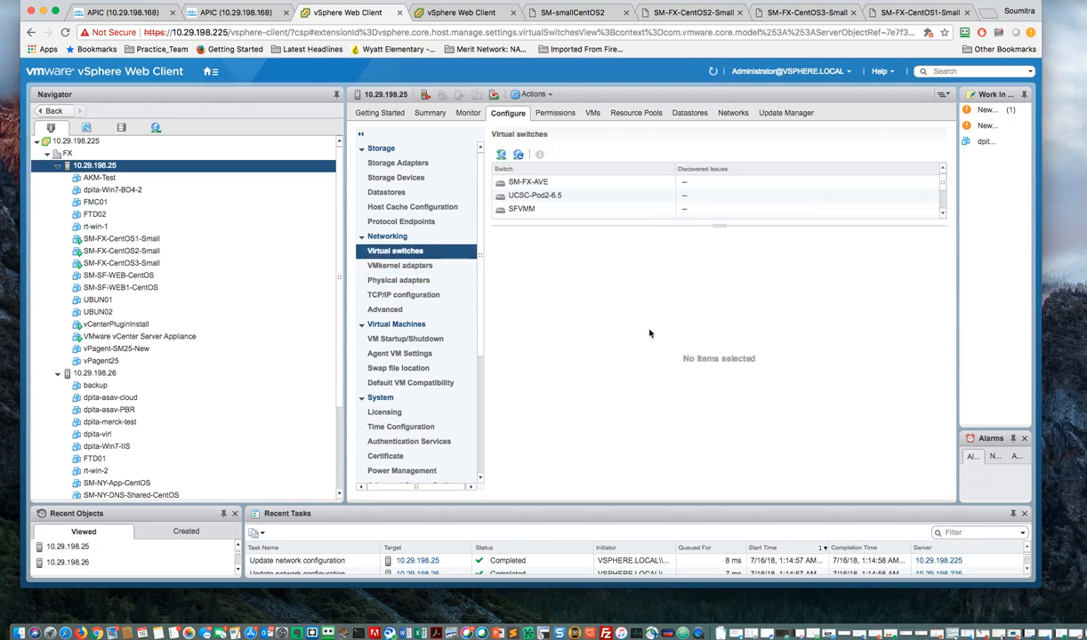
pyautogui.click(527, 183)
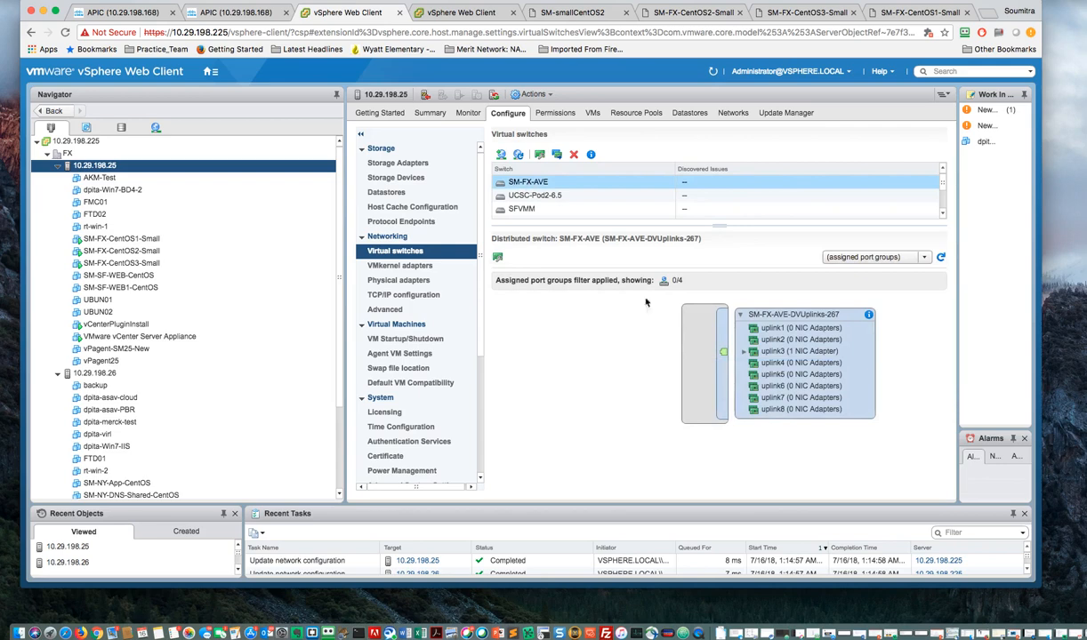
# Step: Confirm vmnic3 on uplink3 has LLDP neighbour Leaf-304 on Eth1/23, then select host 10.29.198.26
pyautogui.click(742, 352)
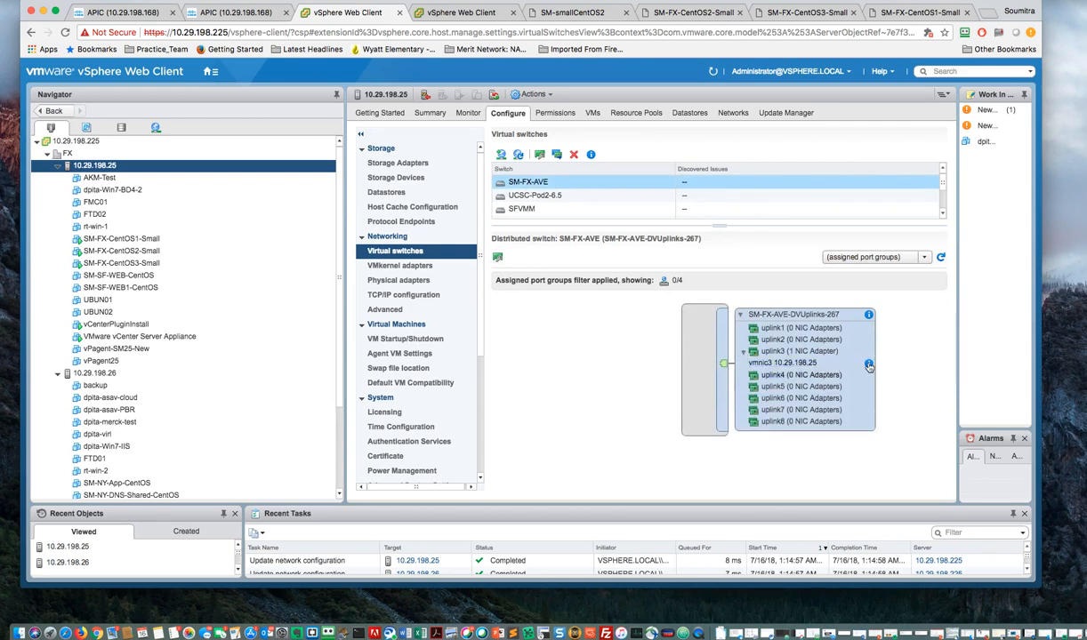
pyautogui.click(868, 364)
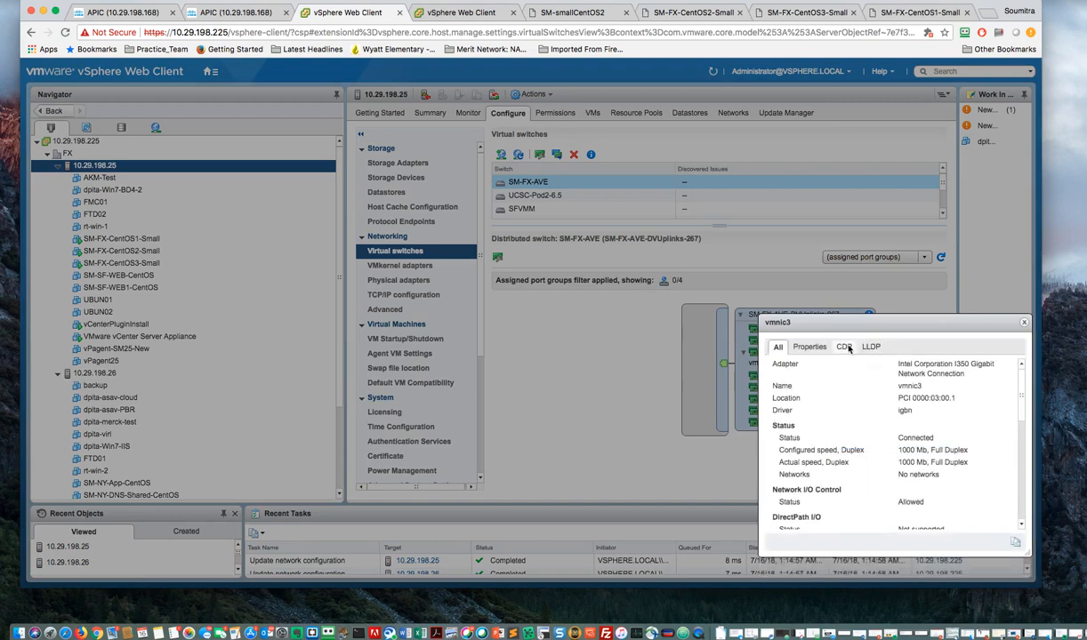
pyautogui.click(870, 347)
pyautogui.moveTo(840, 318); pyautogui.dragTo(764, 298)
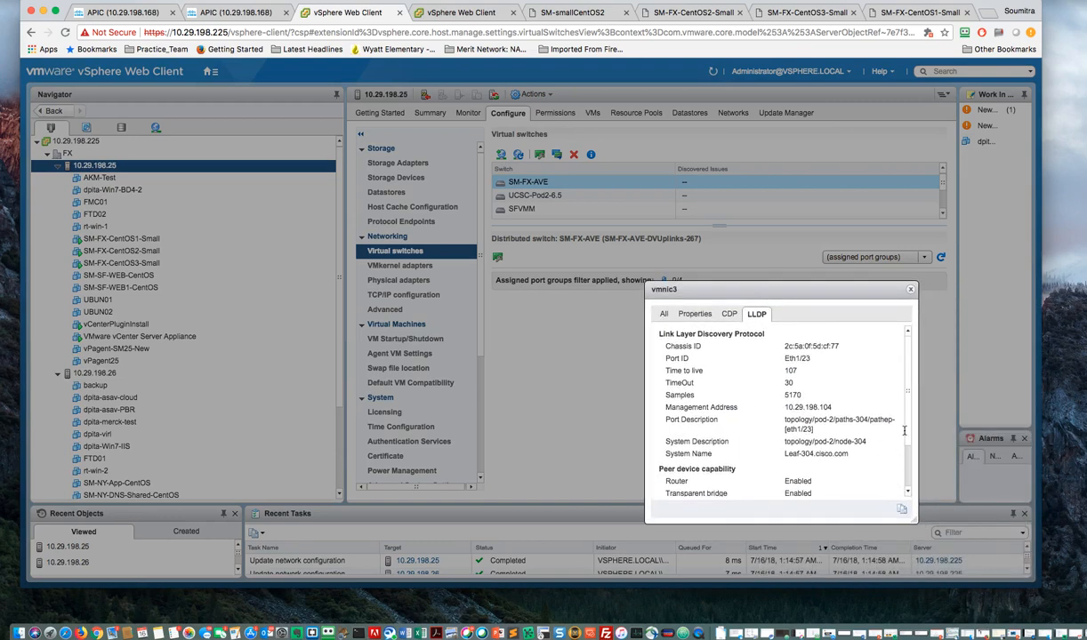
pyautogui.moveTo(908, 434); pyautogui.dragTo(911, 457)
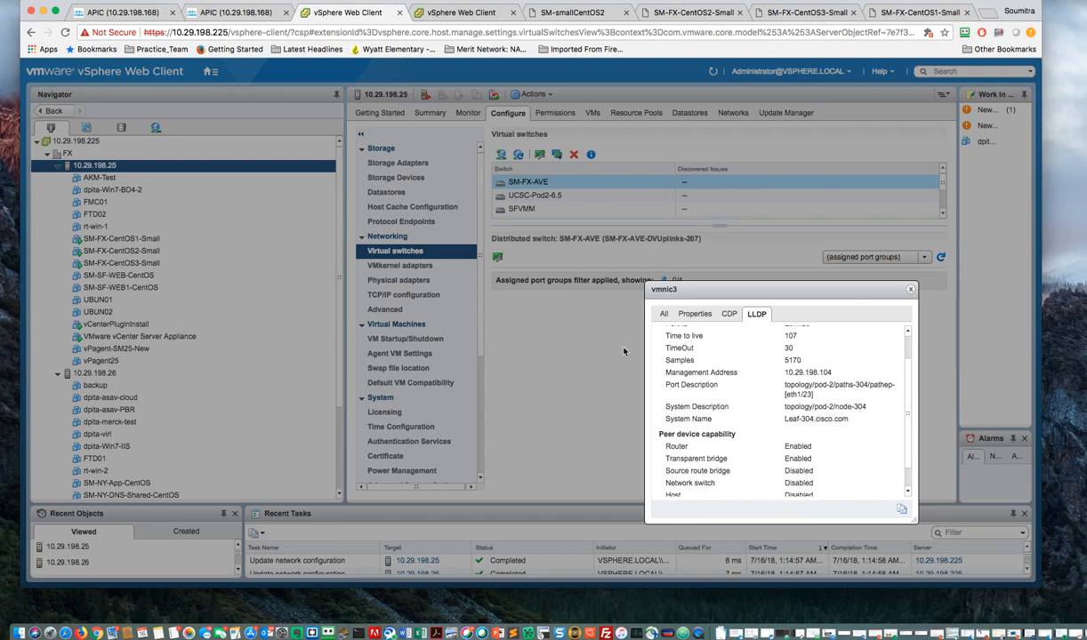
pyautogui.click(868, 279)
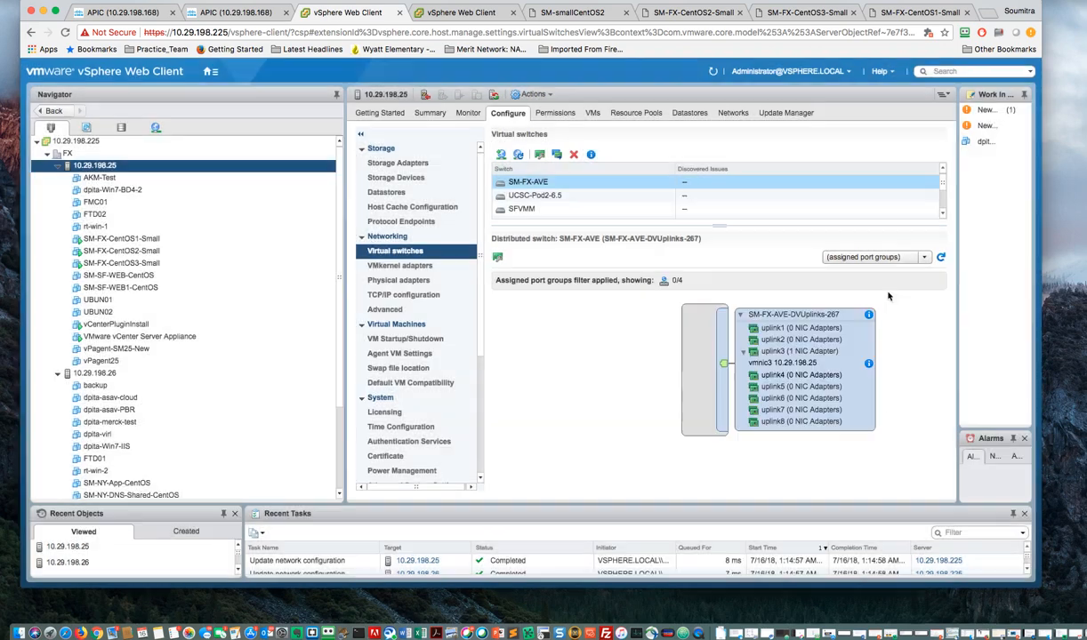
pyautogui.click(95, 373)
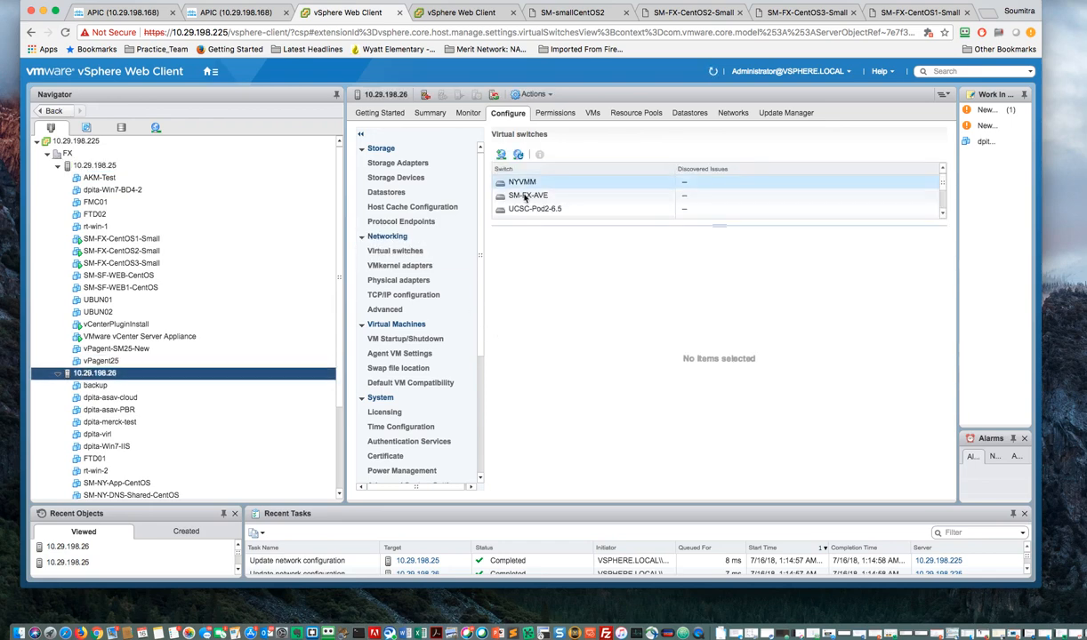
# Step: On host 10.29.198.26's SM-FX-AVE switch, confirm vmnic2 on uplink1 reports LLDP neighbour Leaf-303 on Eth1/23
pyautogui.click(531, 197)
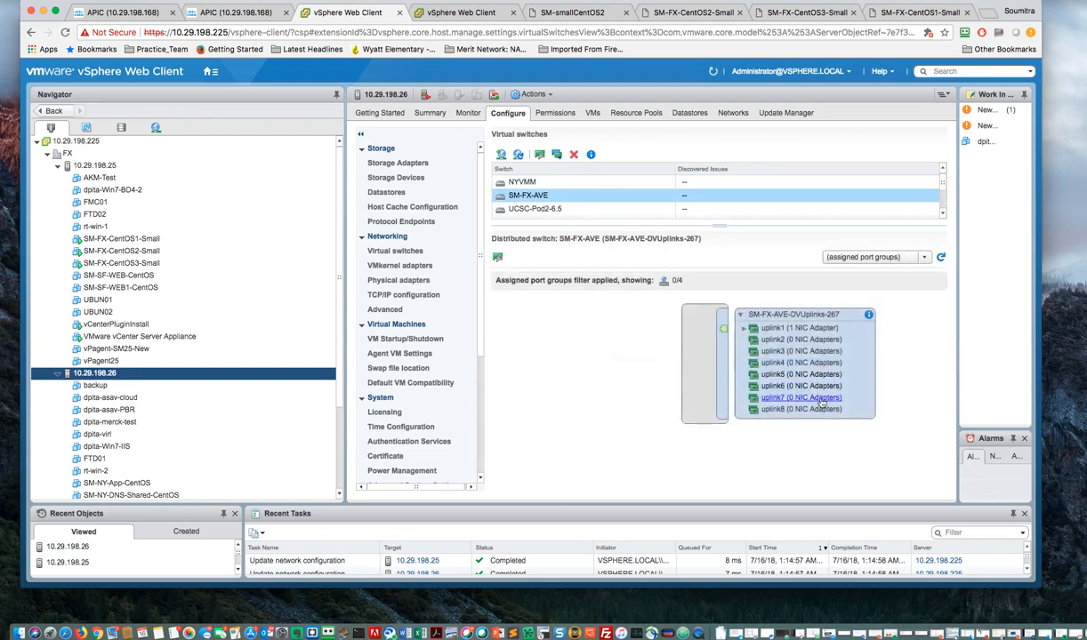
pyautogui.click(744, 328)
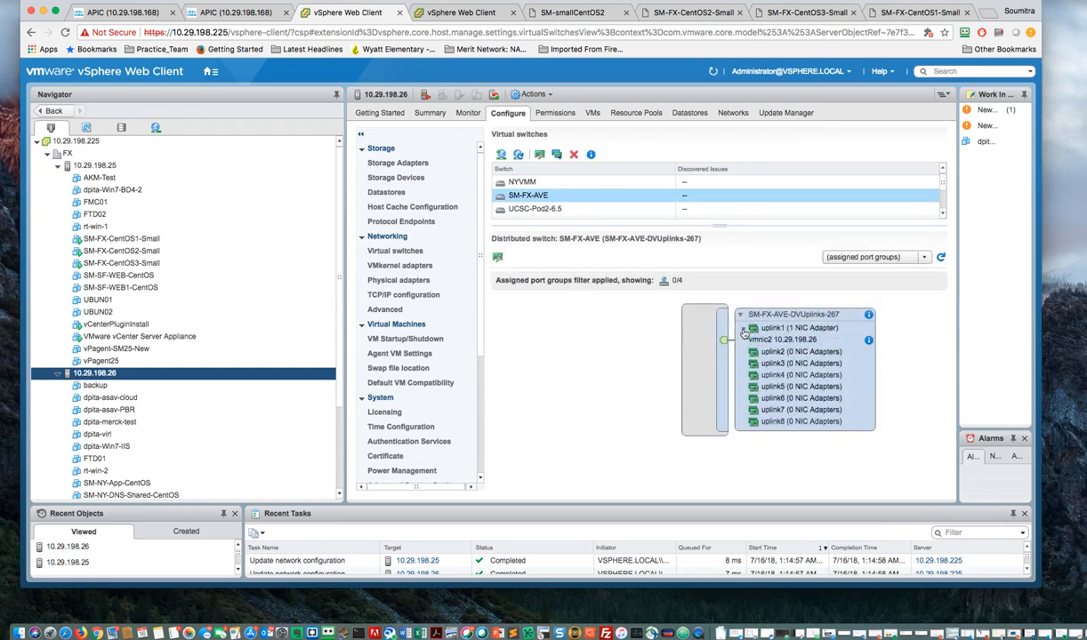
pyautogui.click(869, 342)
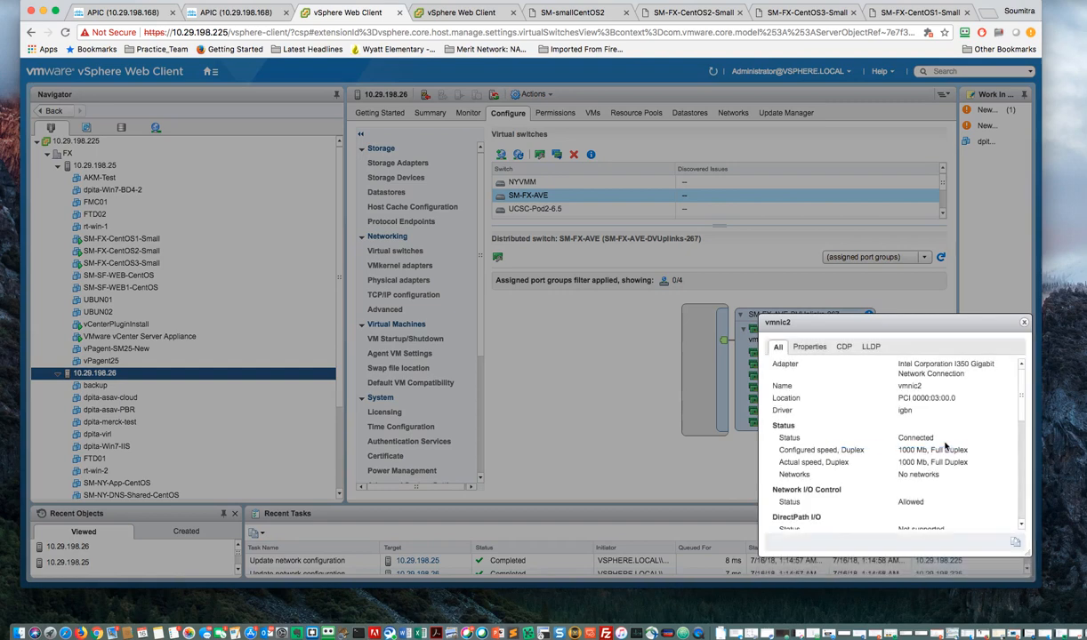
pyautogui.click(869, 348)
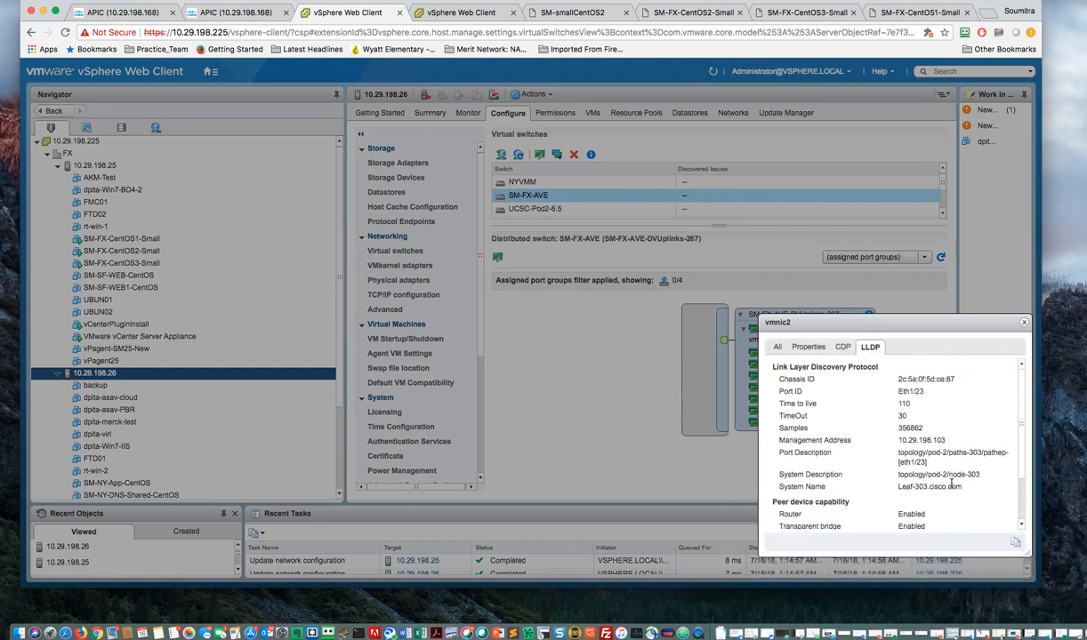
pyautogui.moveTo(982, 478); pyautogui.dragTo(904, 455)
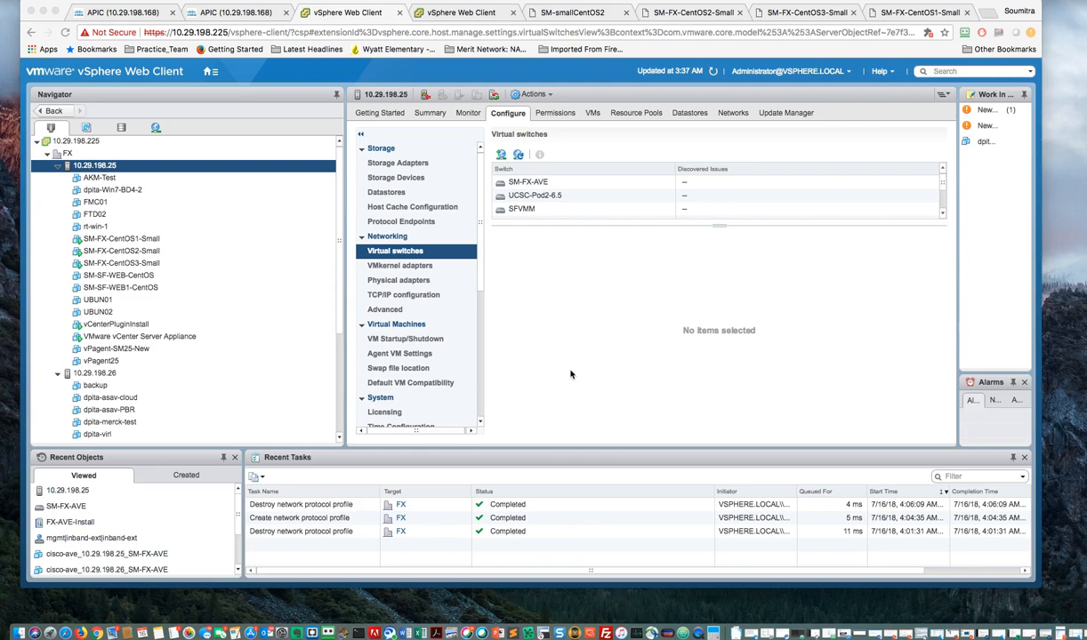
# Step: From the Networking inventory, show the SM-FX-AVE switch's empty Network Protocol Profiles list
pyautogui.click(211, 71)
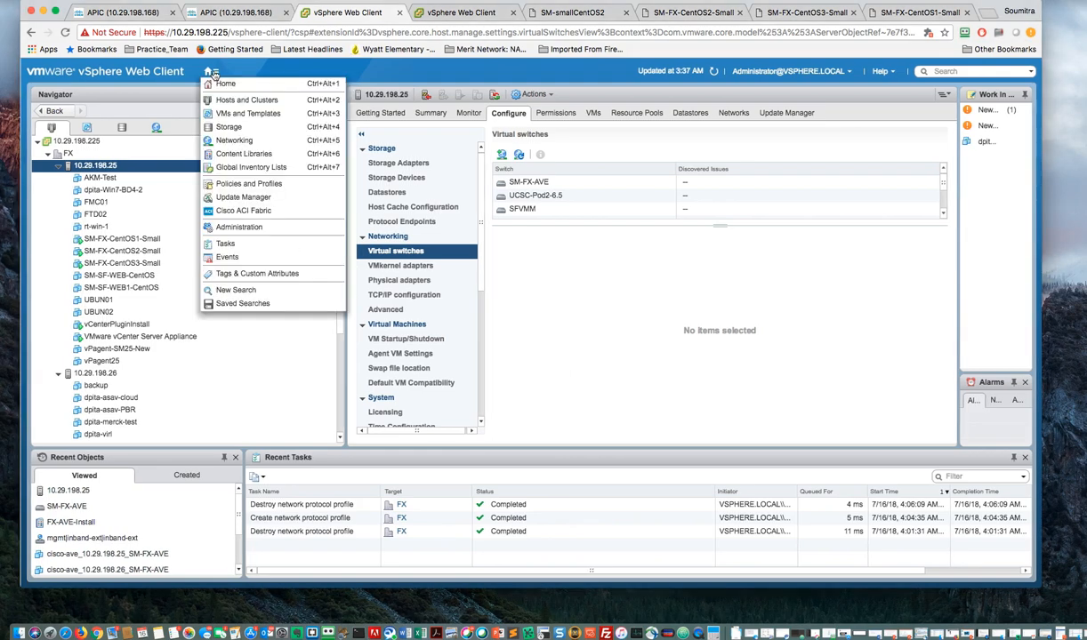
pyautogui.click(234, 140)
pyautogui.click(103, 202)
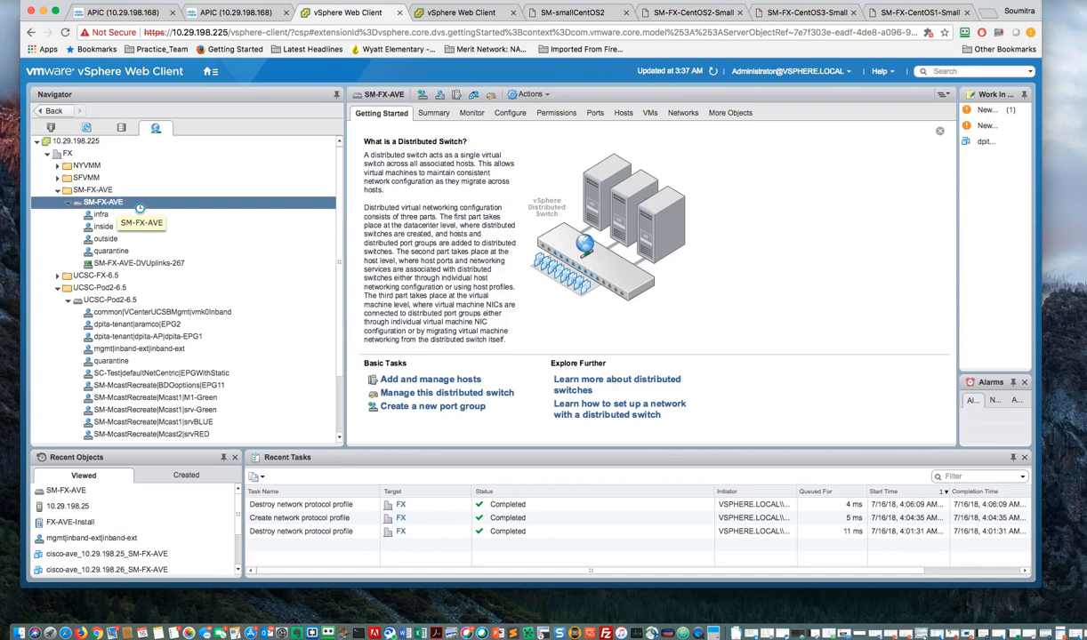
pyautogui.click(506, 114)
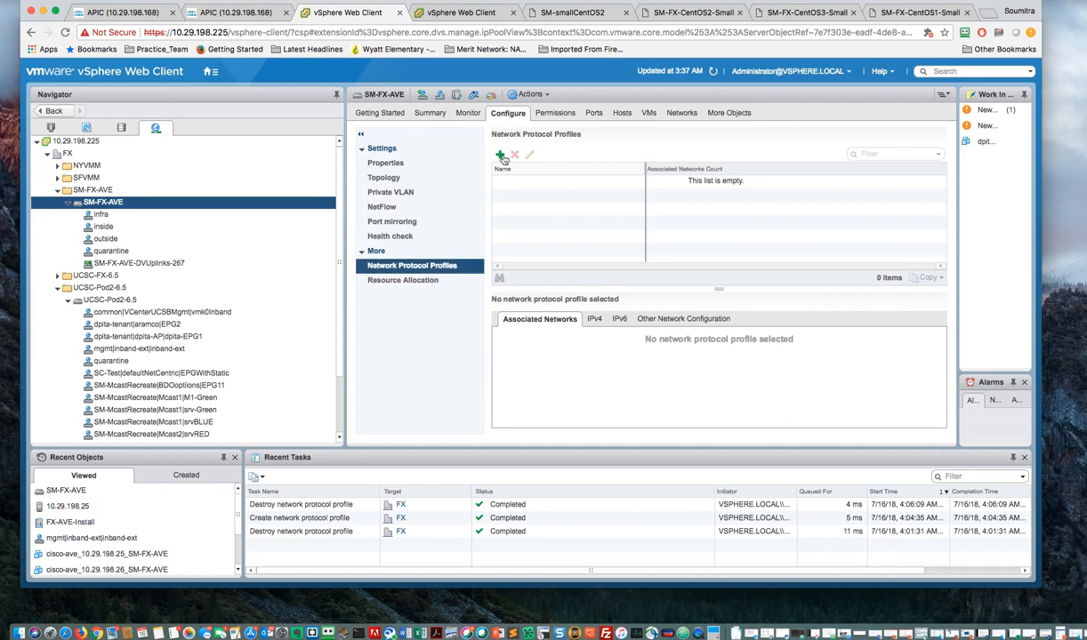
# Step: Create a new profile named IPv4-PoolForAVE, associate it with VM Network, and move to Configure IPv4
pyautogui.click(500, 155)
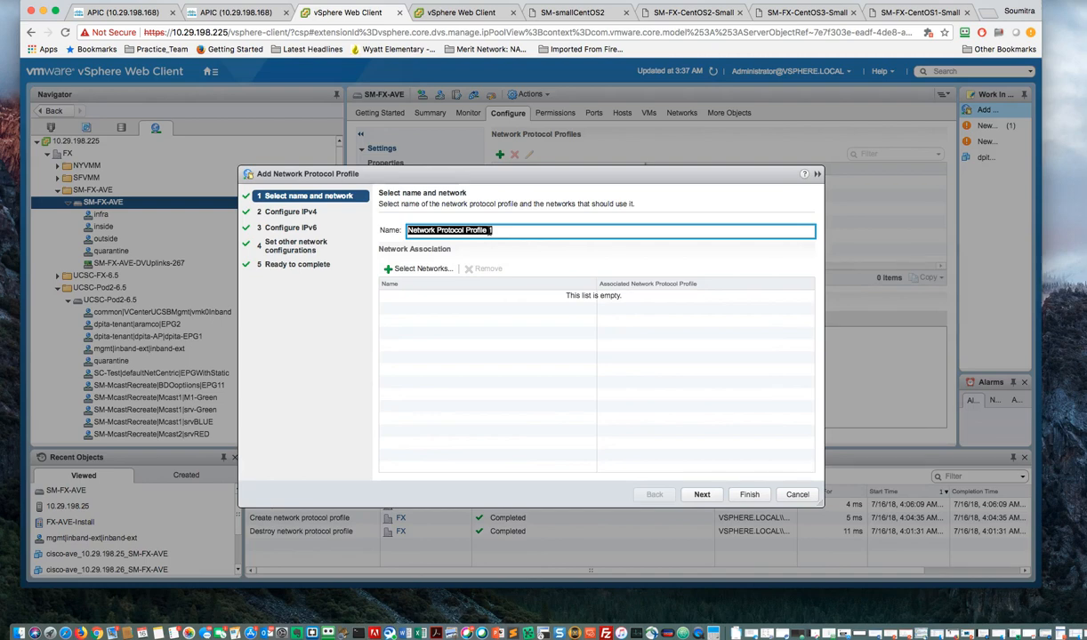
pyautogui.write('IPv')
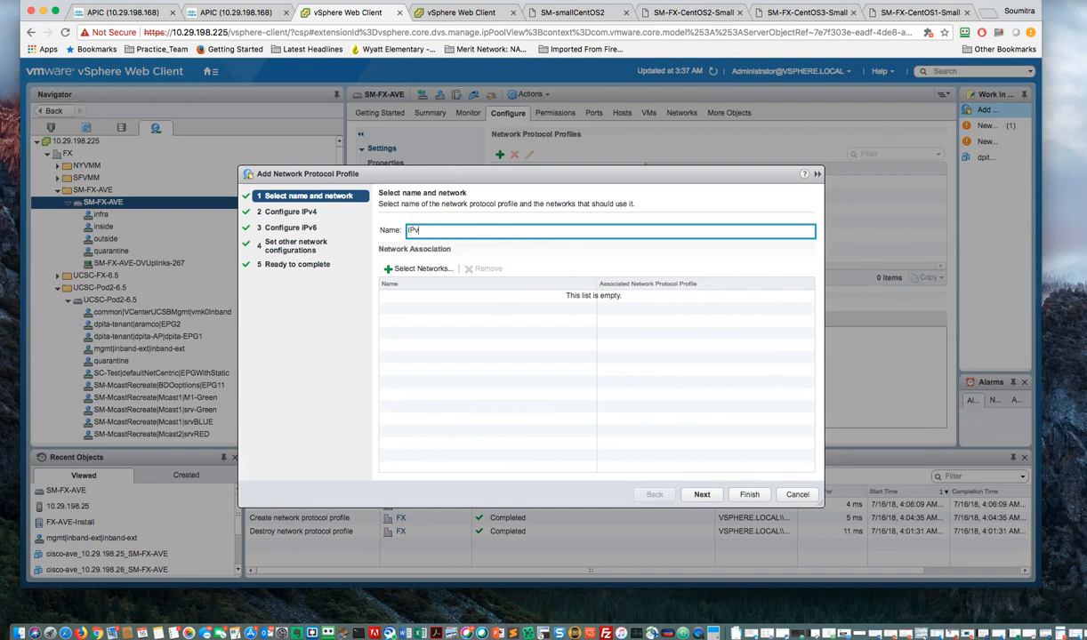
pyautogui.write('4-PoolForAVE')
pyautogui.click(388, 270)
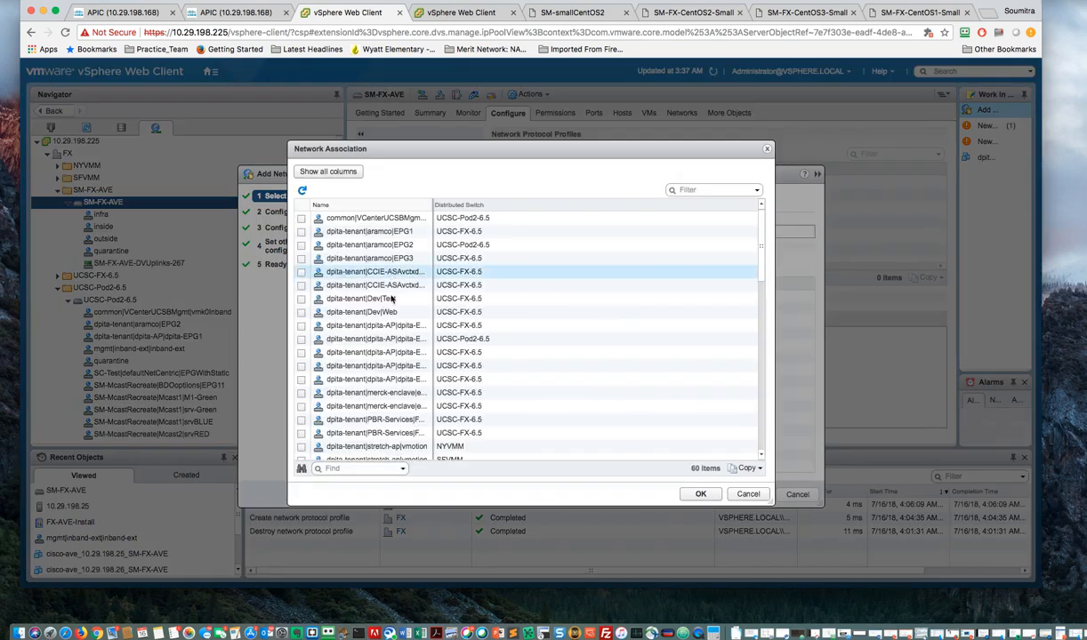
pyautogui.scroll(-10, 392, 312)
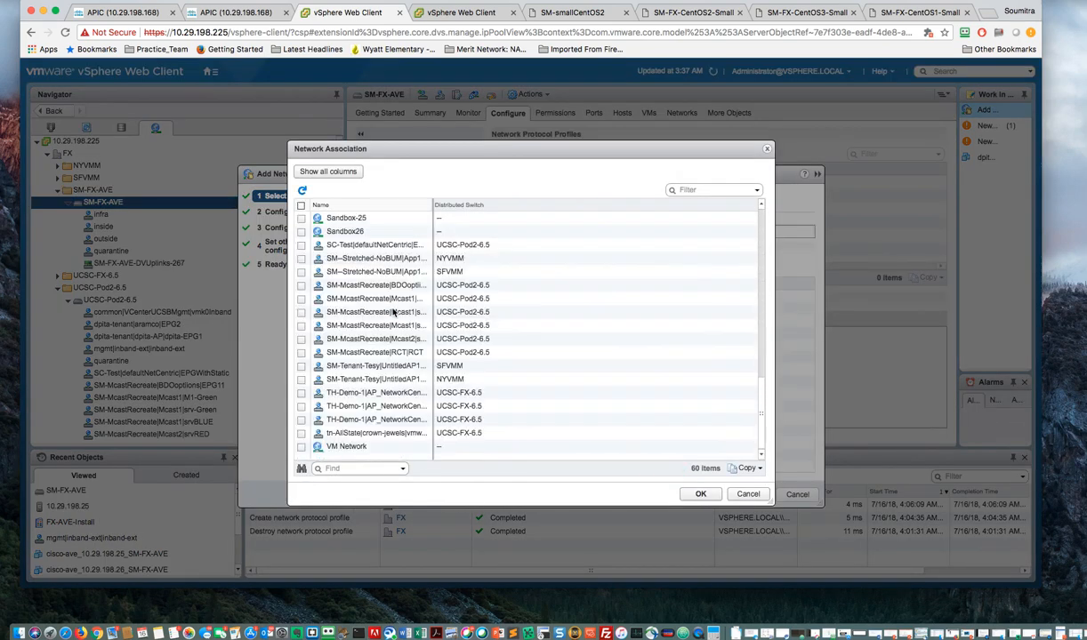
pyautogui.scroll(1, 301, 450)
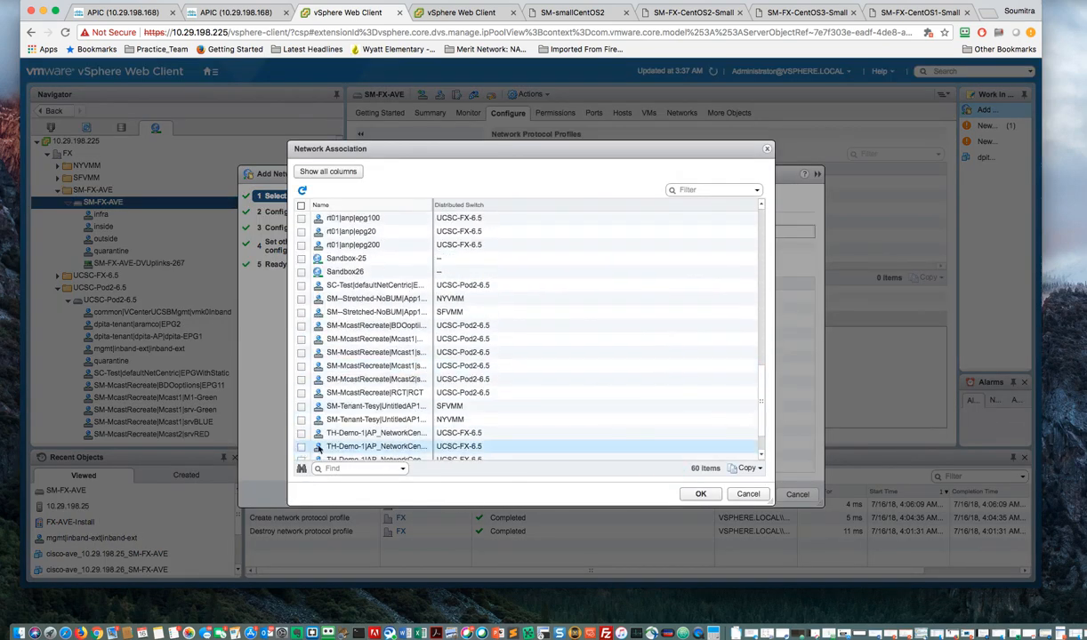
pyautogui.scroll(-1, 300, 449)
pyautogui.scroll(2, 302, 451)
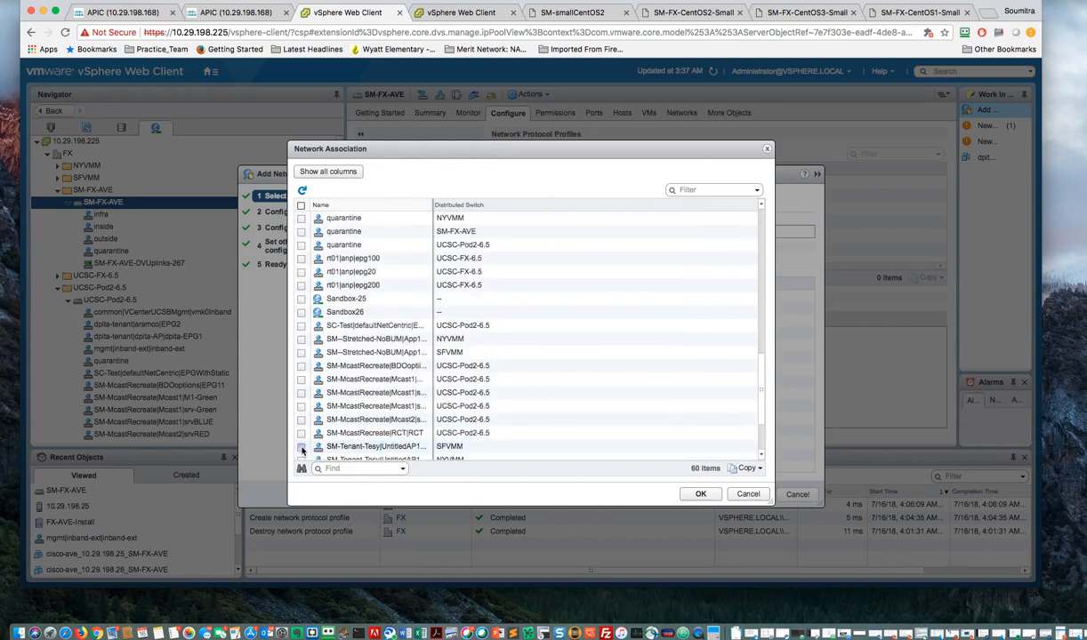
pyautogui.scroll(-2, 302, 451)
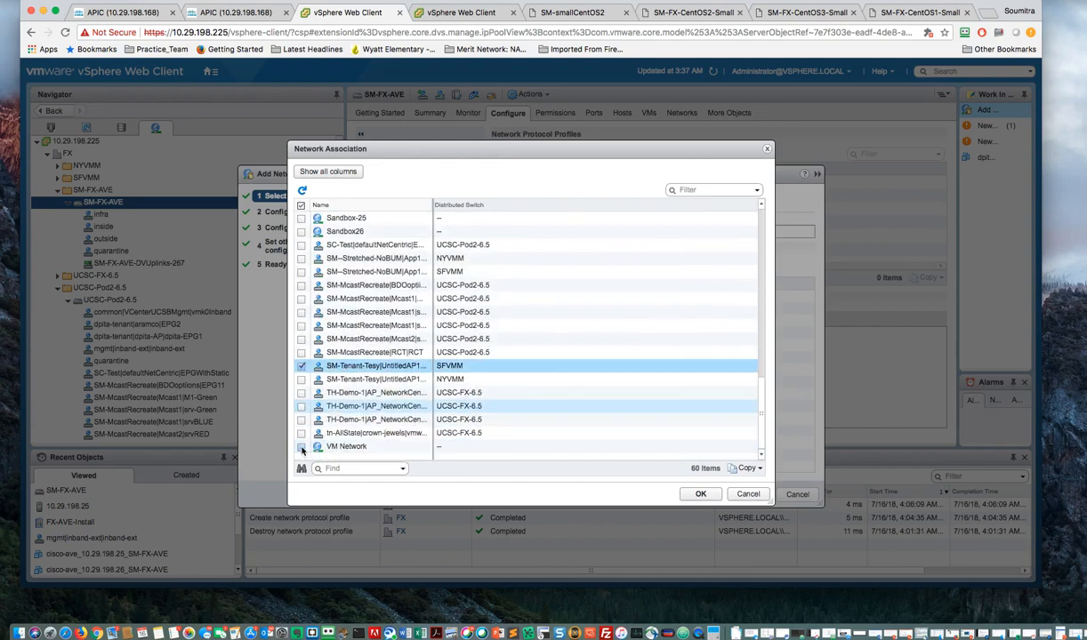
pyautogui.click(302, 367)
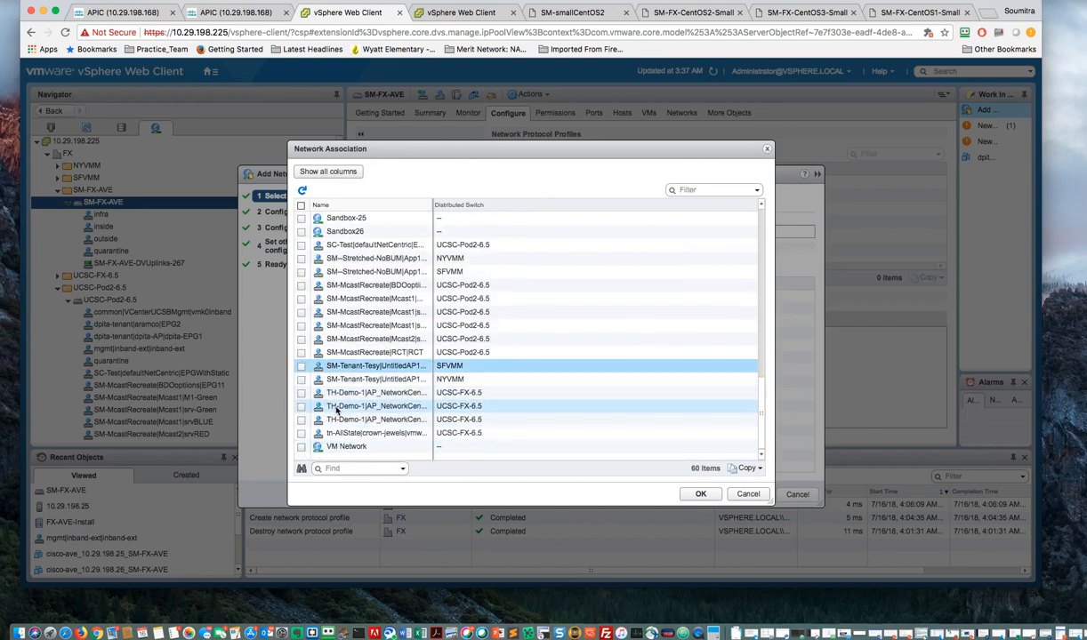
pyautogui.click(301, 447)
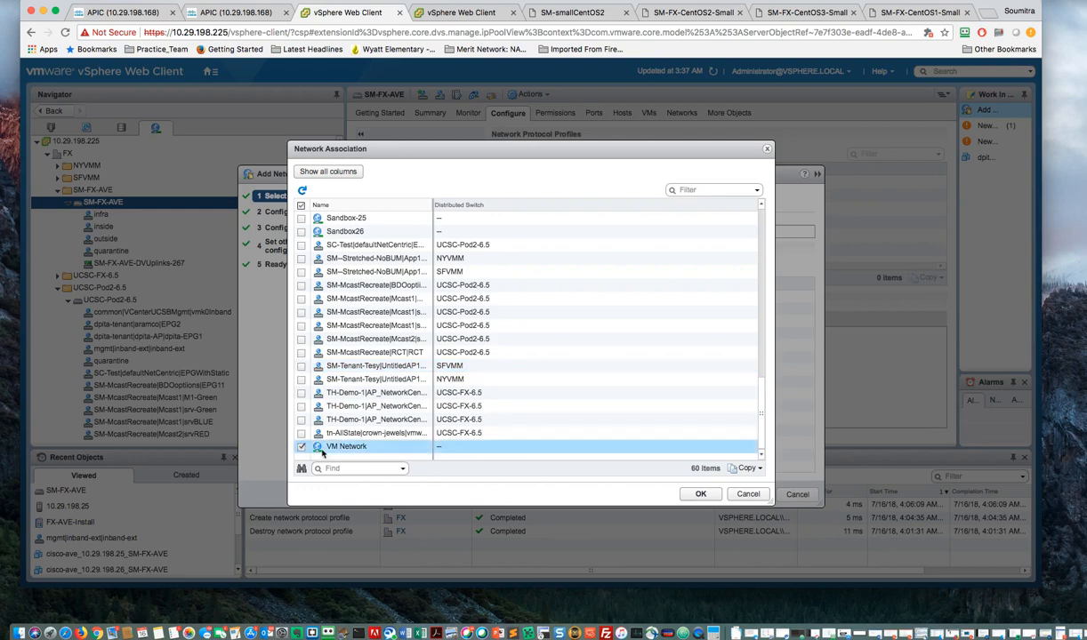
pyautogui.click(696, 494)
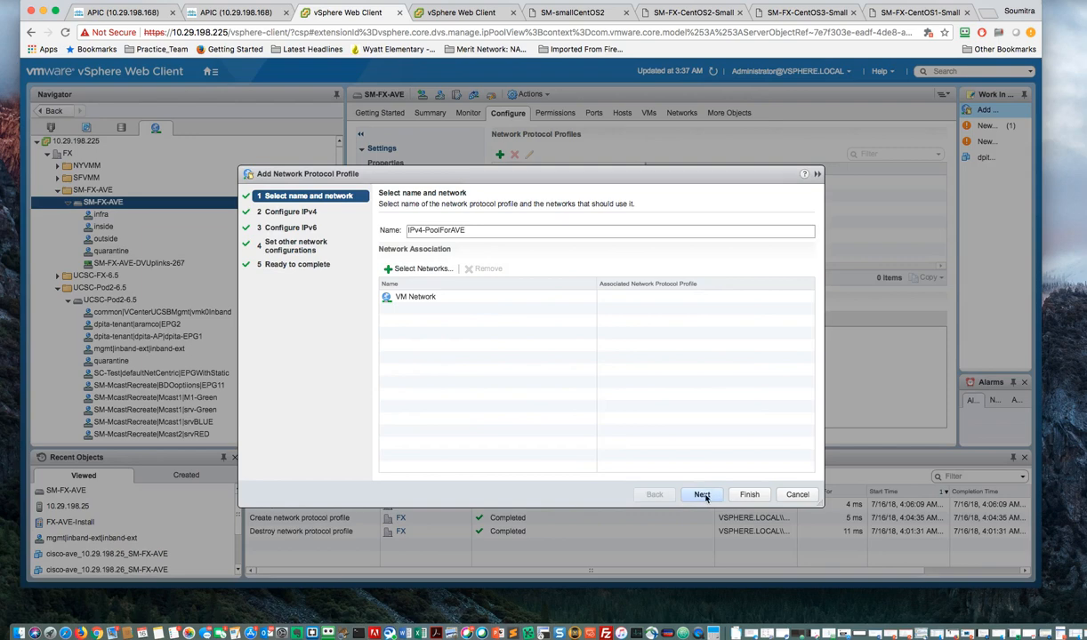
pyautogui.click(702, 494)
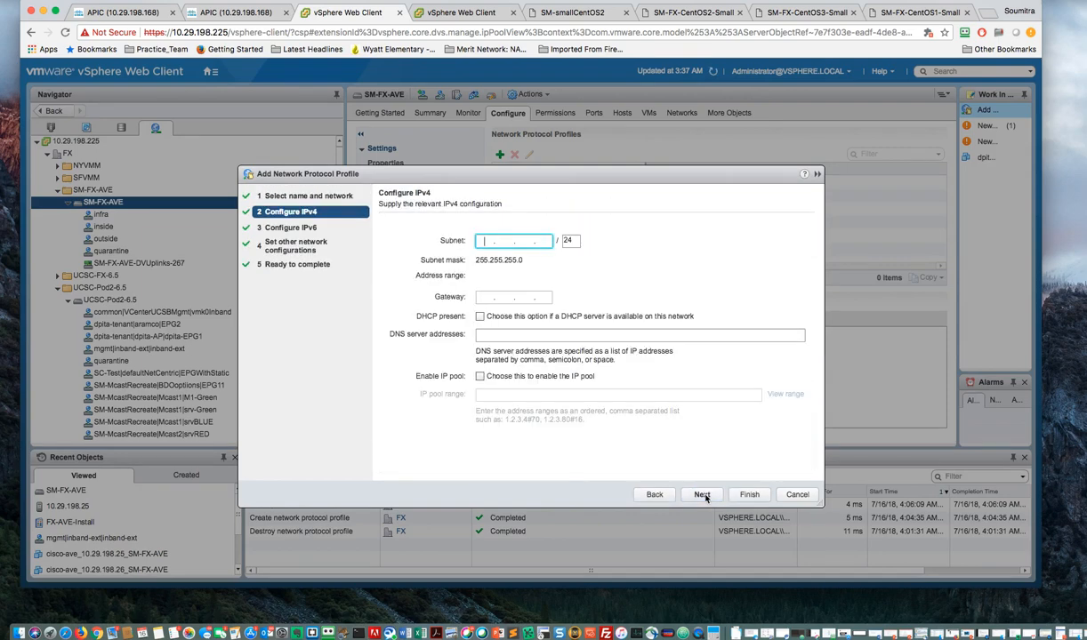
# Step: Recheck the VM Network association, then enter subnet 10.29.198.0/24 and gateway 10.29.198.1
pyautogui.click(657, 494)
pyautogui.click(405, 296)
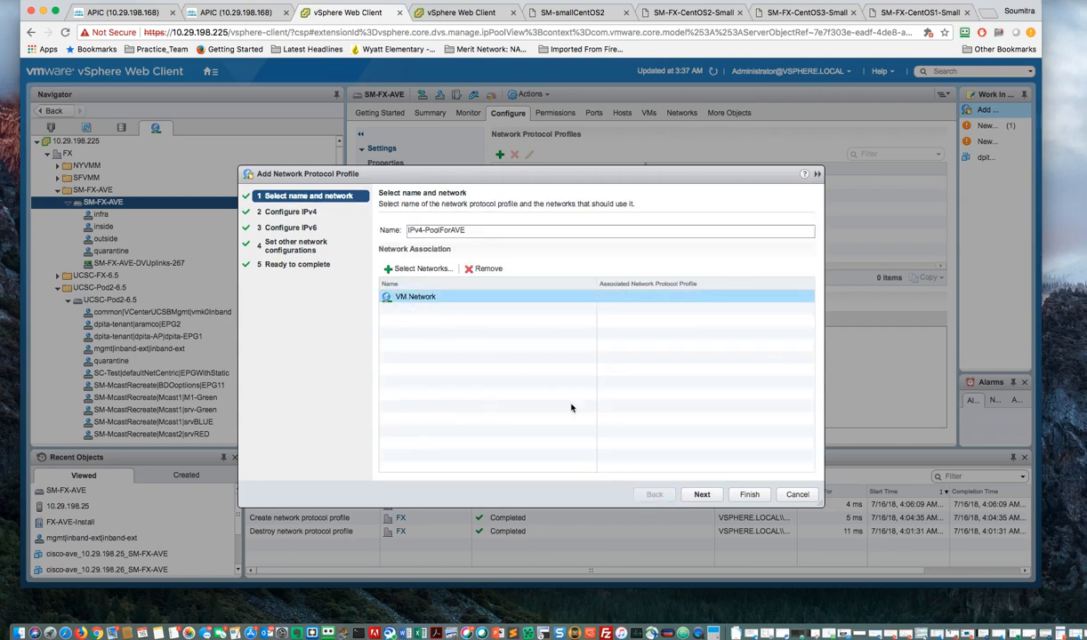
pyautogui.click(702, 497)
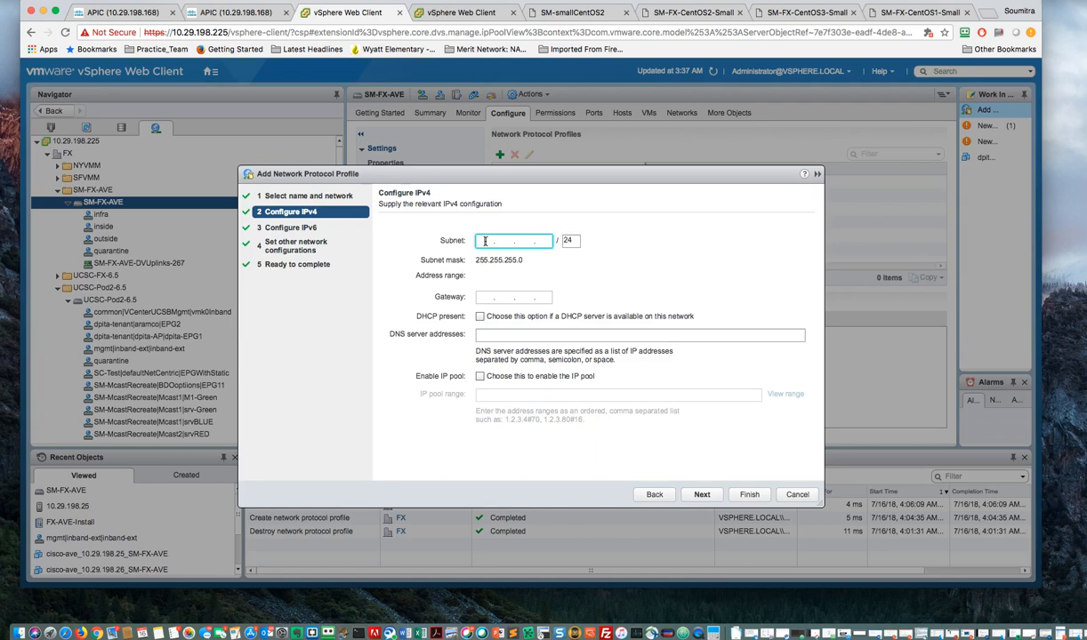
pyautogui.write('10 . 29 . 198 . 0')
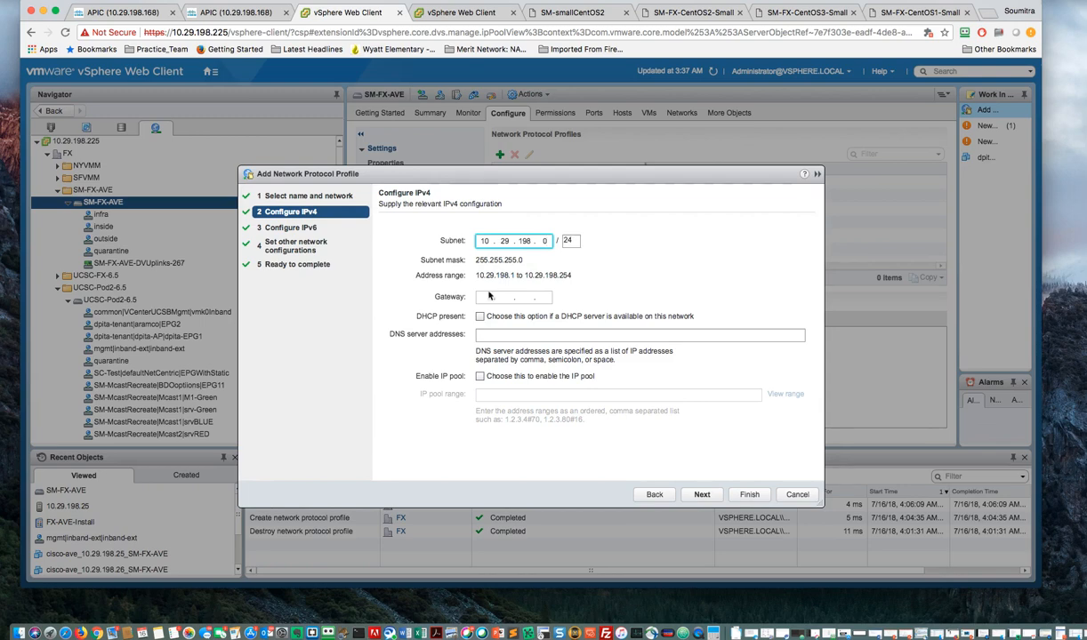
pyautogui.click(484, 297)
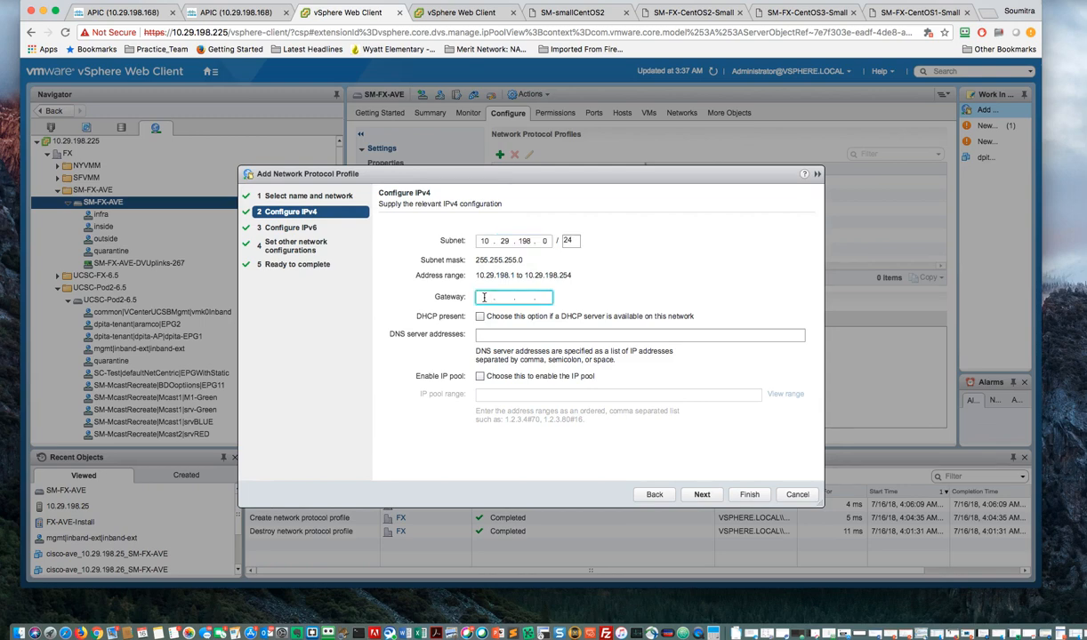
pyautogui.write('10 . 29 ')
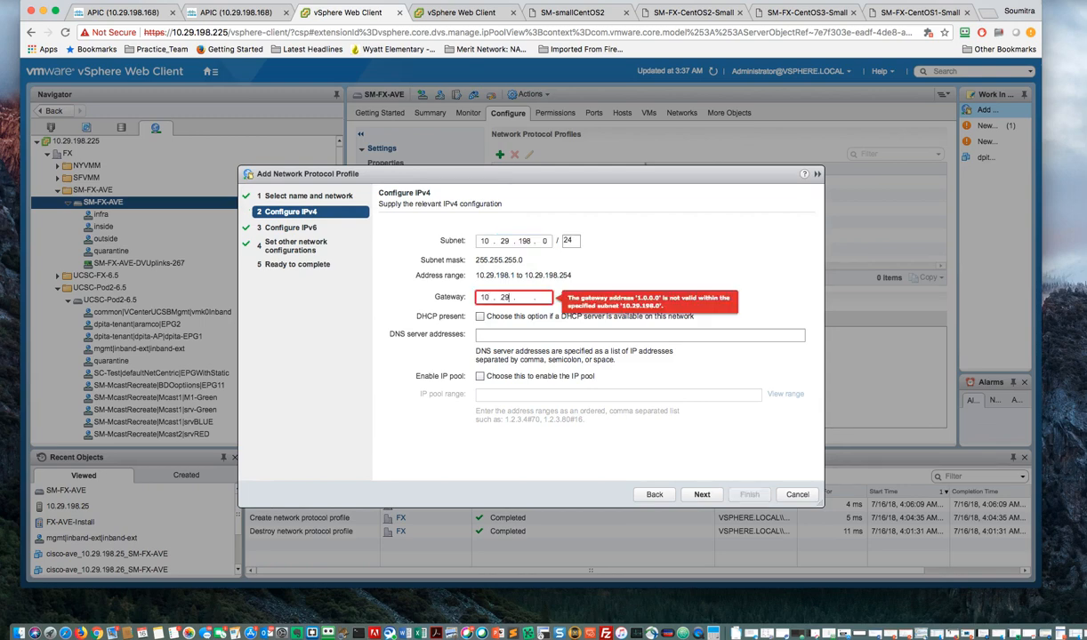
pyautogui.write('. 198 . 1')
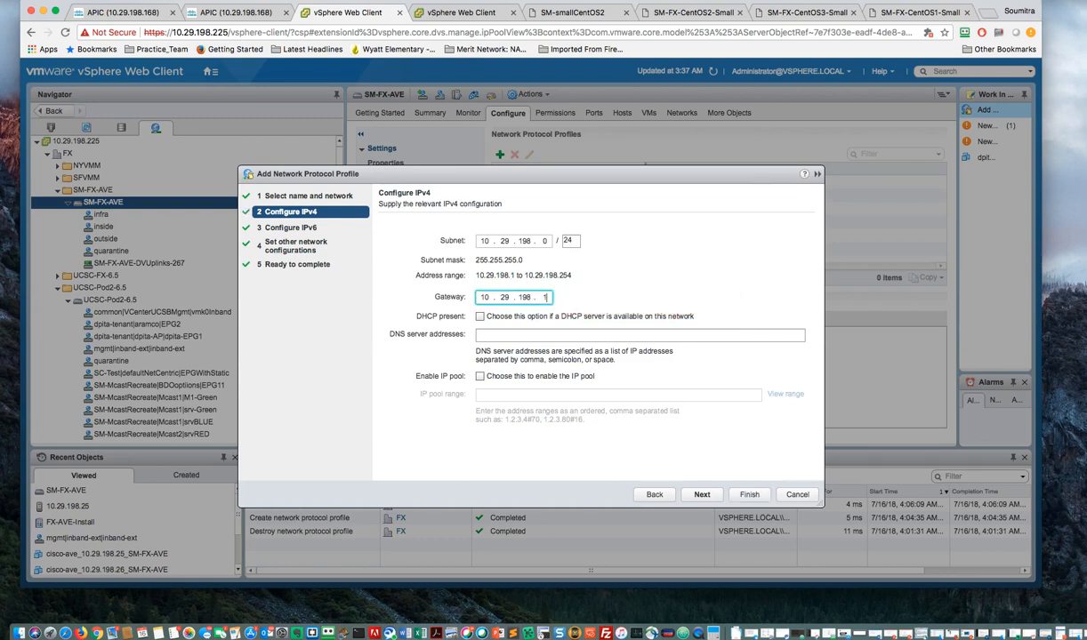
# Step: Enable an IP pool with range 10.29.198.27#2 and finish creating the IPv4-PoolForAVE profile
pyautogui.click(480, 376)
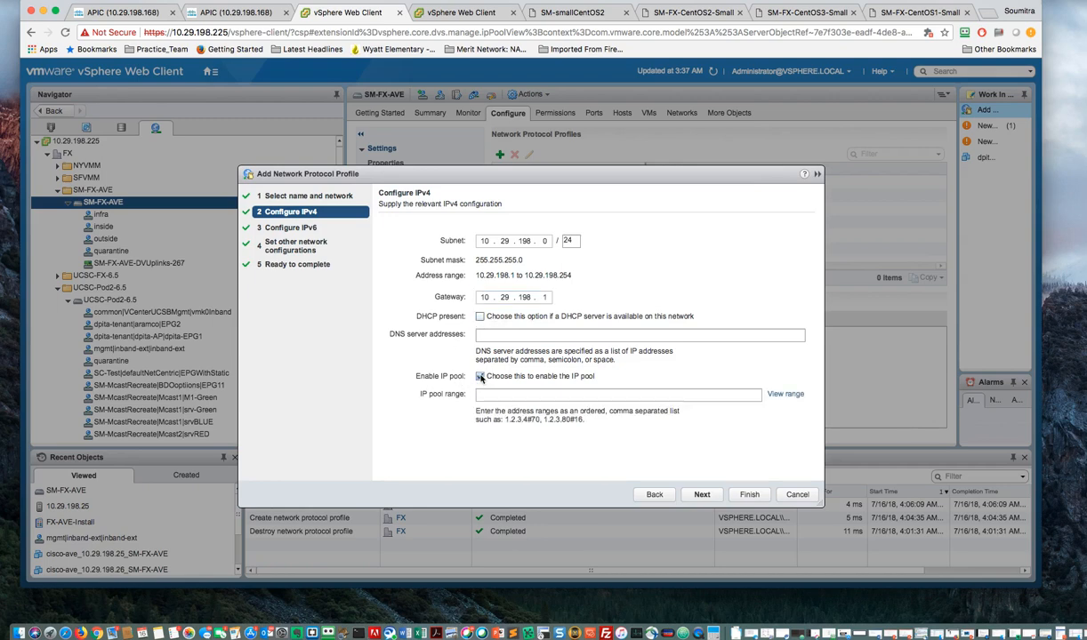
pyautogui.click(487, 396)
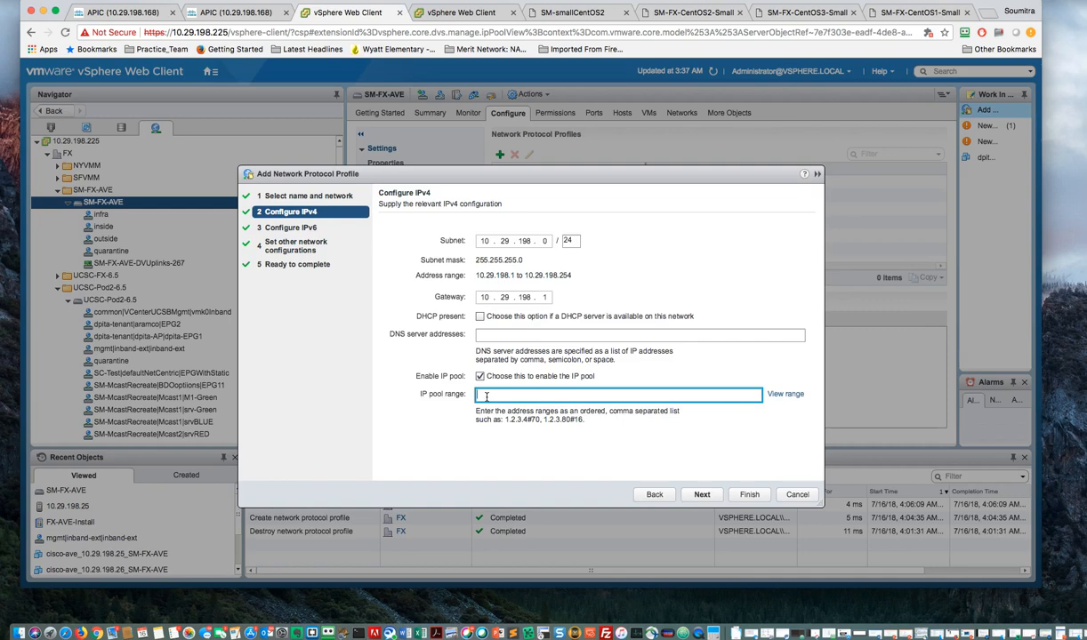
pyautogui.write('10.29.198.2#')
pyautogui.press('BackSpace')
pyautogui.write('7#2')
pyautogui.click(746, 497)
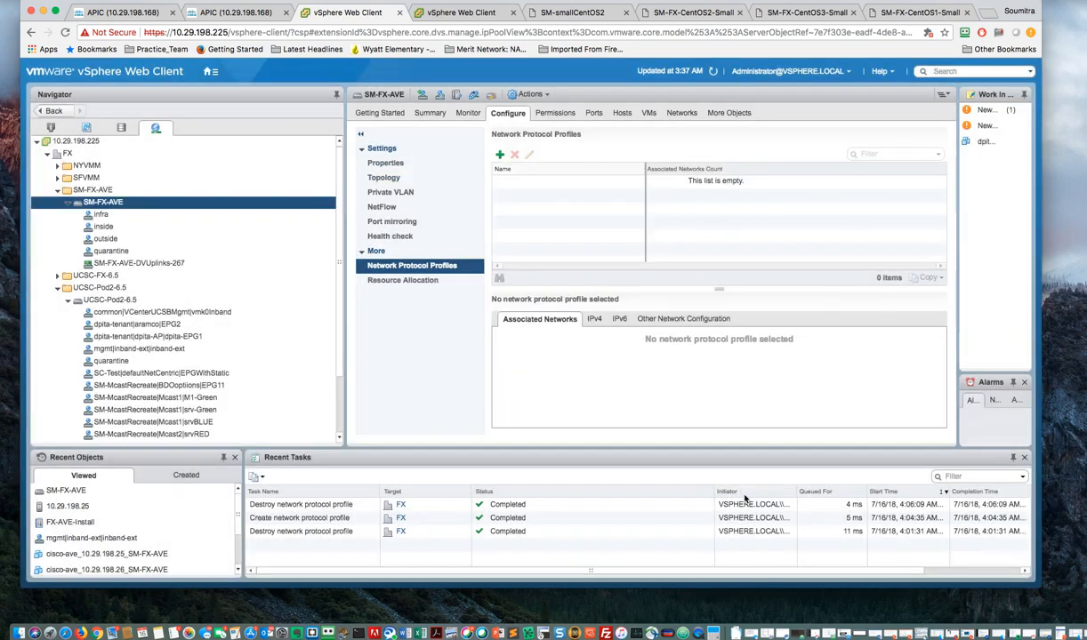